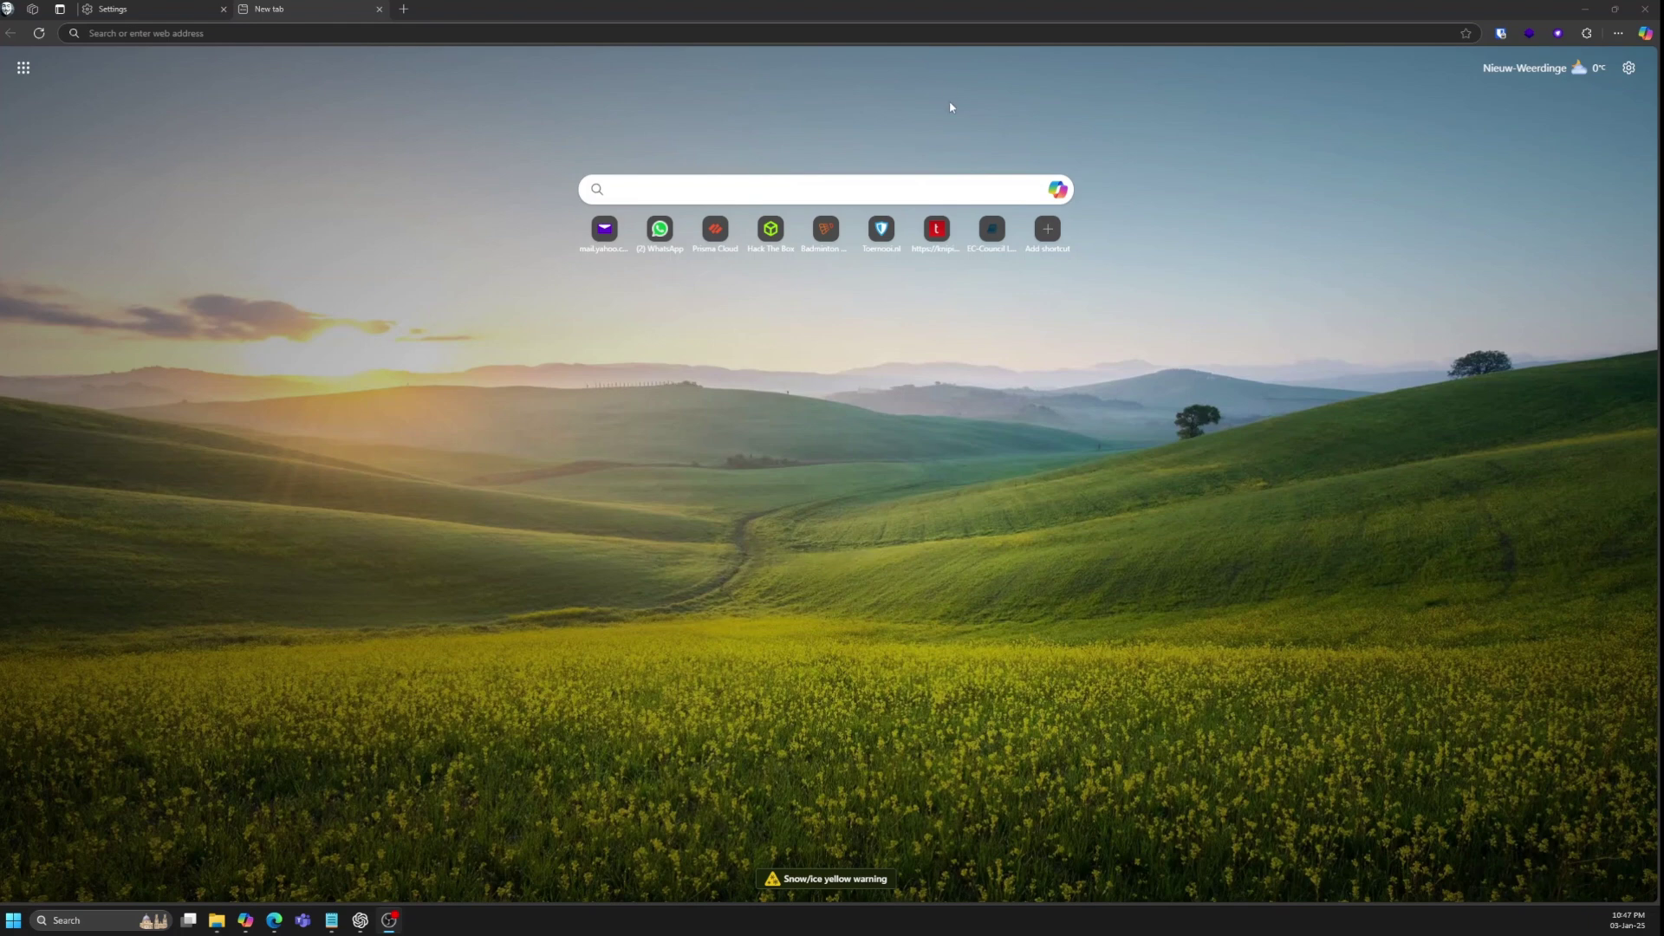
Search the web for "vmware workstation pro download" and open the VMware blog article about Workstation Pro being free for personal use
left_click(761, 189)
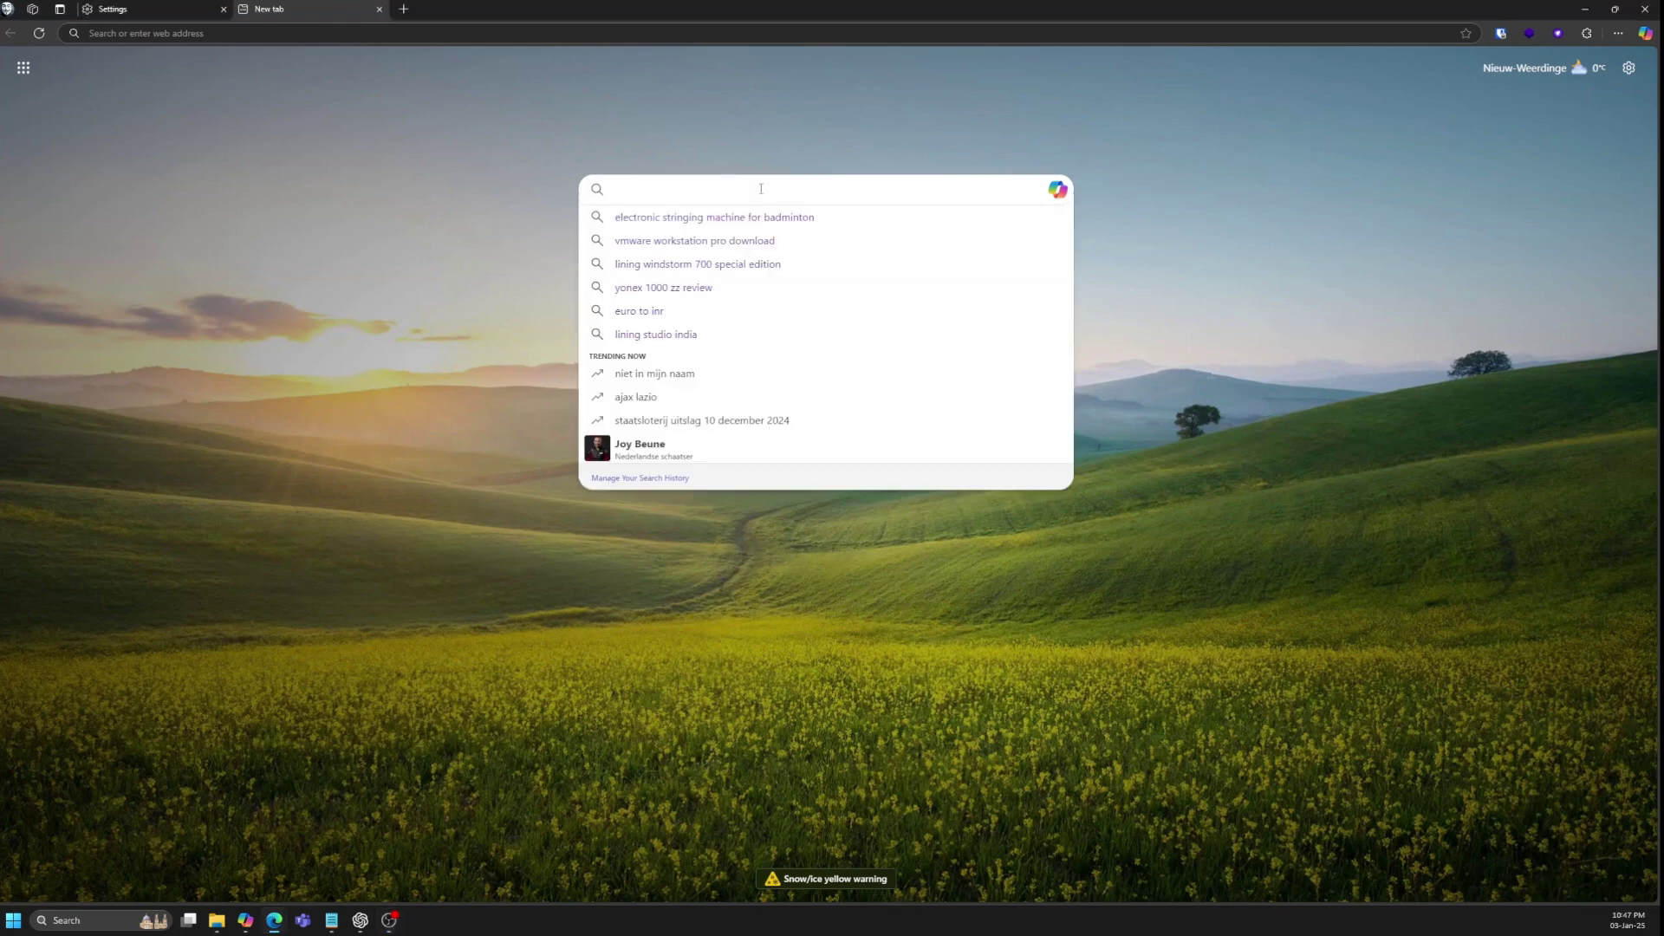
type("vmware")
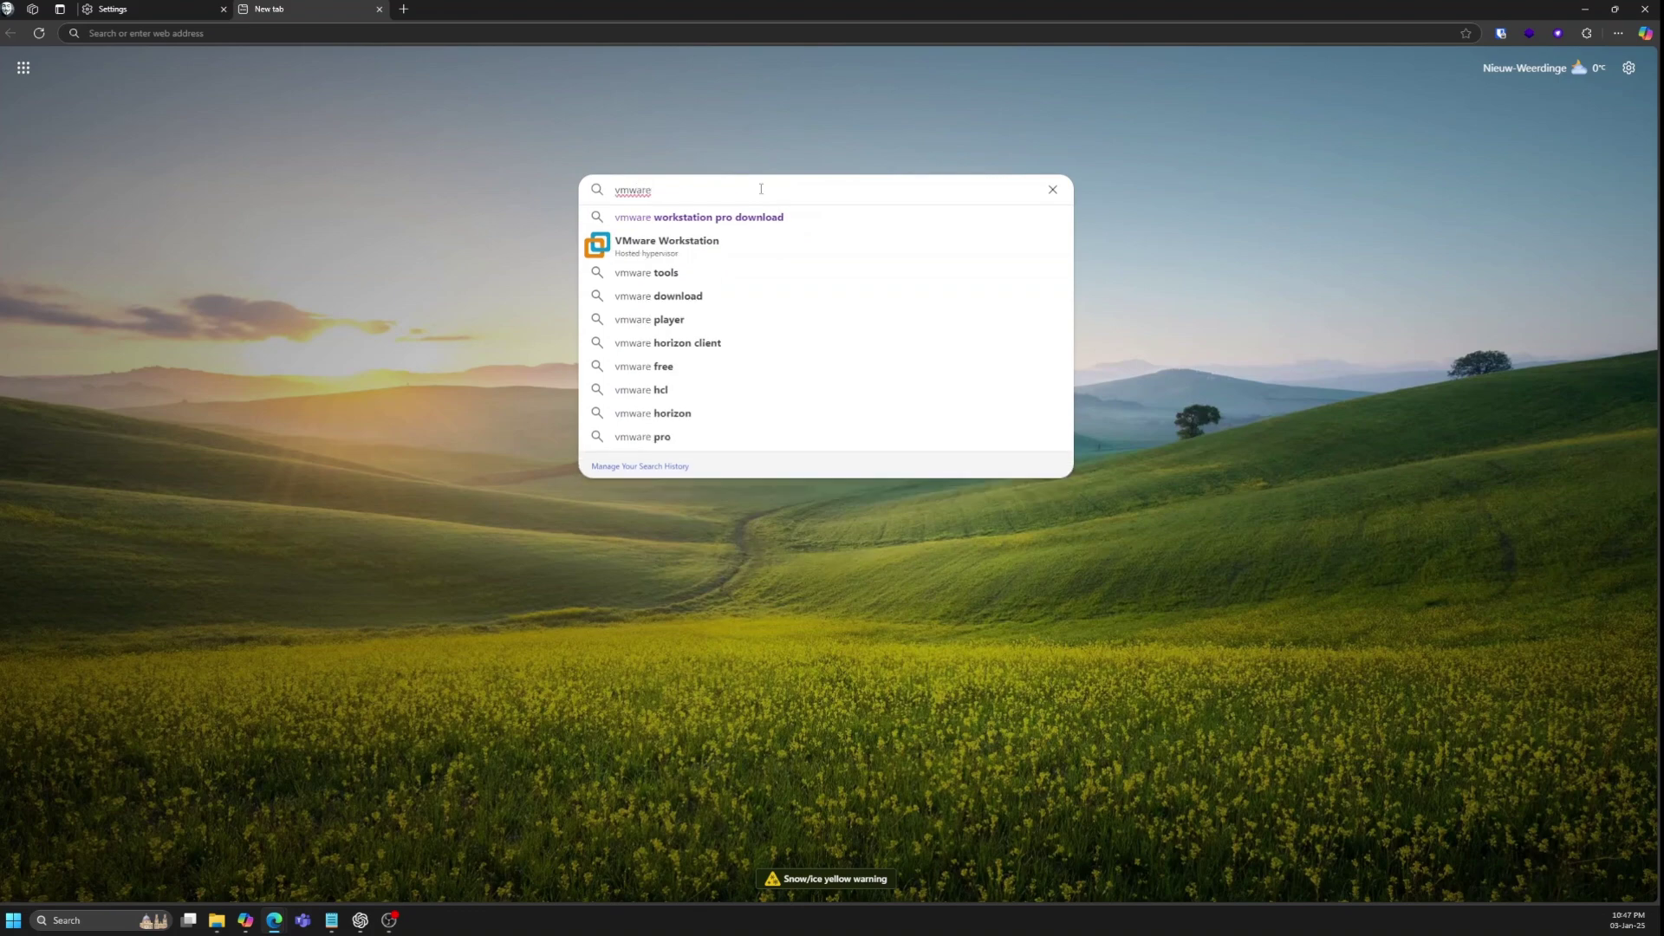
key("Down")
key("Return")
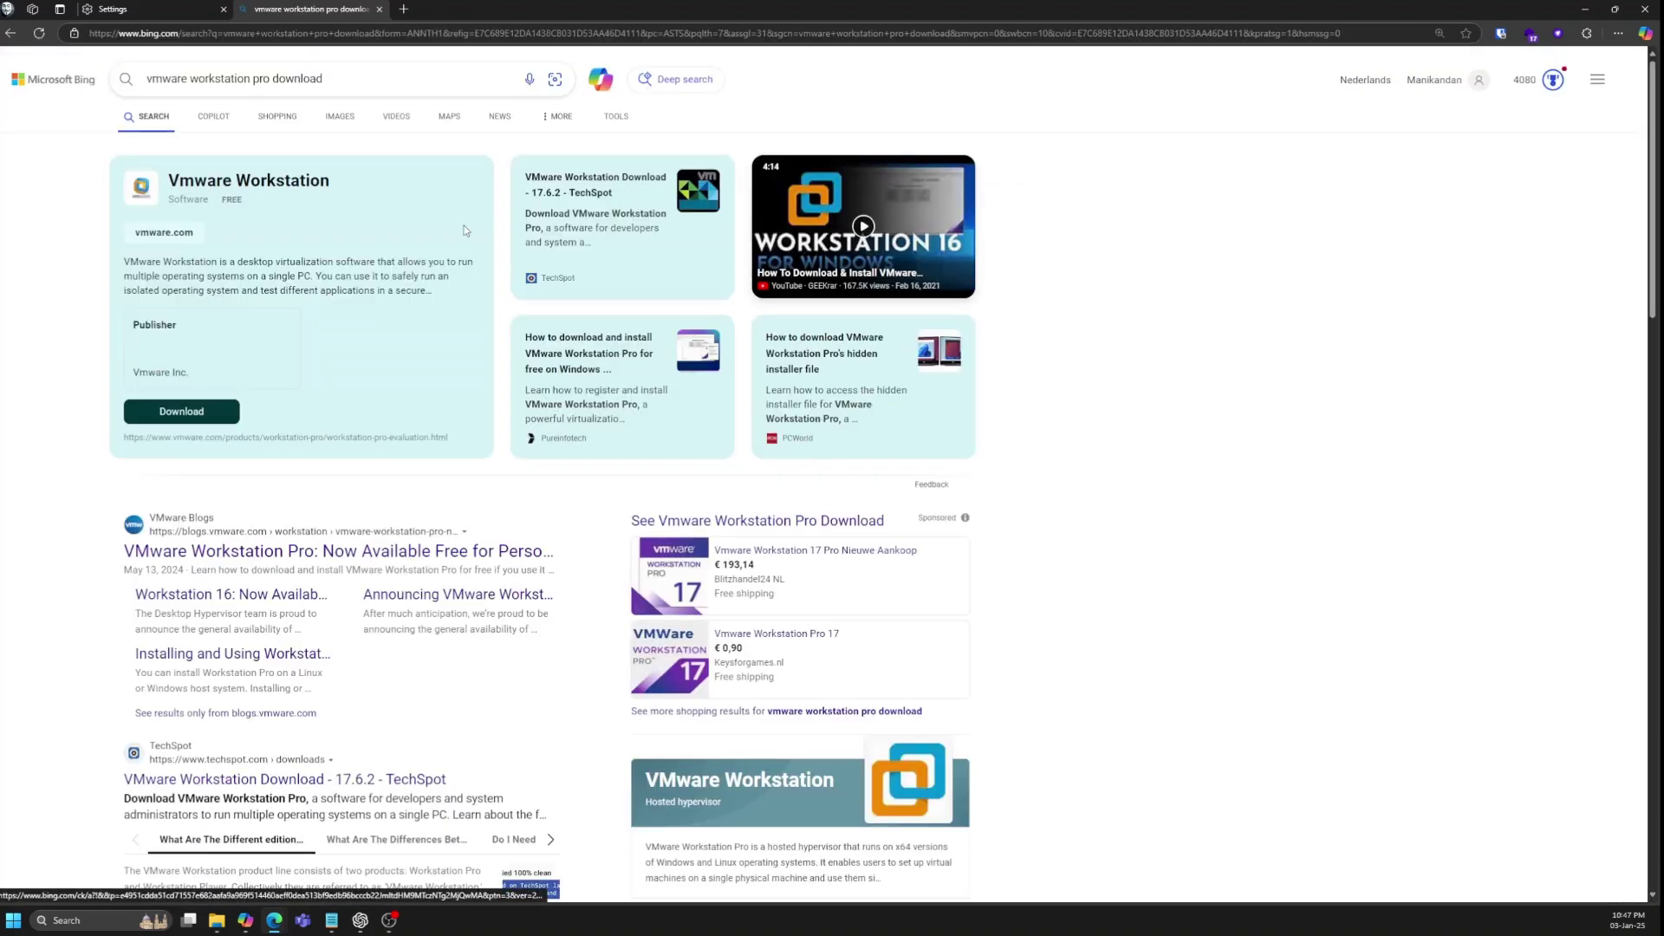
left_click(227, 552)
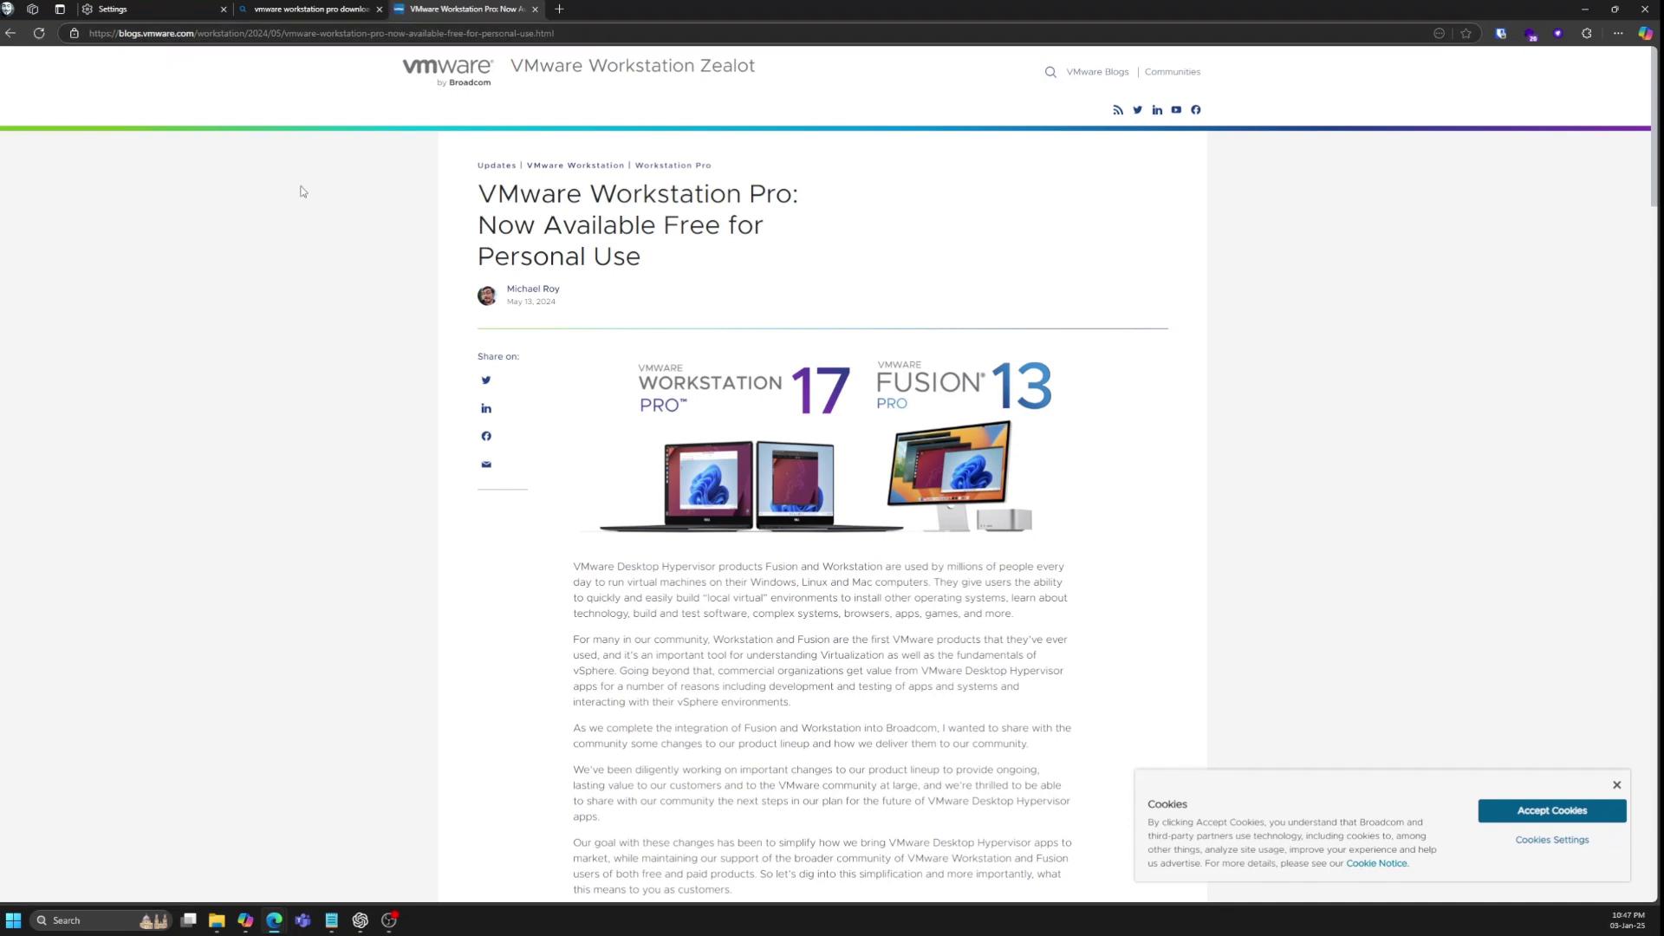
Follow the article's VMware Workstation Pro Download link to the Broadcom customer sign-in page
scroll(953, 598, "down", 4)
scroll(922, 523, "down", 5)
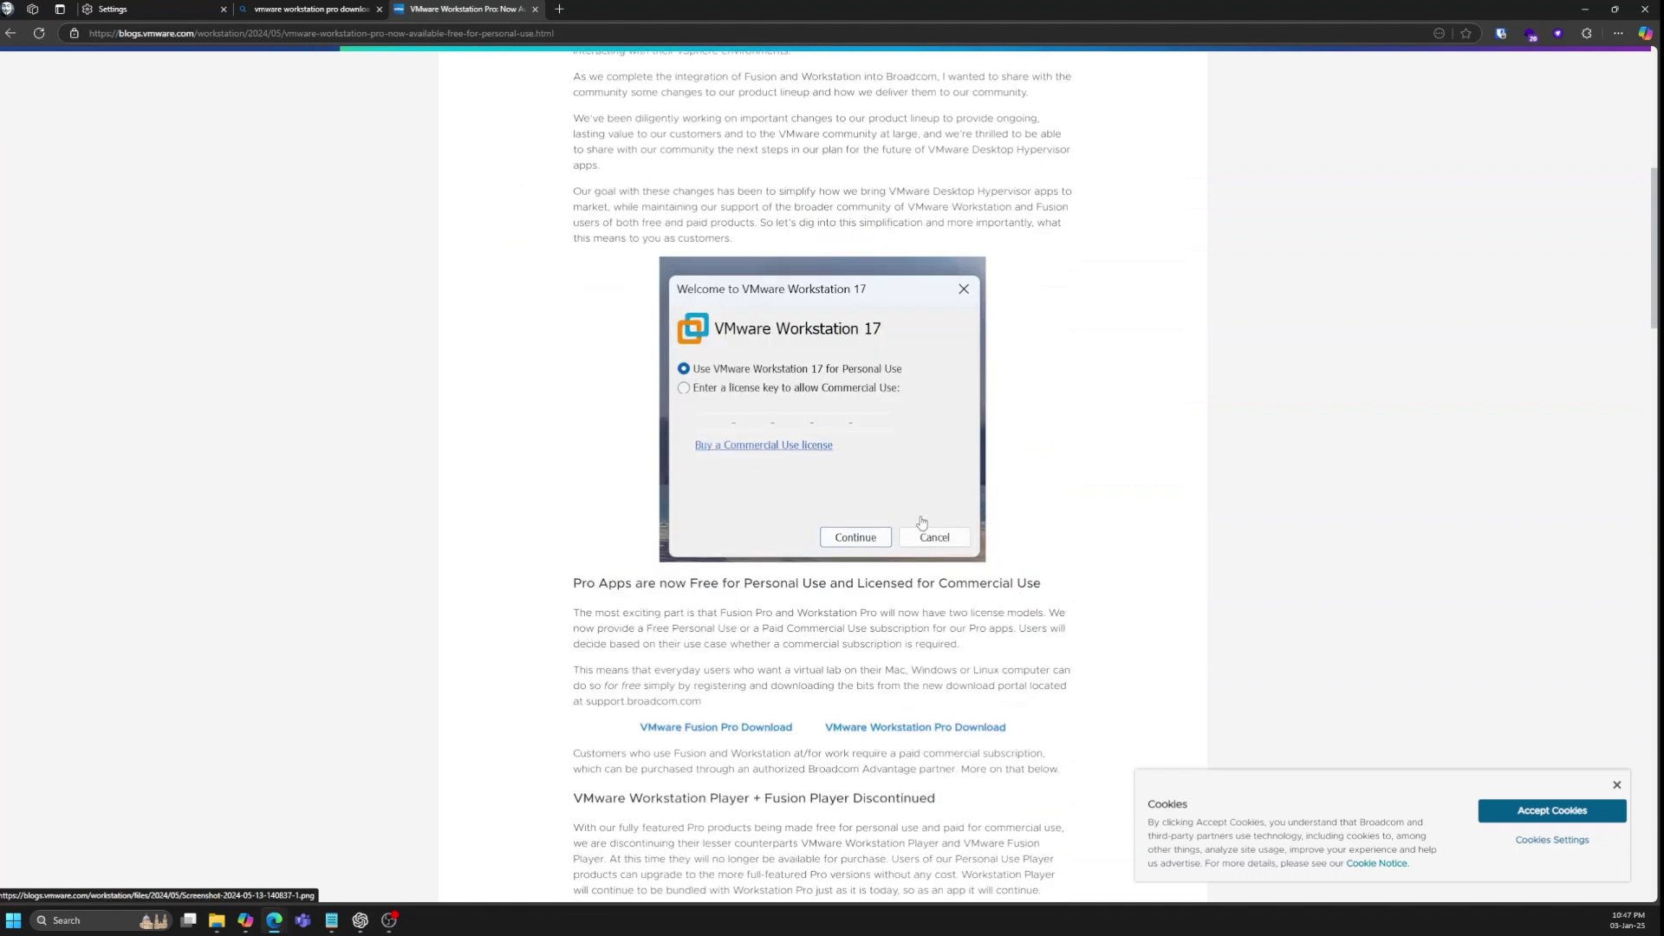
scroll(922, 522, "down", 2)
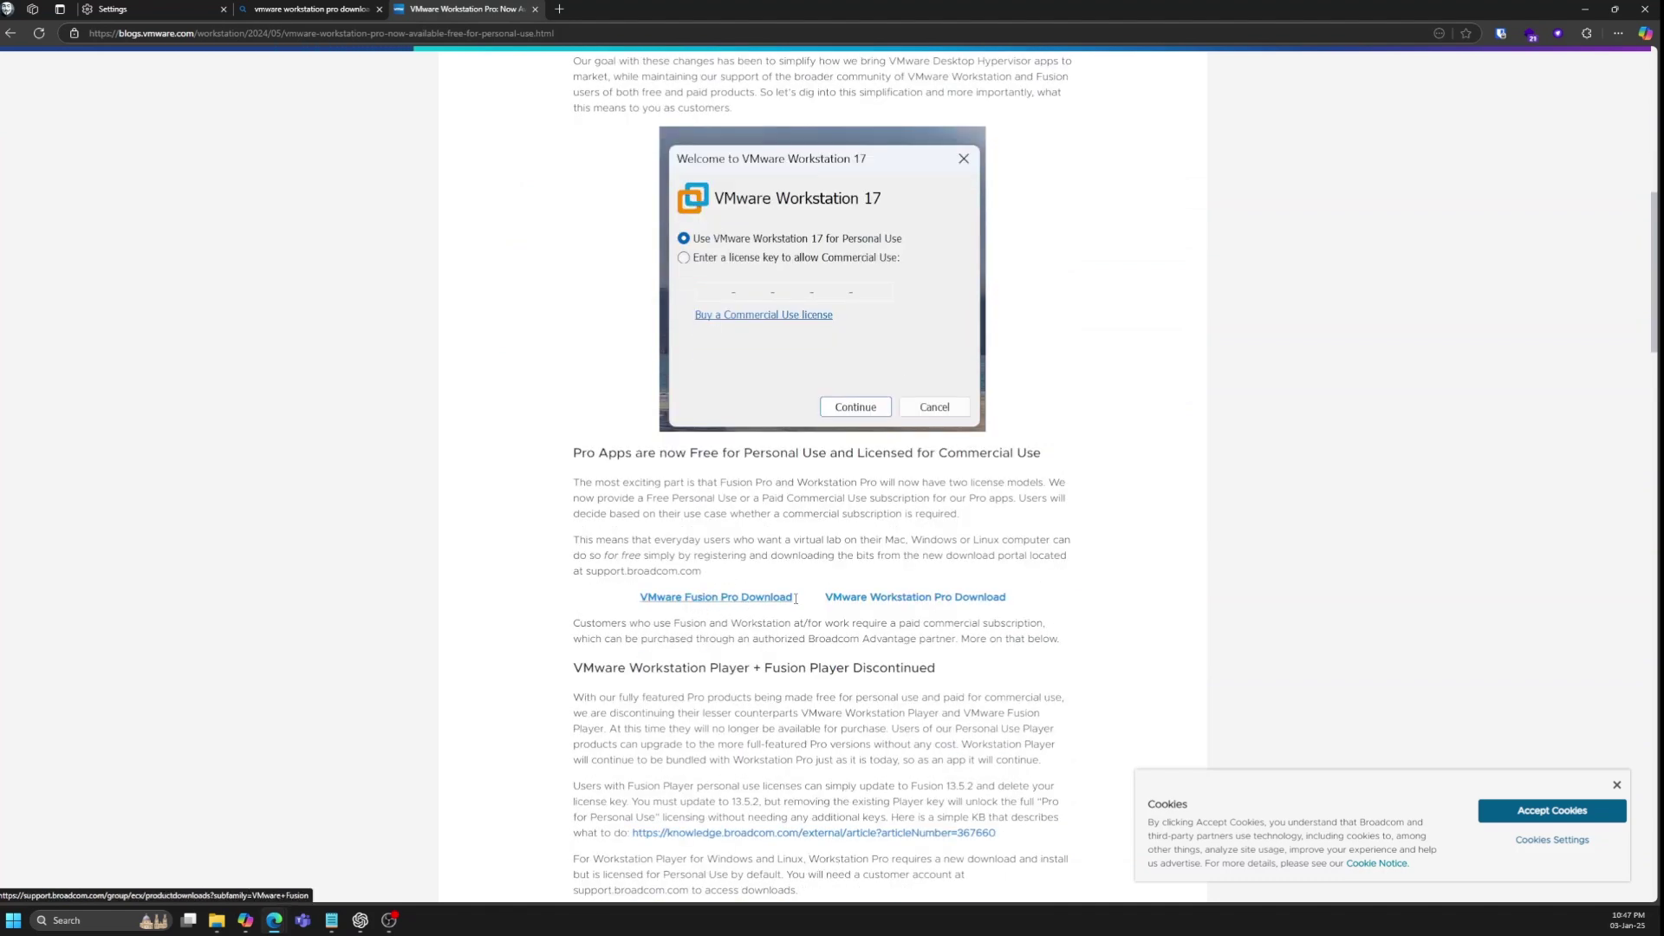
left_click(911, 604)
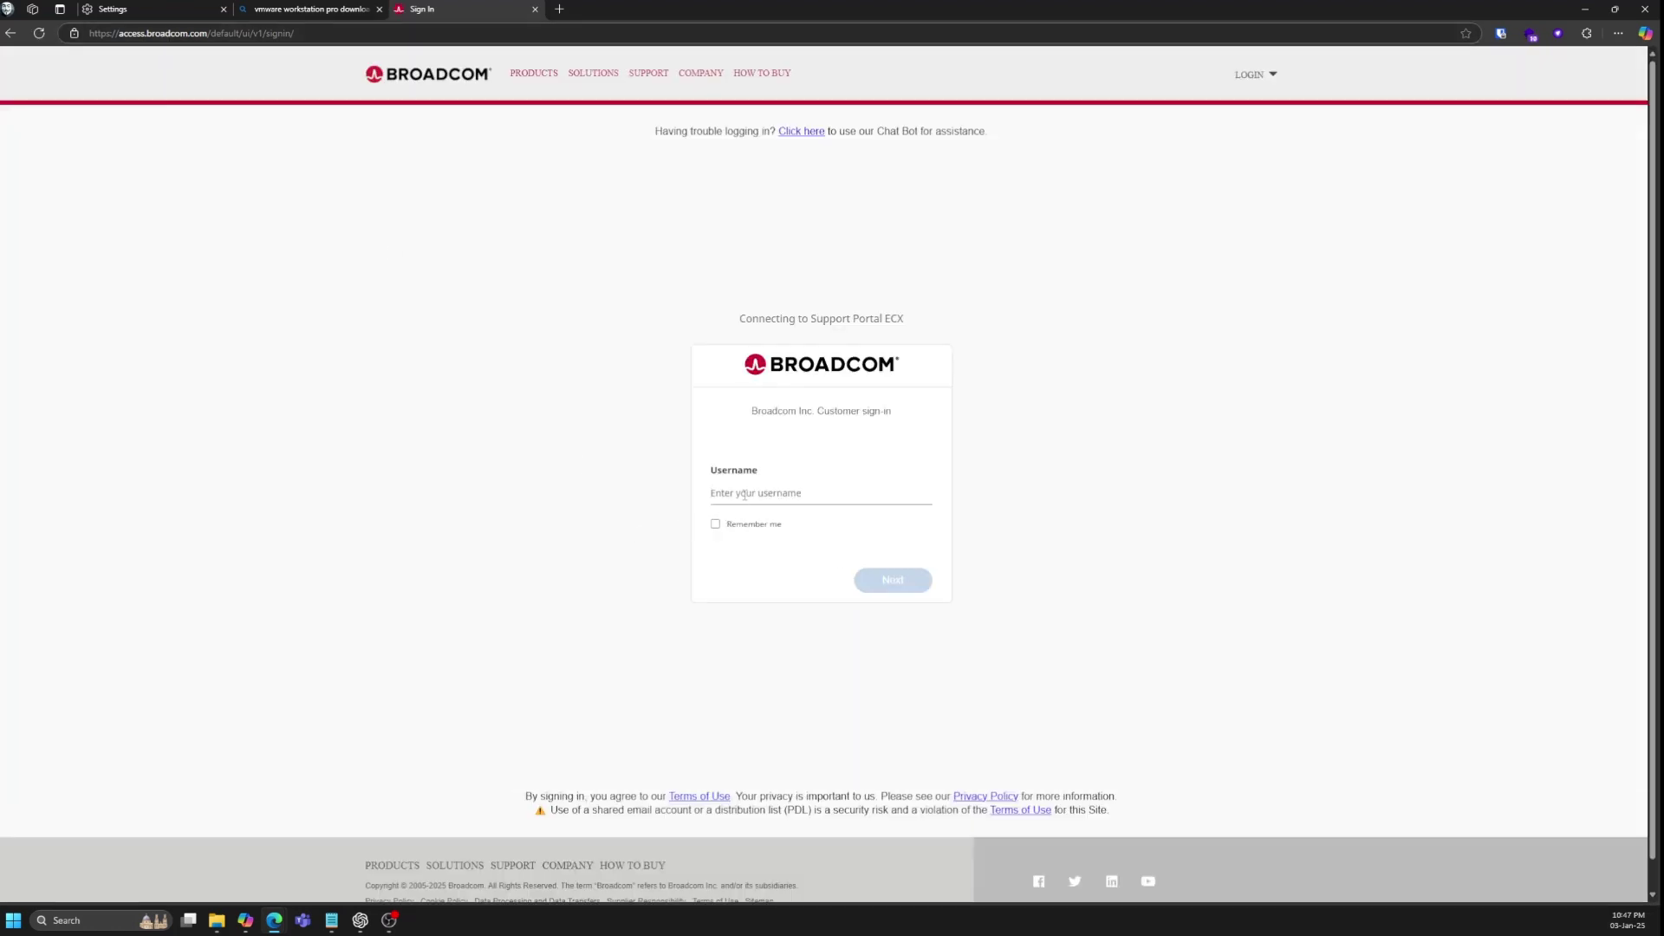
Sign in to Broadcom with the stored username and account password, and open release 17.6.2 of VMware Workstation Pro 17.0 for Windows
left_click(1501, 33)
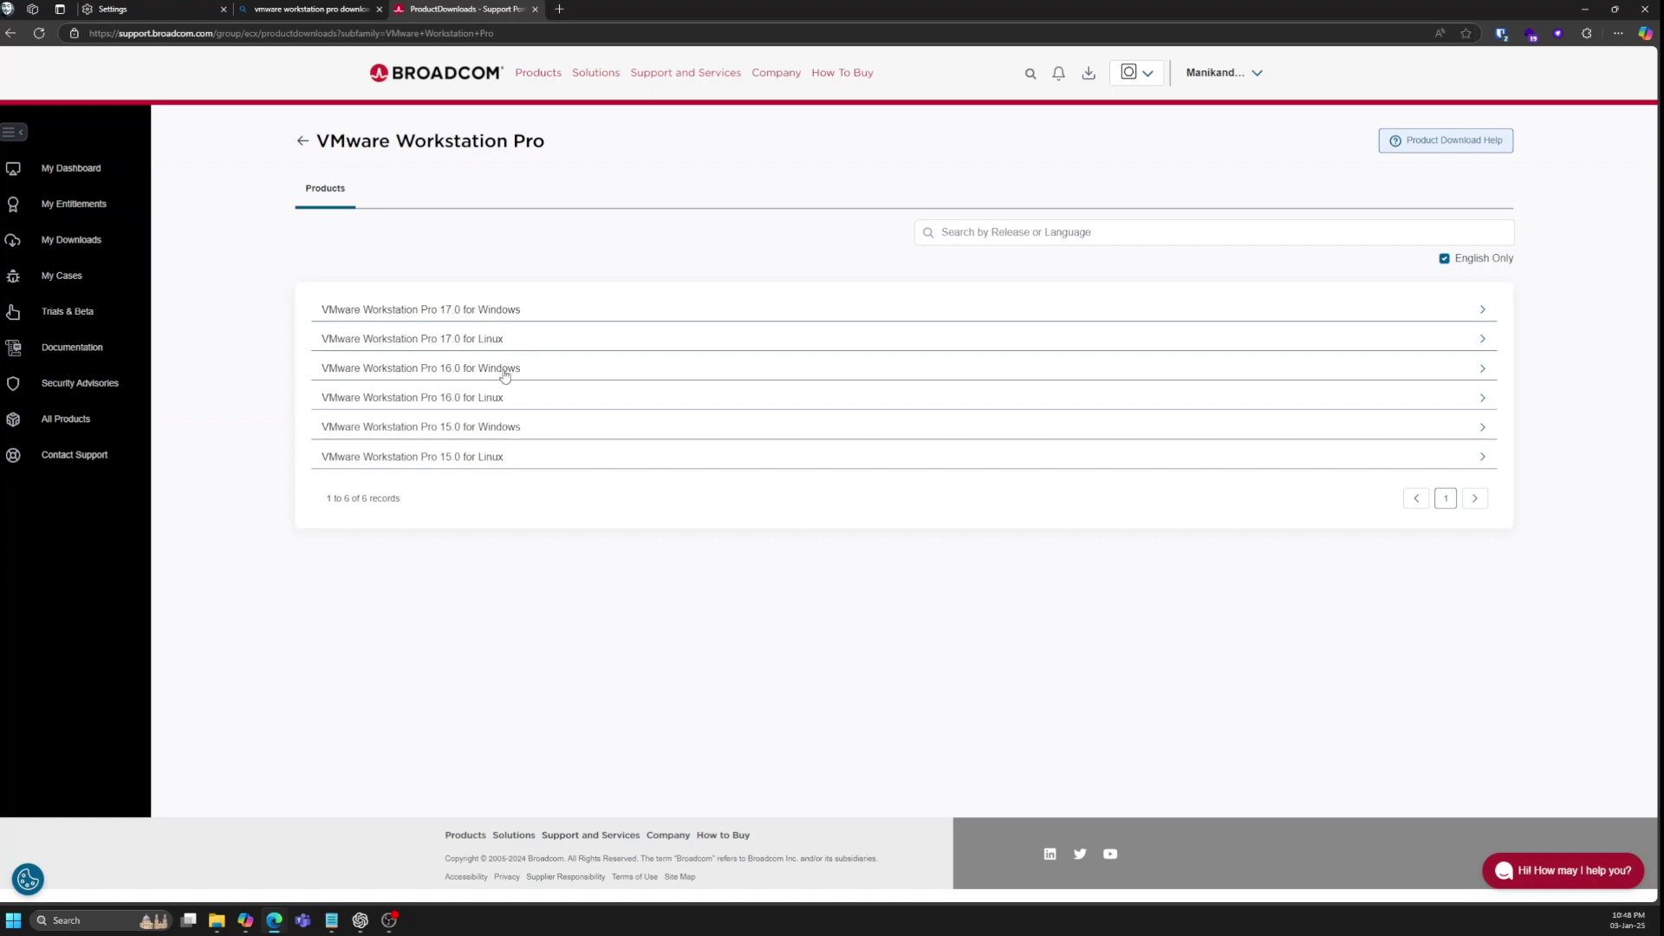
left_click(484, 312)
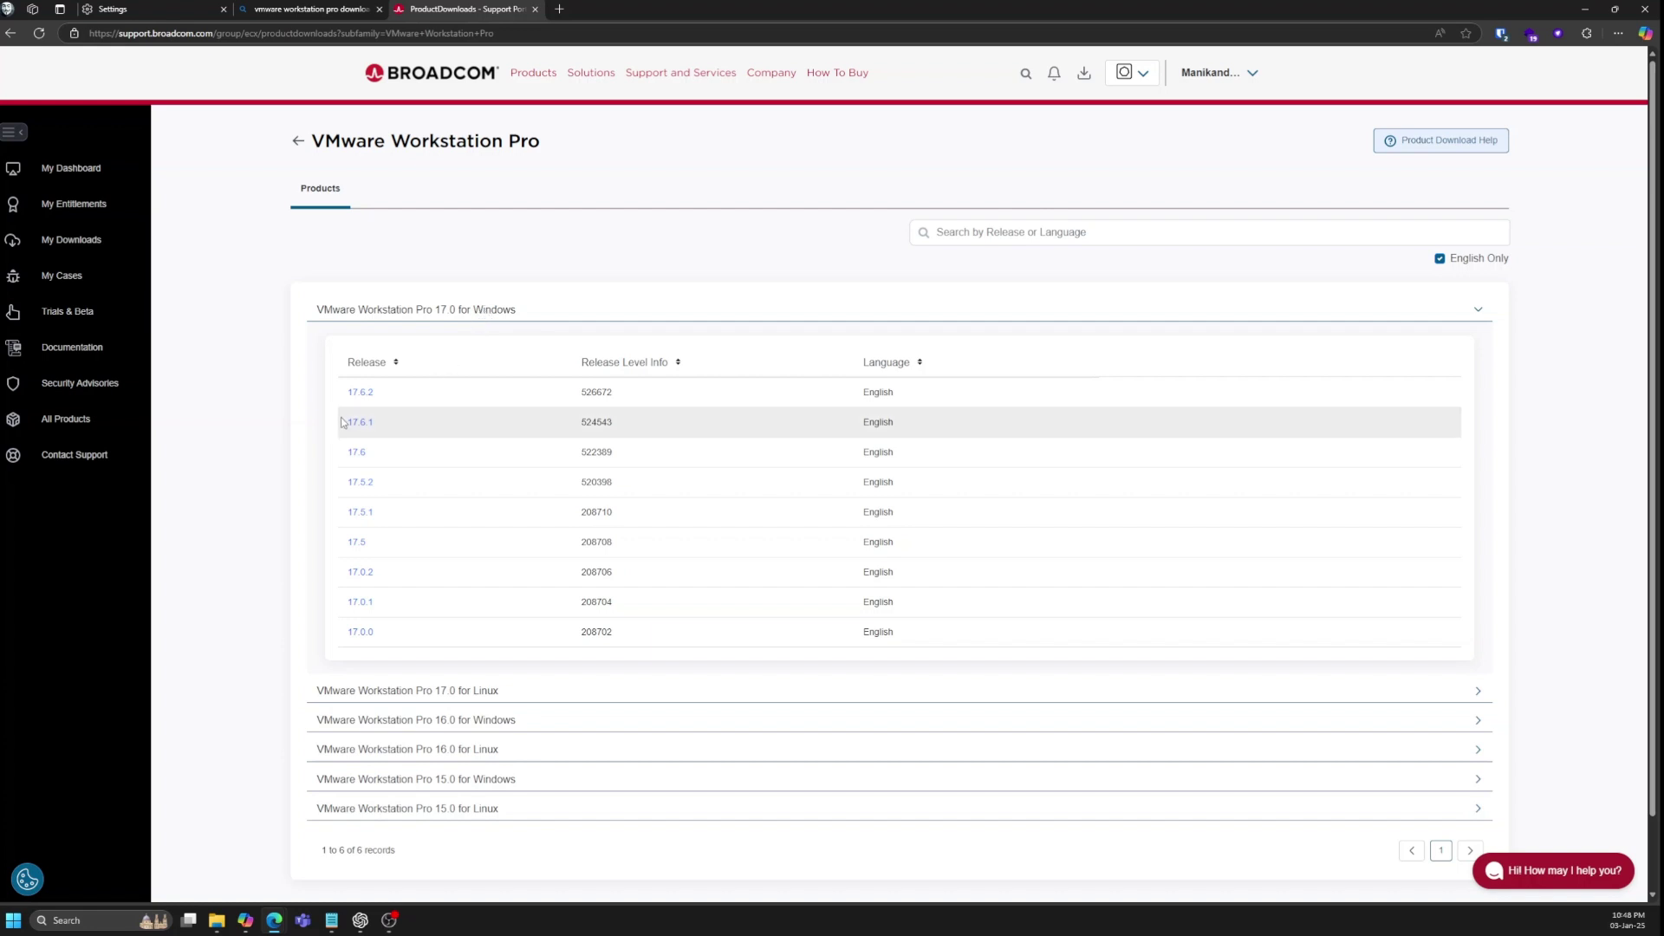
left_click(369, 395)
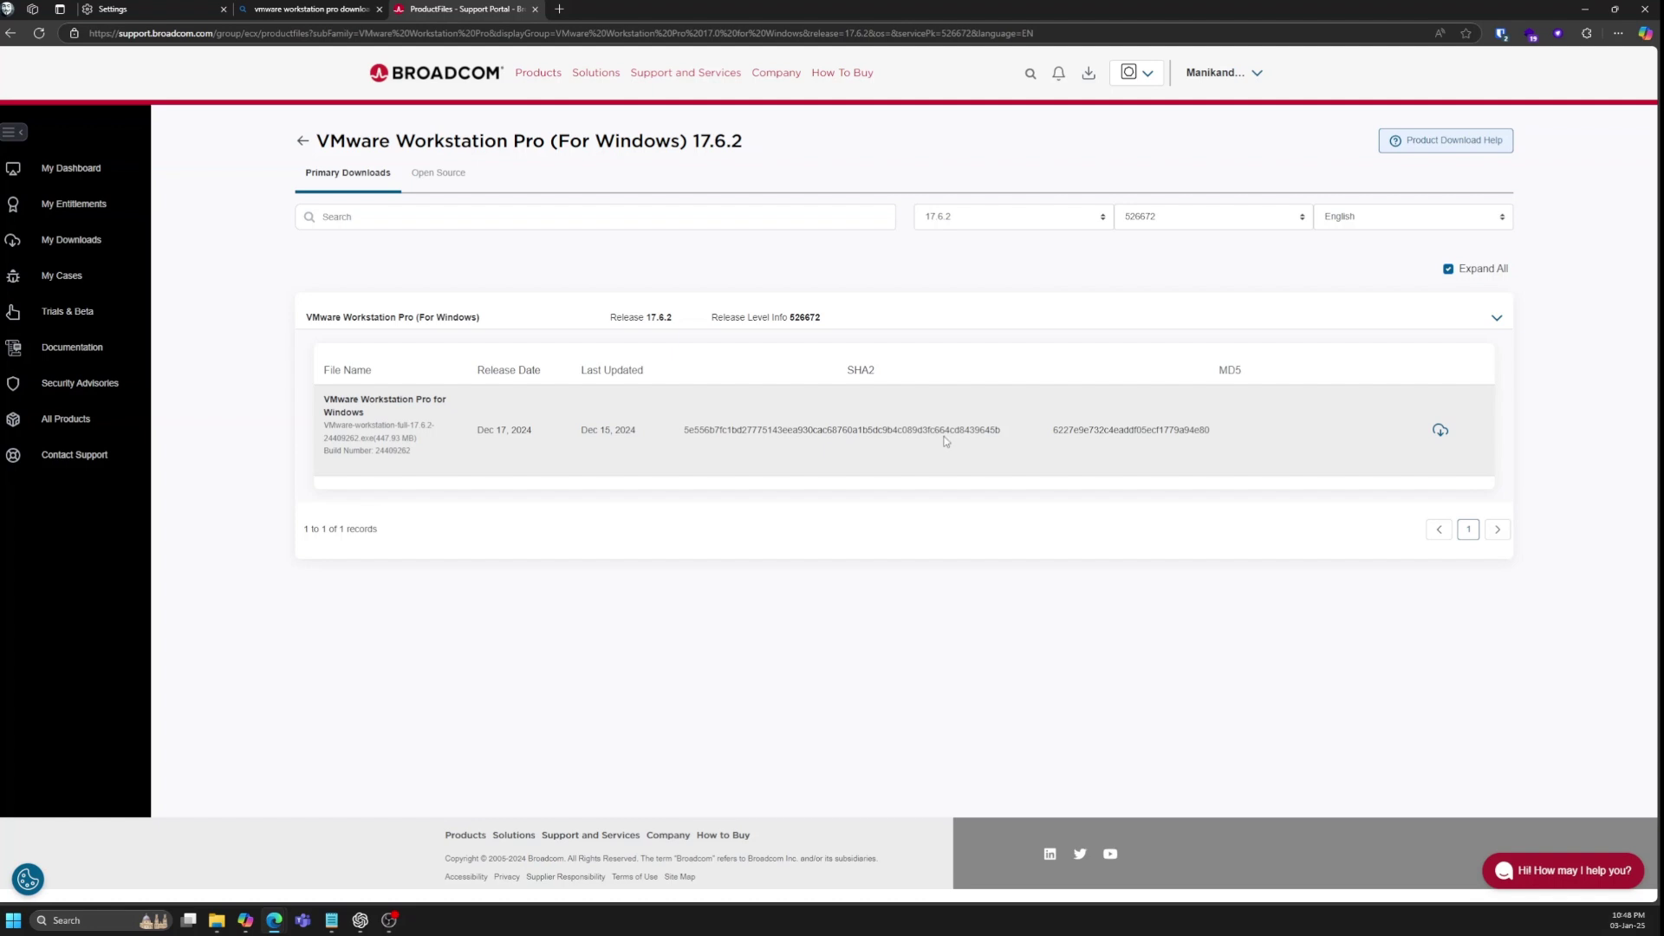
left_click(1440, 431)
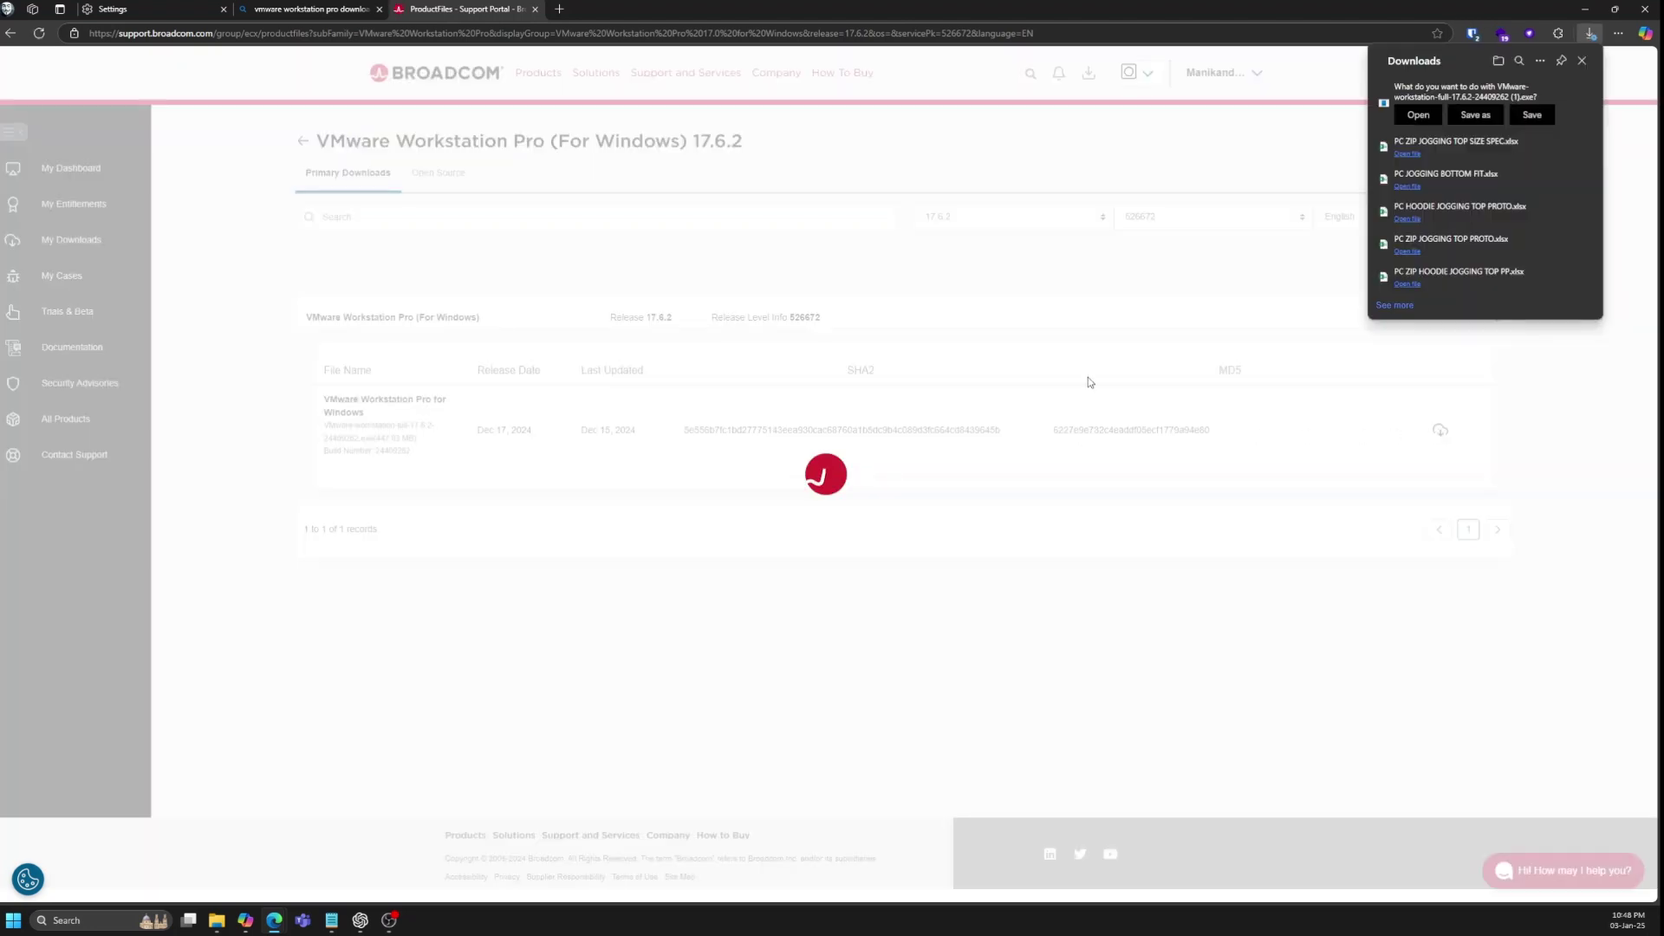
left_click(1473, 118)
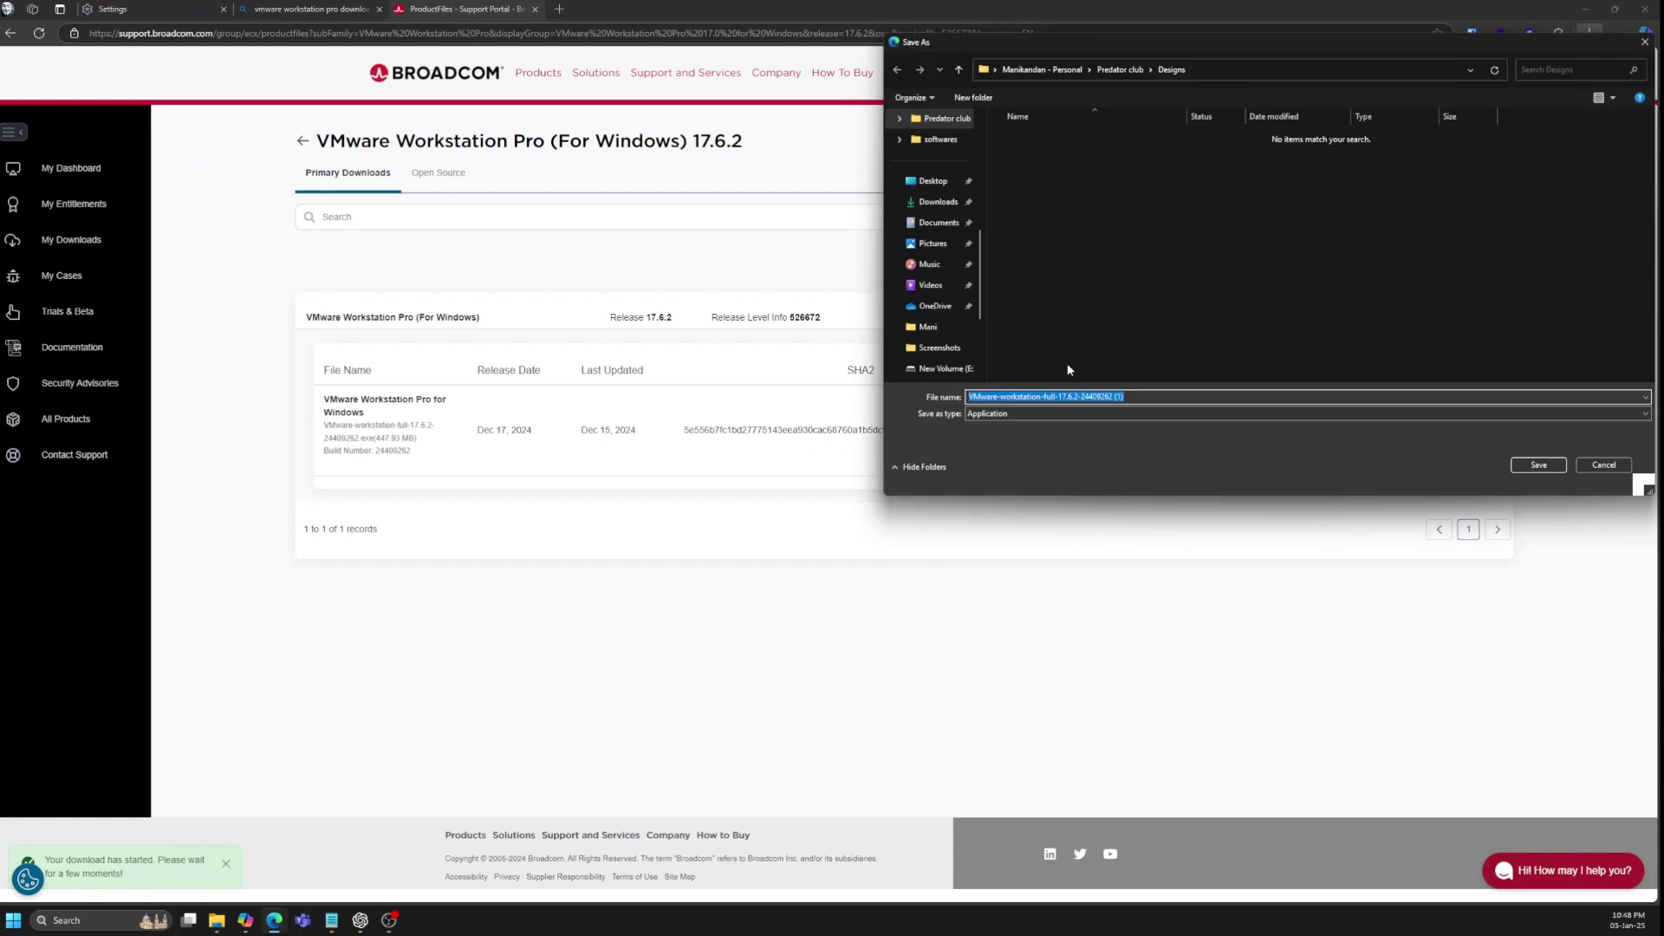
left_click(943, 369)
left_click(1233, 399)
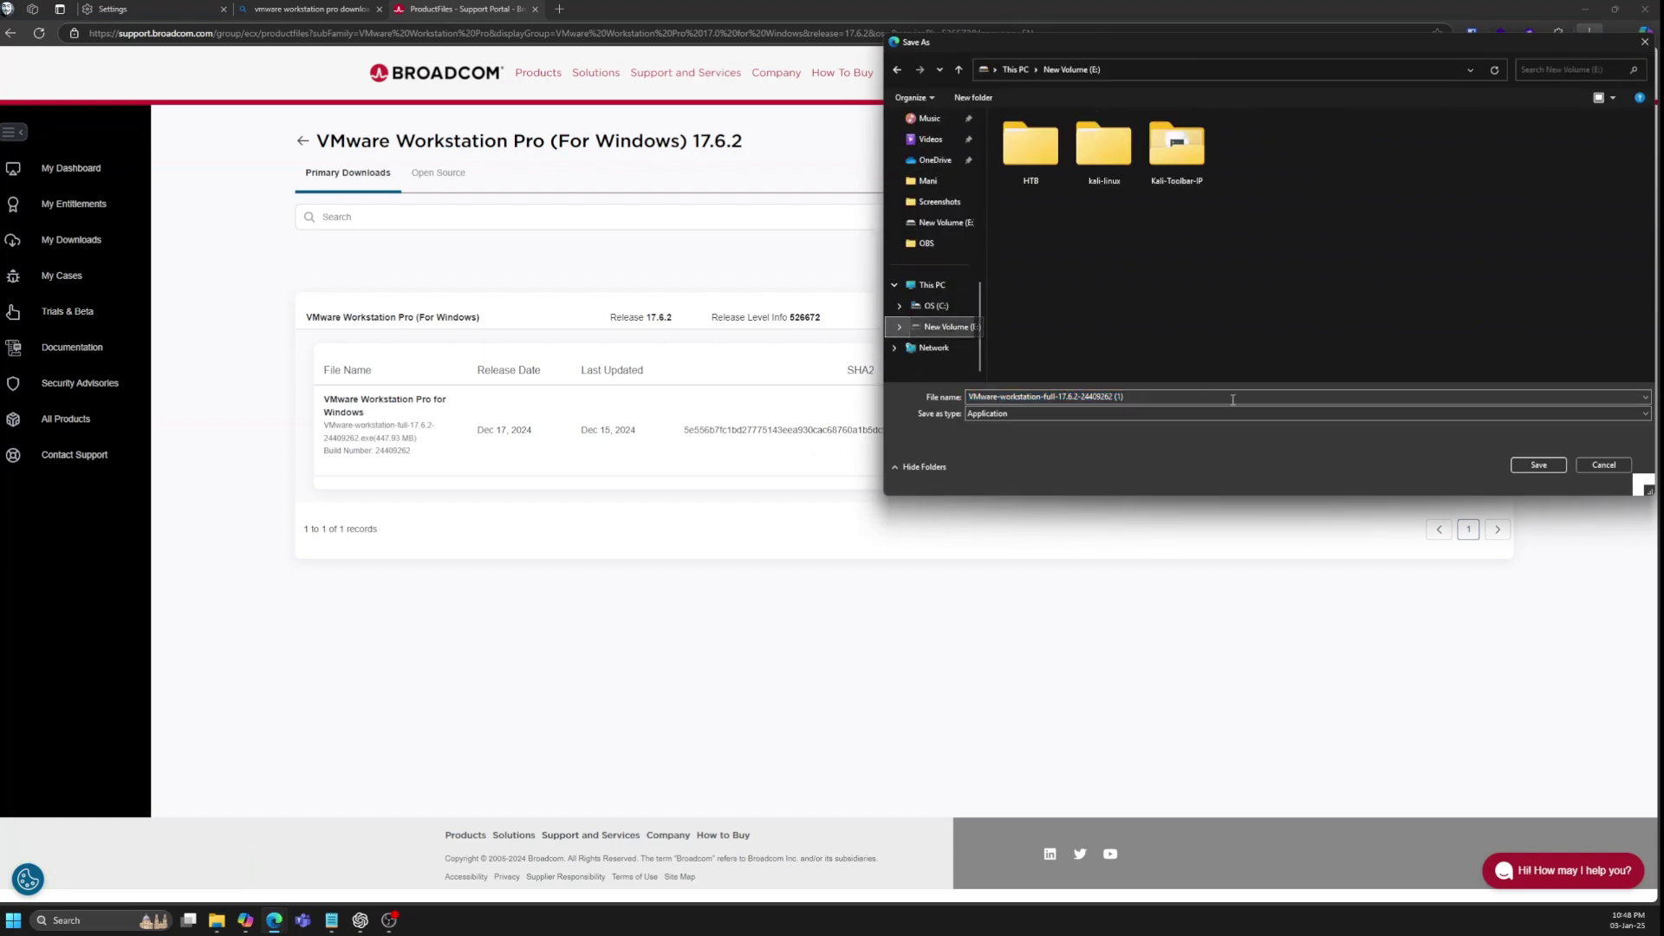
scroll(951, 185, "up", 6)
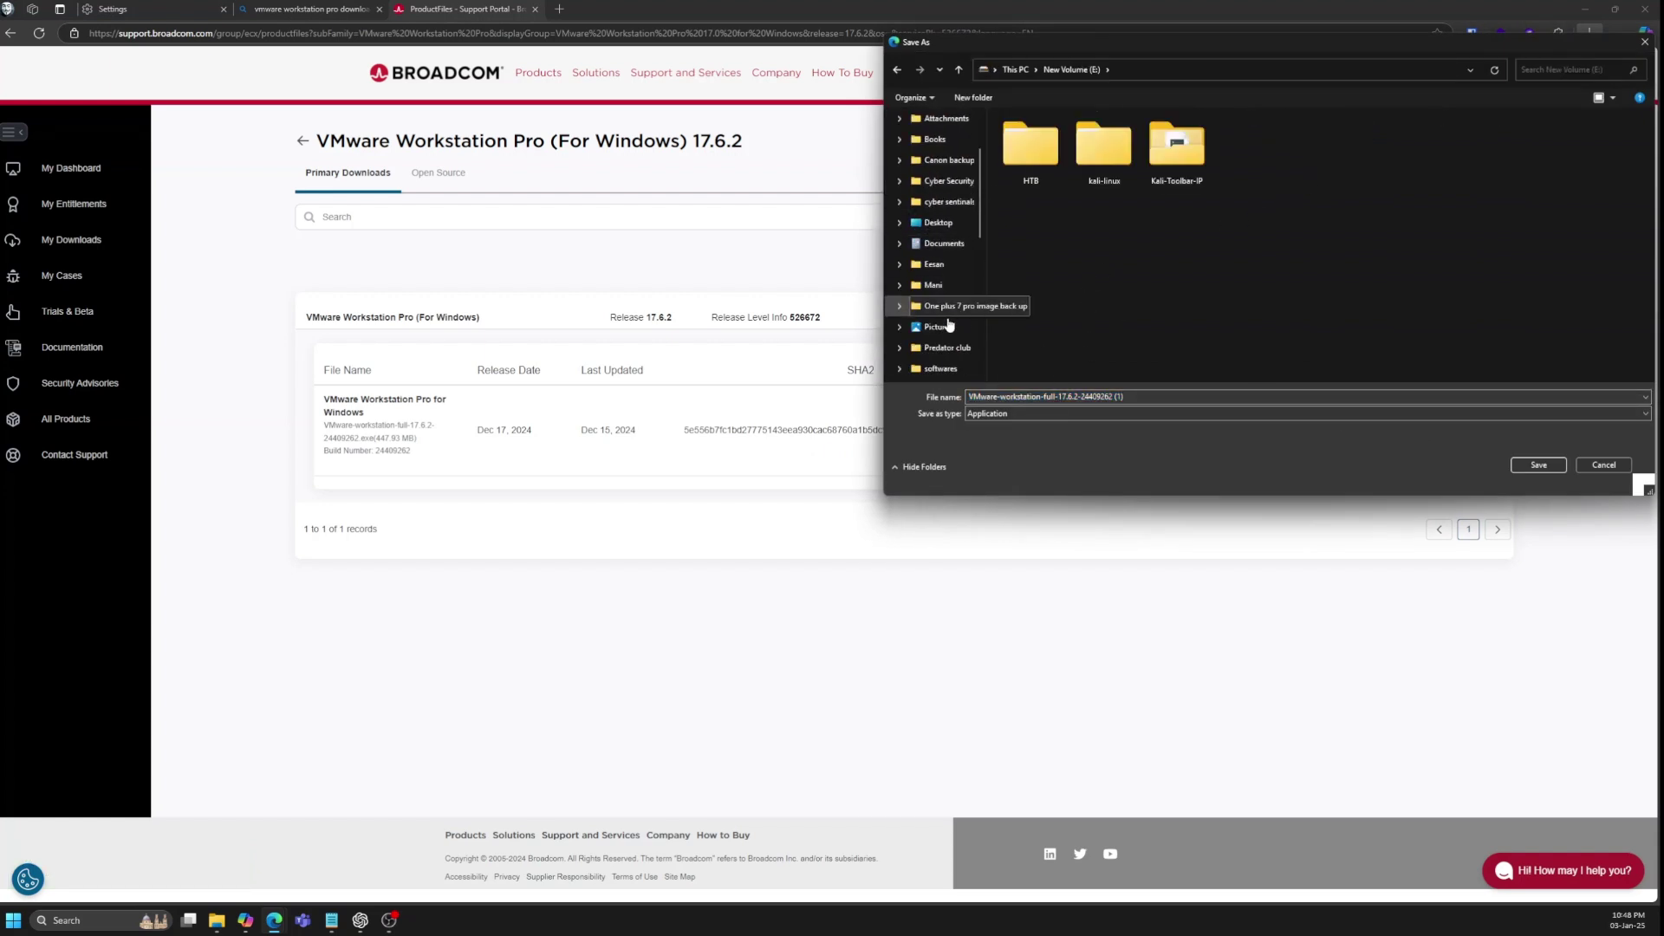
scroll(951, 286, "up", 2)
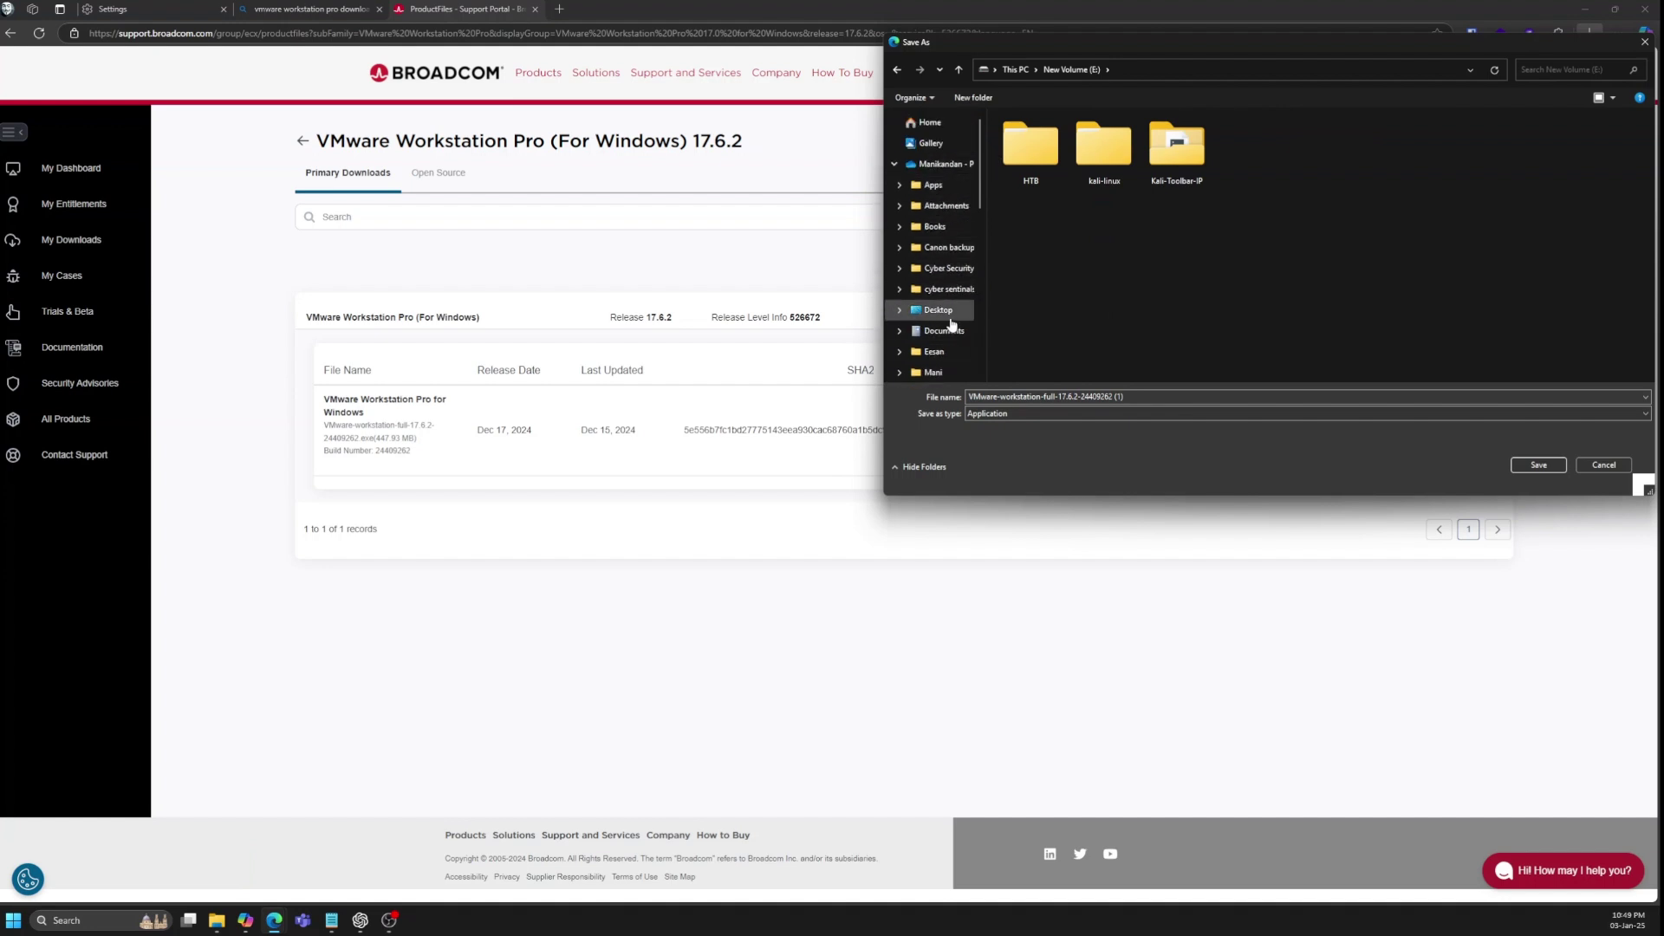
scroll(951, 326, "down", 1)
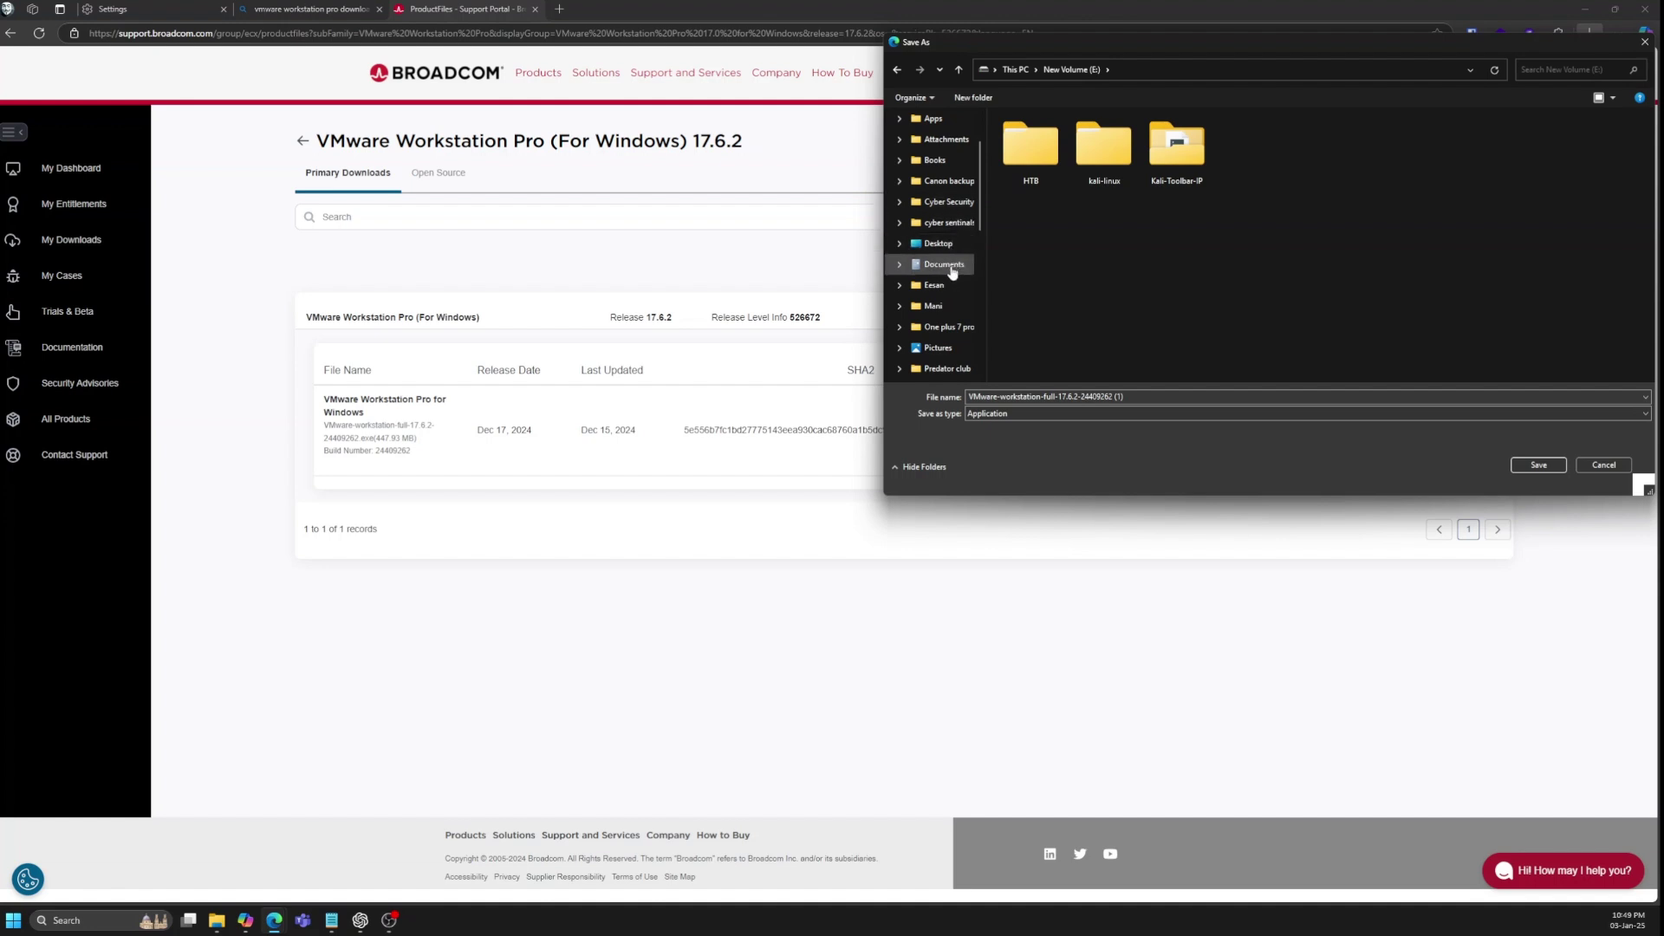
scroll(951, 271, "up", 1)
scroll(952, 272, "down", 3)
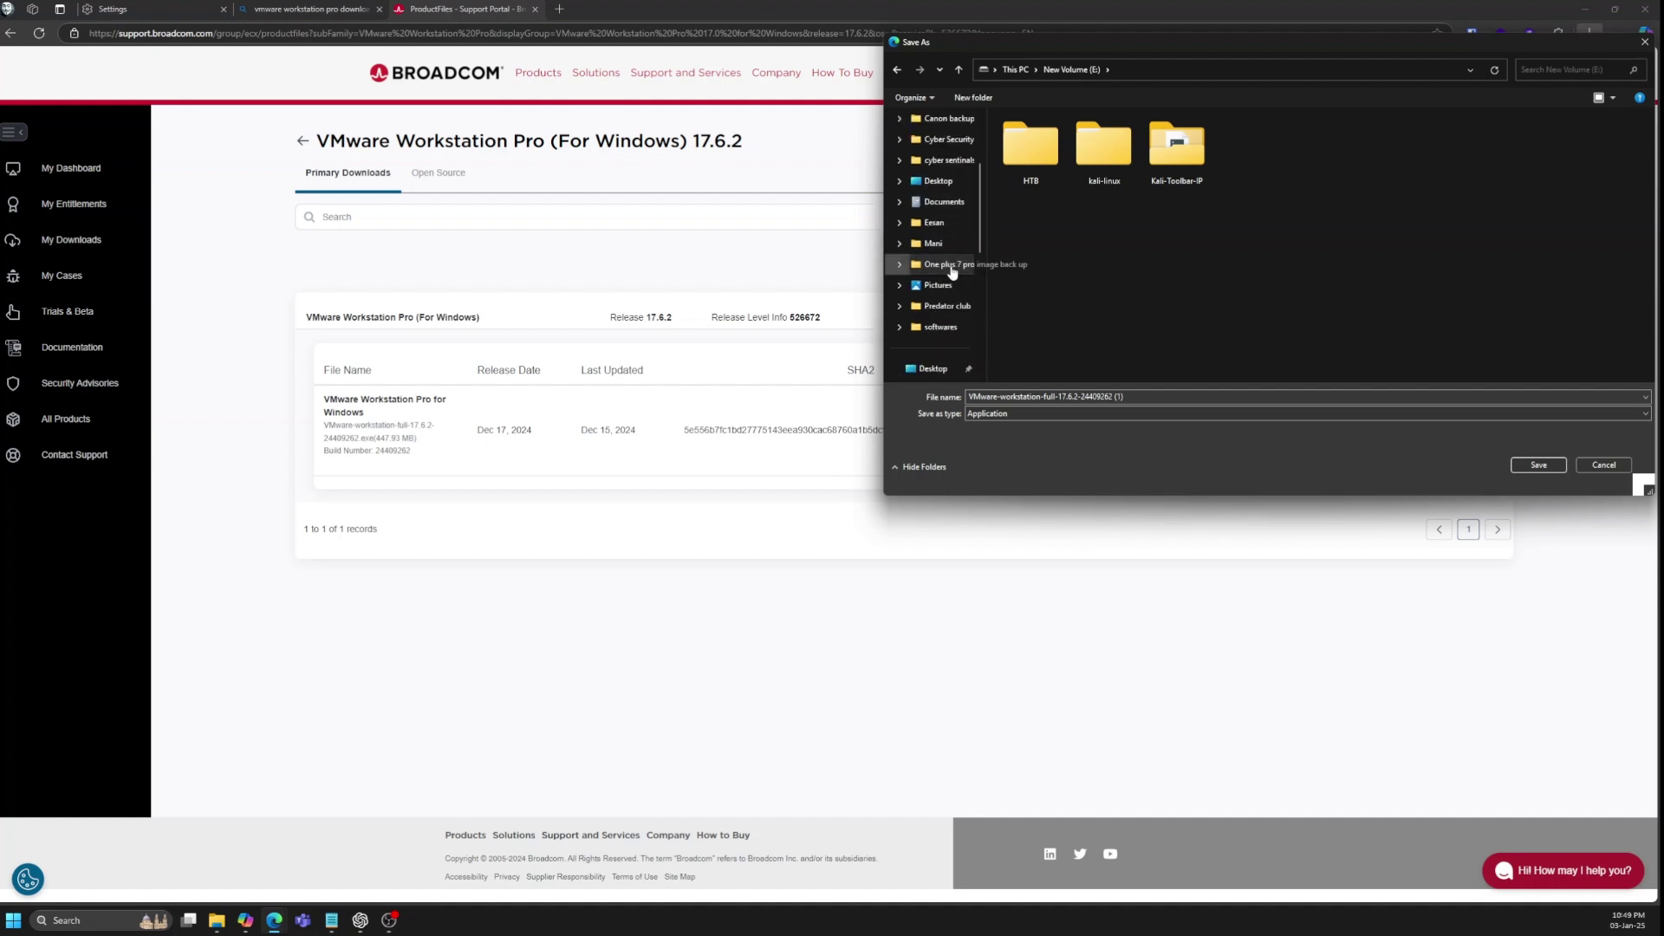
left_click(950, 335)
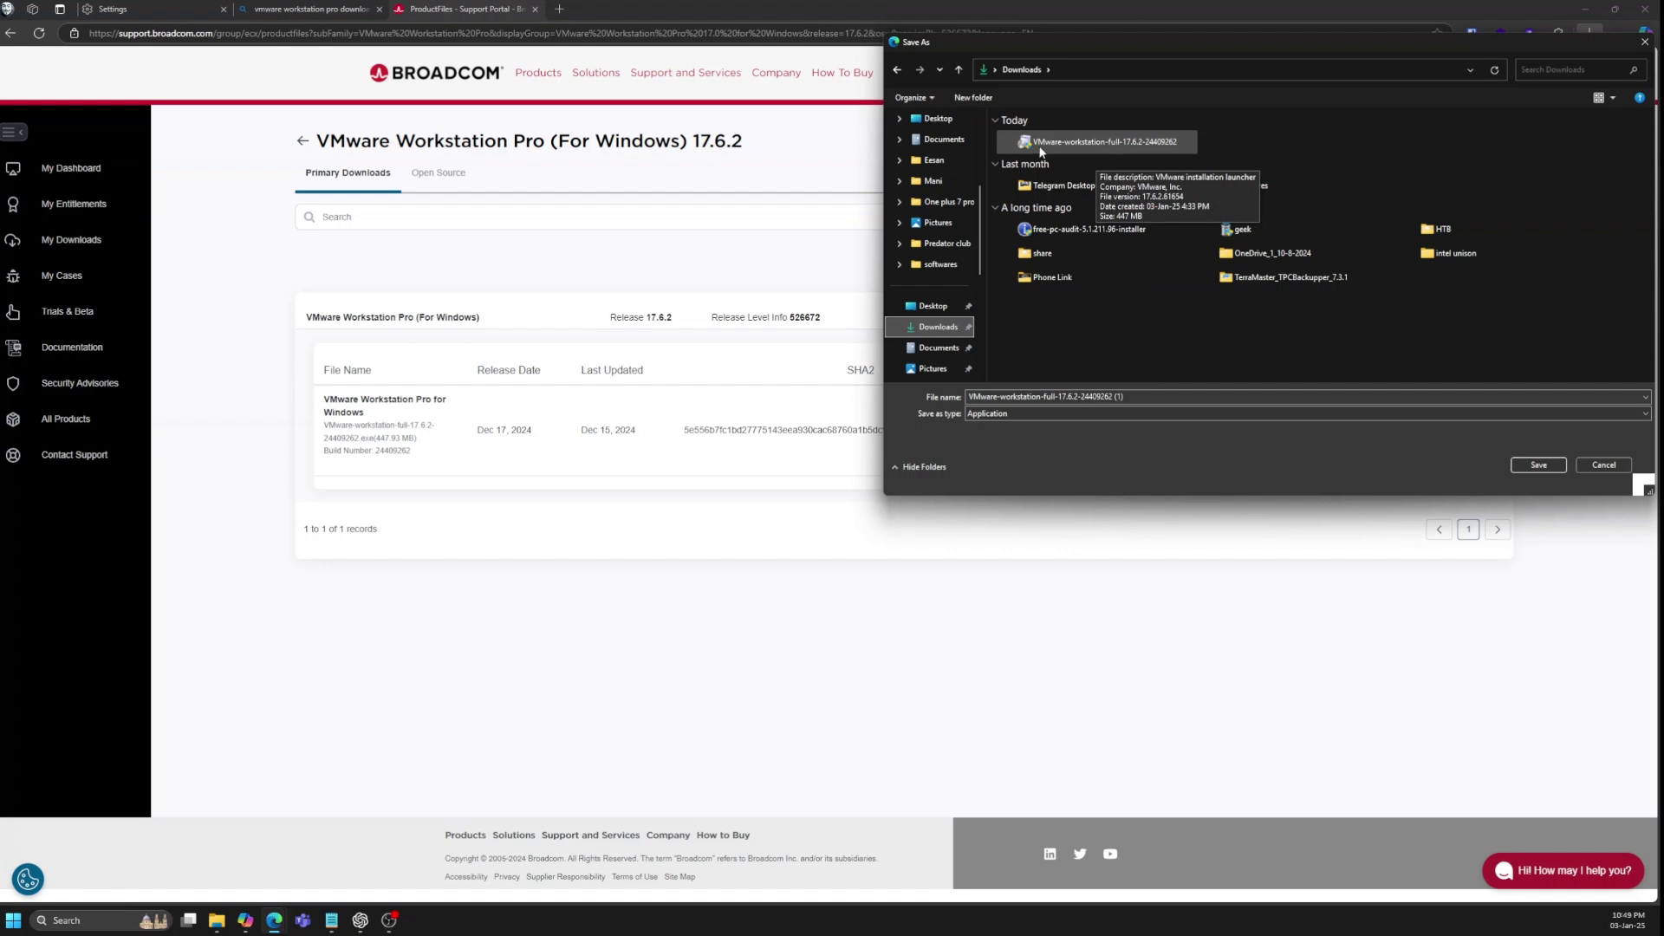
left_click(1602, 466)
left_click(1238, 531)
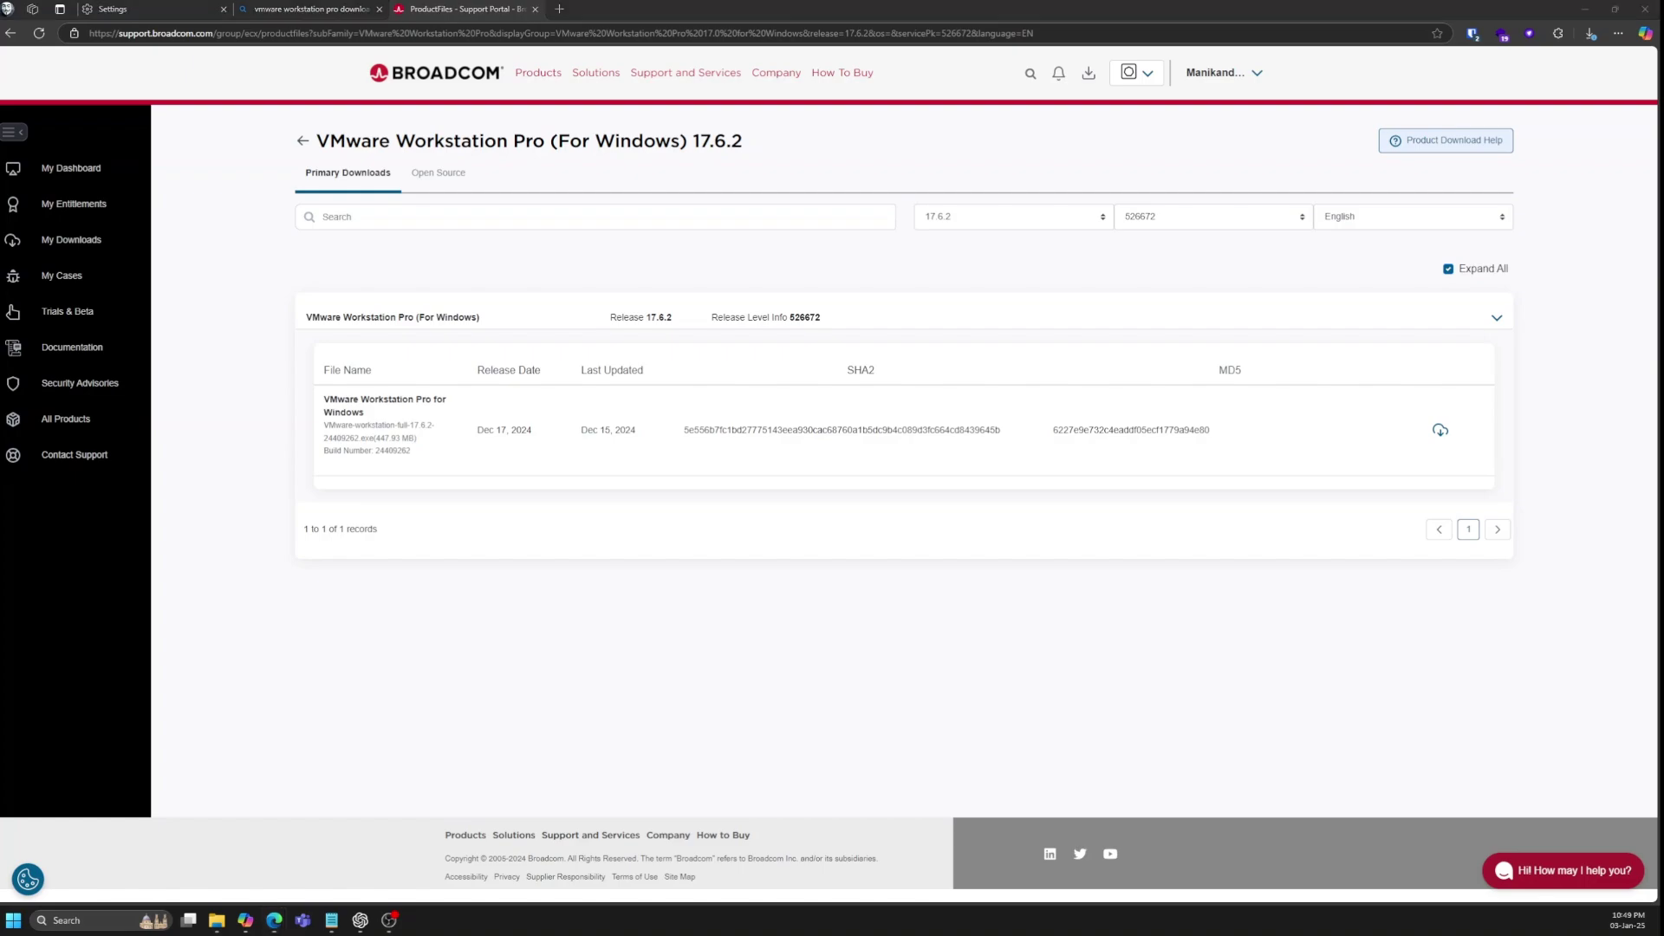
Switch to the Downloads folder and launch the VMware-workstation-full-17.6.2-24409262 installer
key("super+d")
key("super+d")
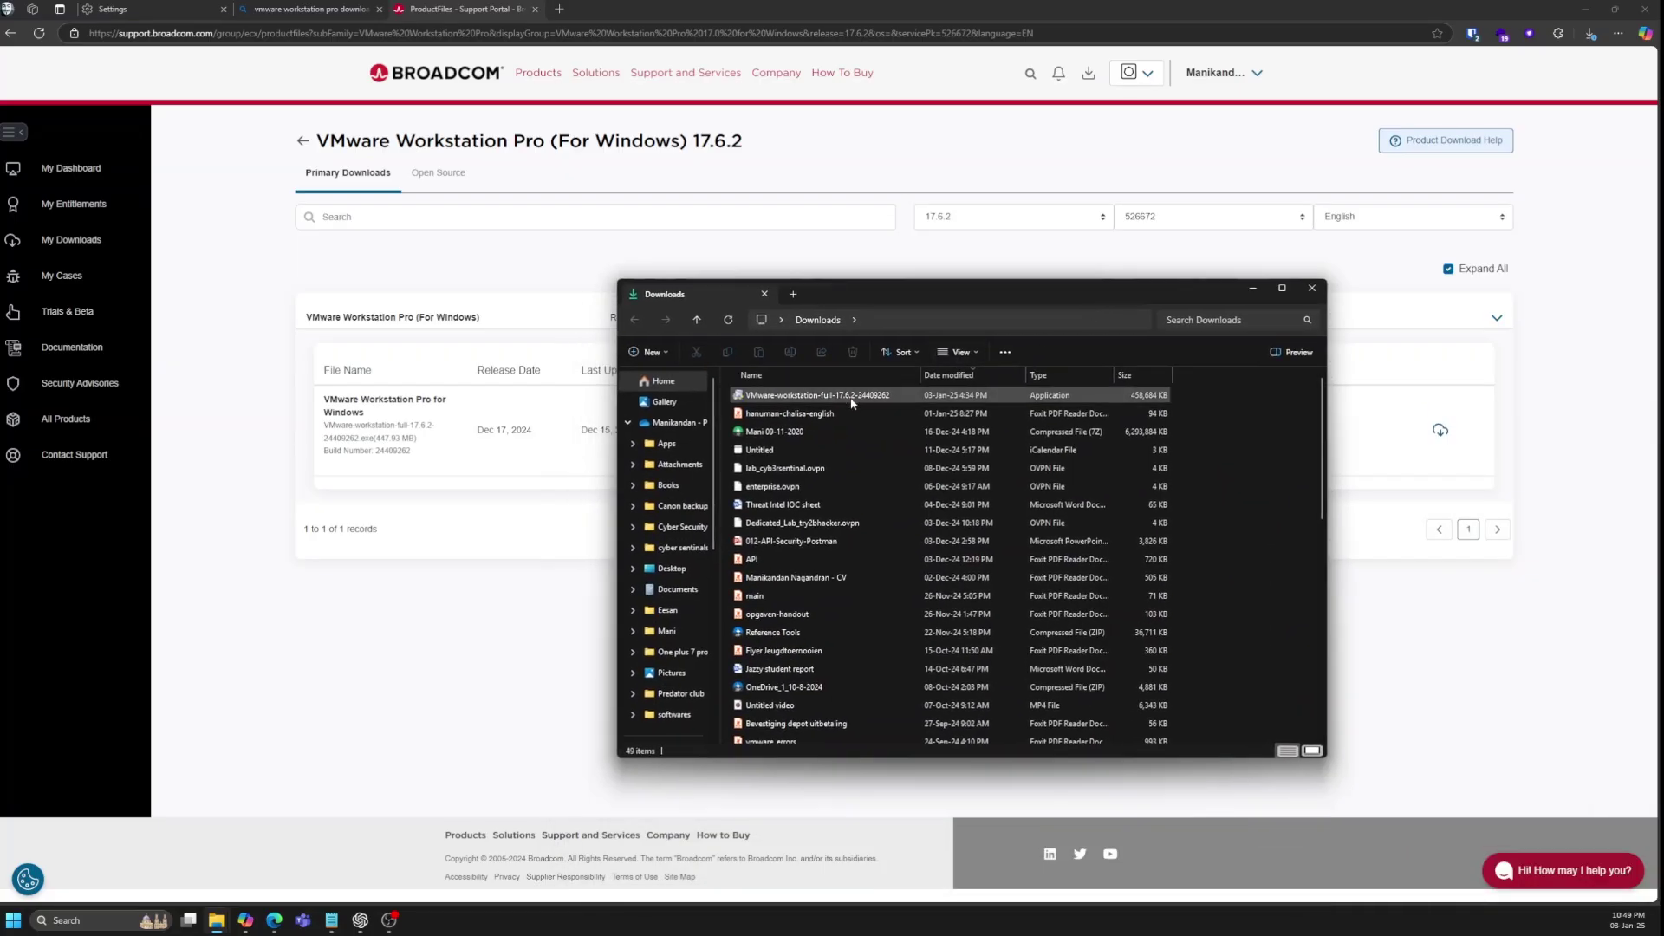
left_click(852, 398)
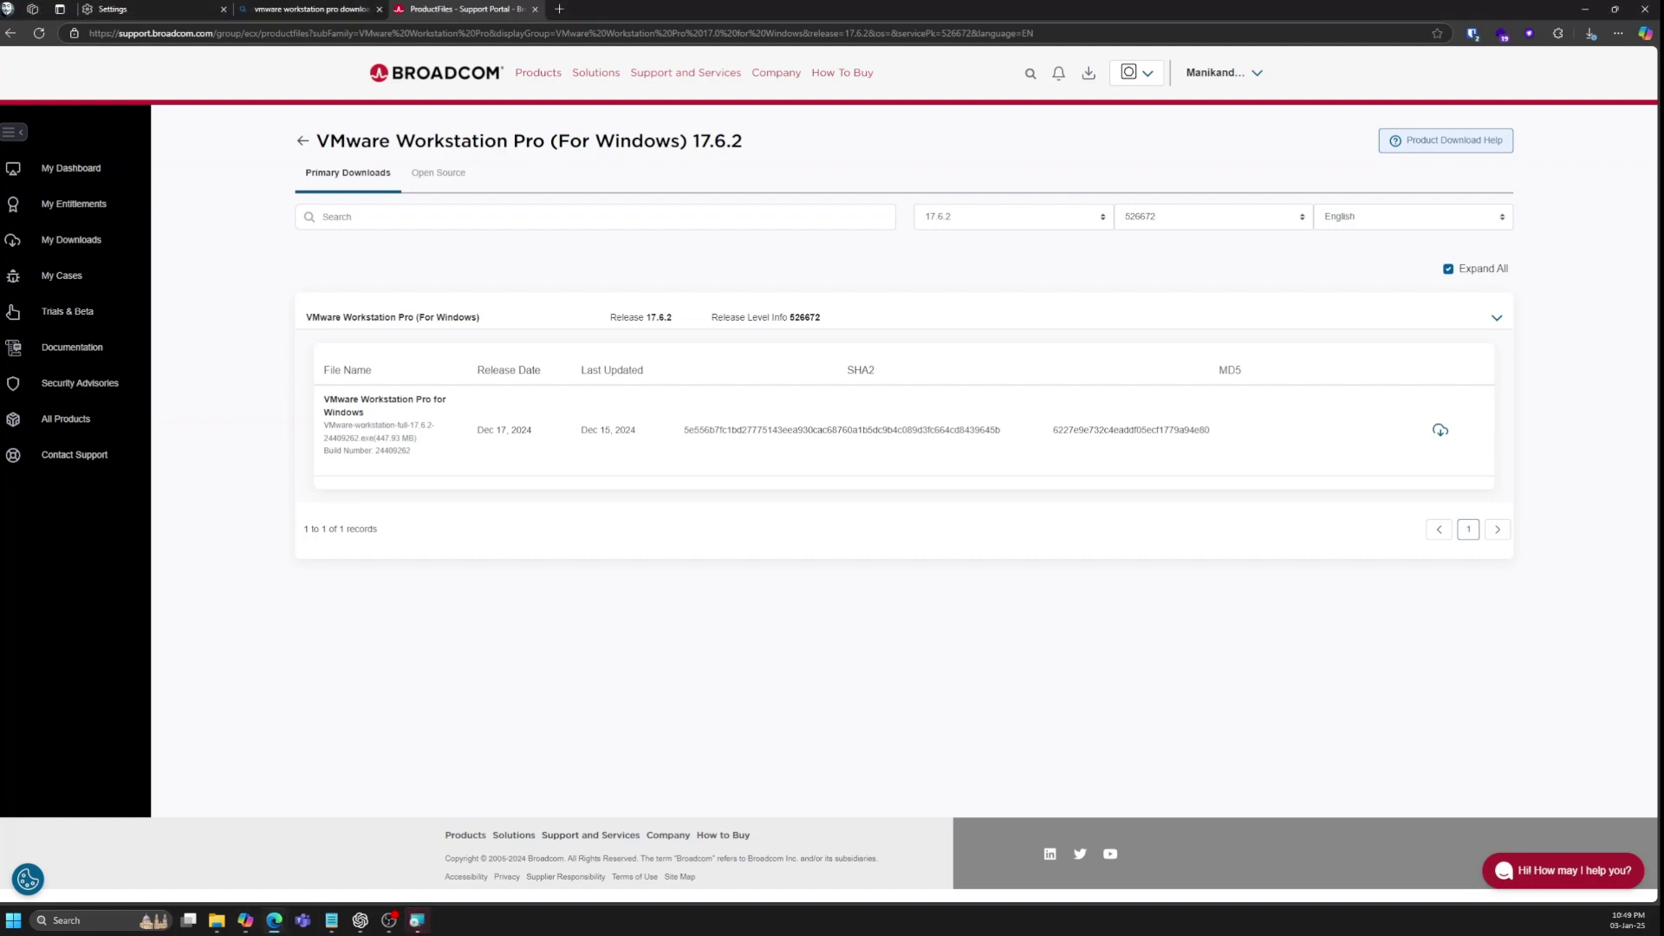
left_click_drag(730, 309, 862, 279)
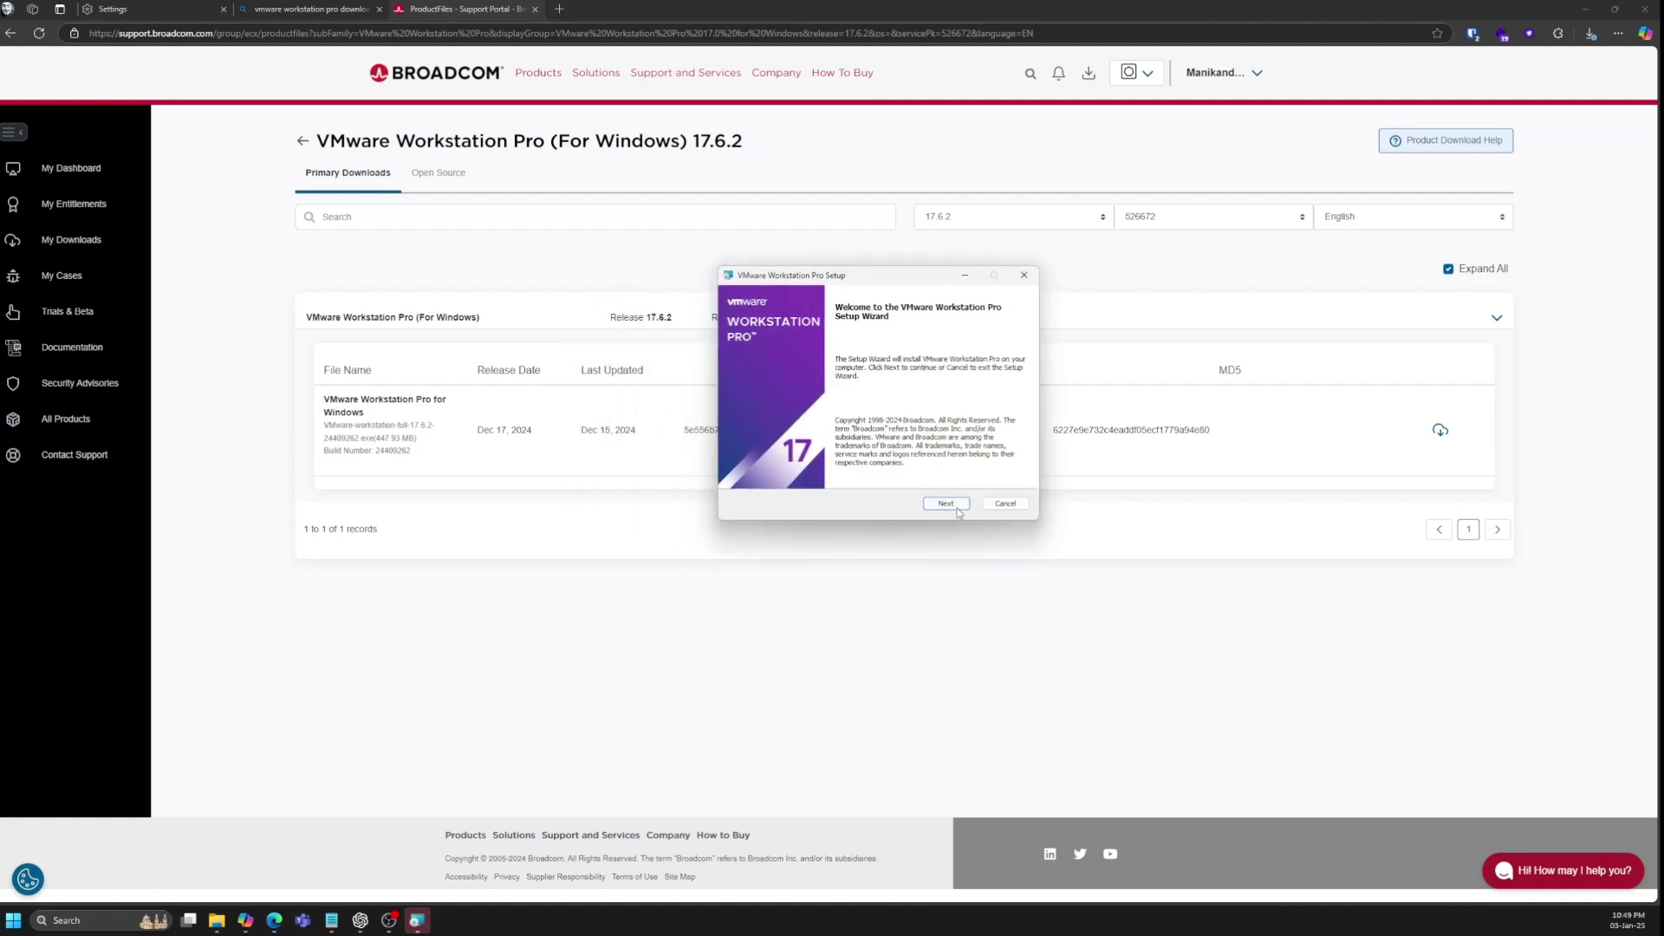
Accept the license agreement and keep the default install location with the console tools added to the system PATH
left_click(953, 506)
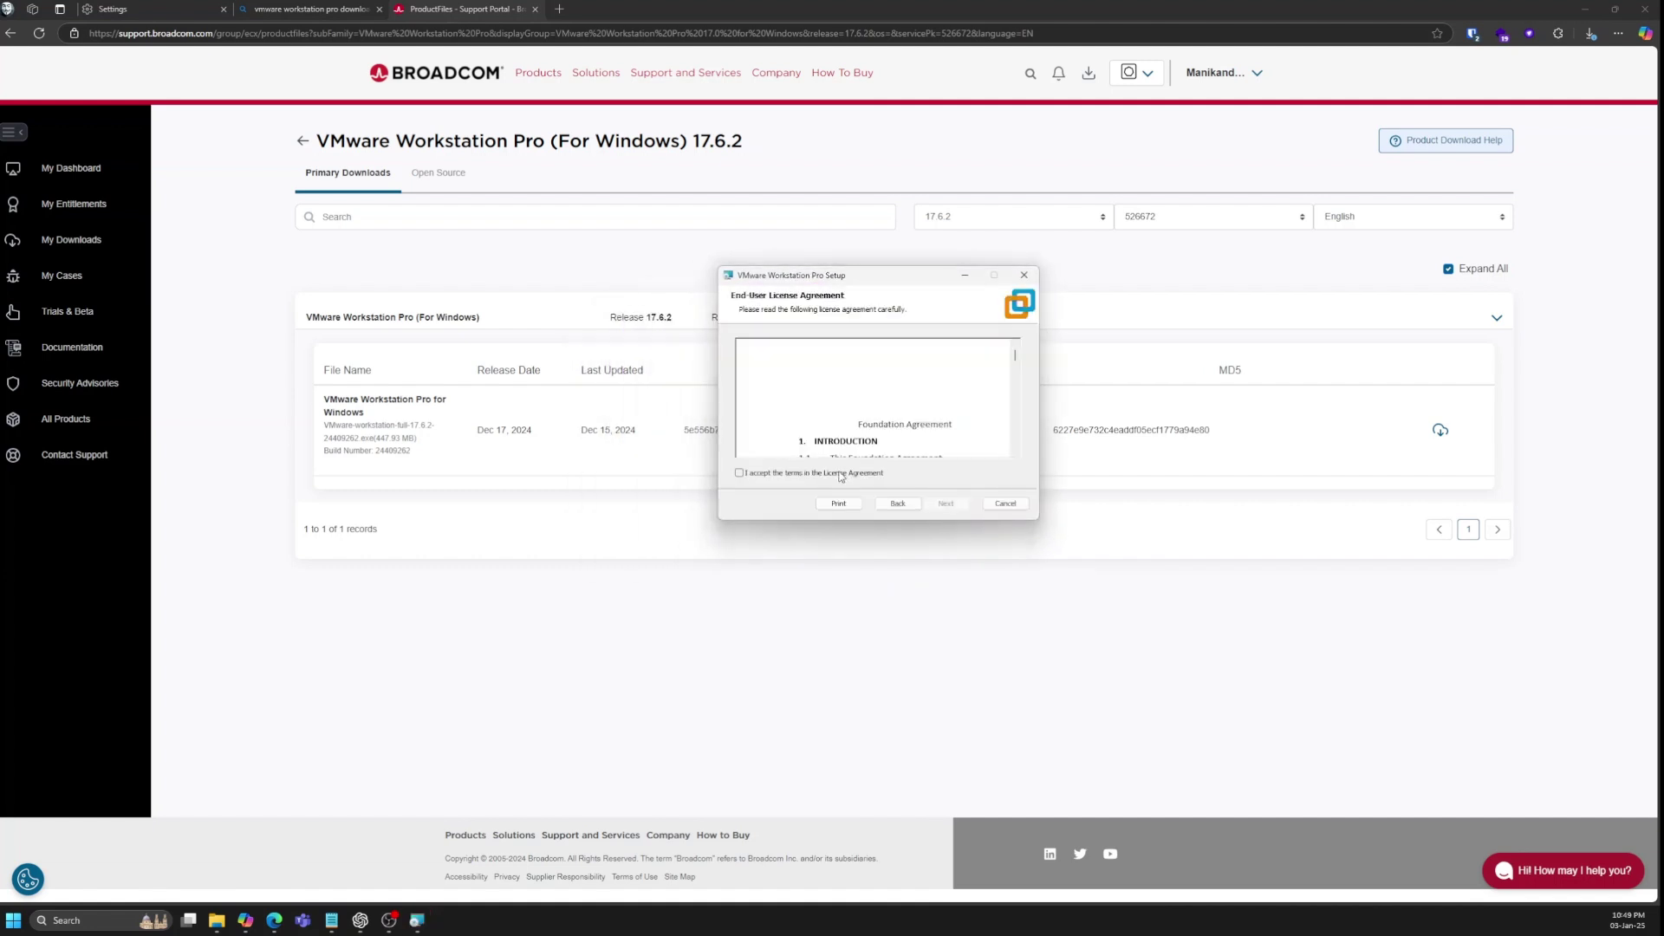
left_click(845, 474)
left_click(954, 502)
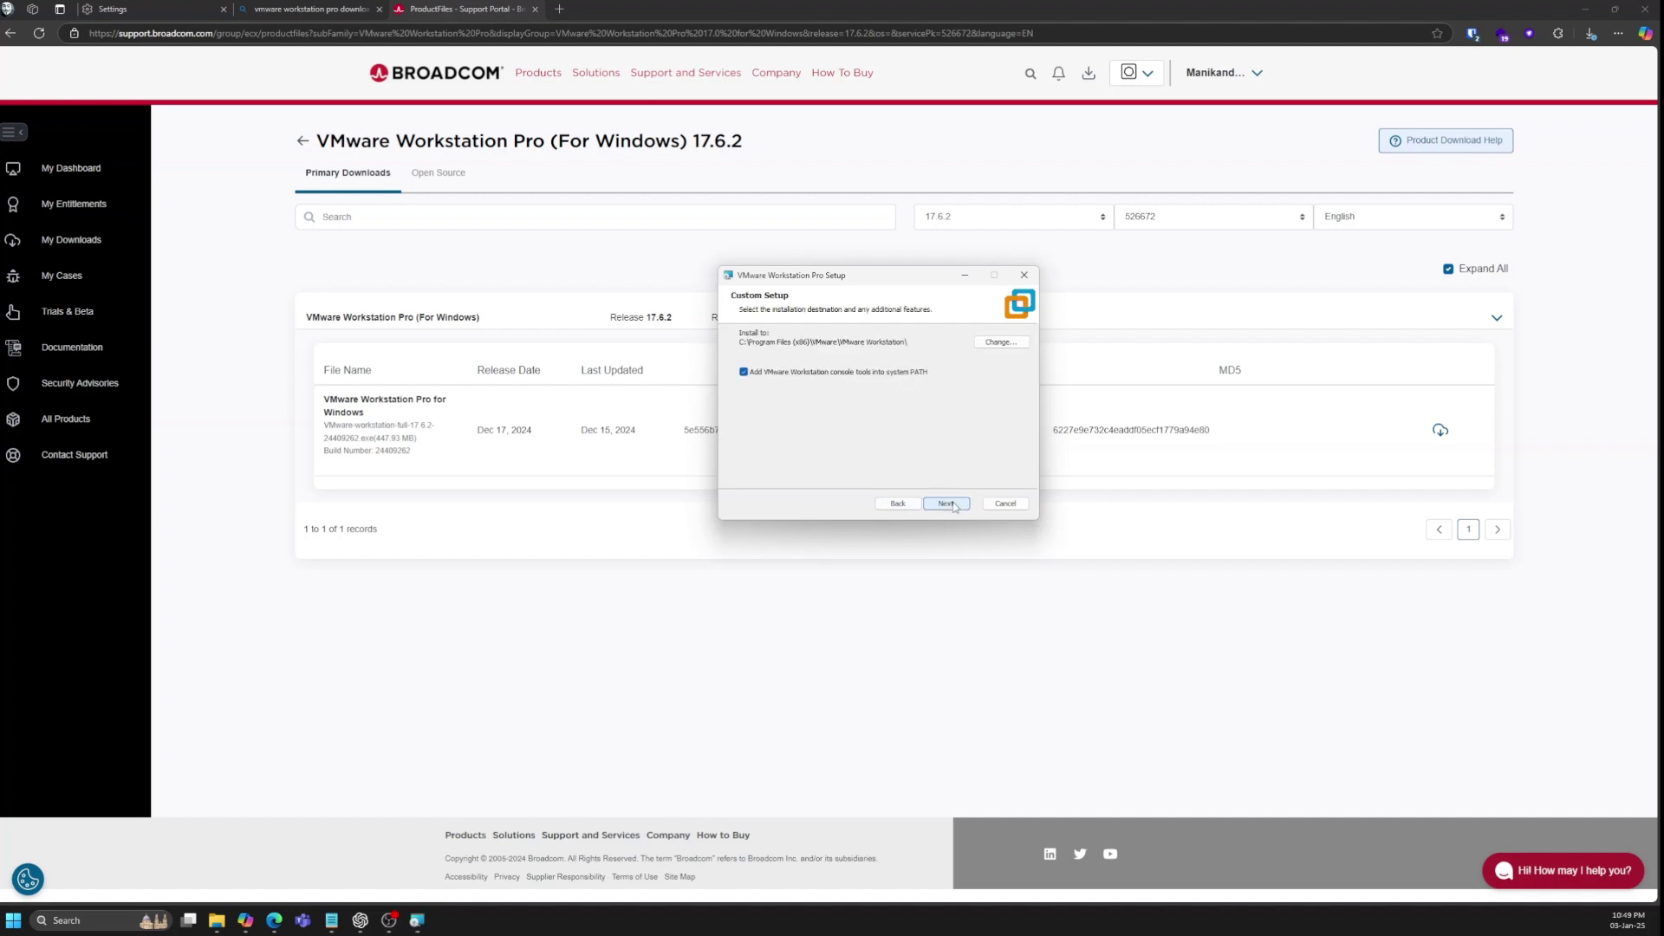
left_click(946, 503)
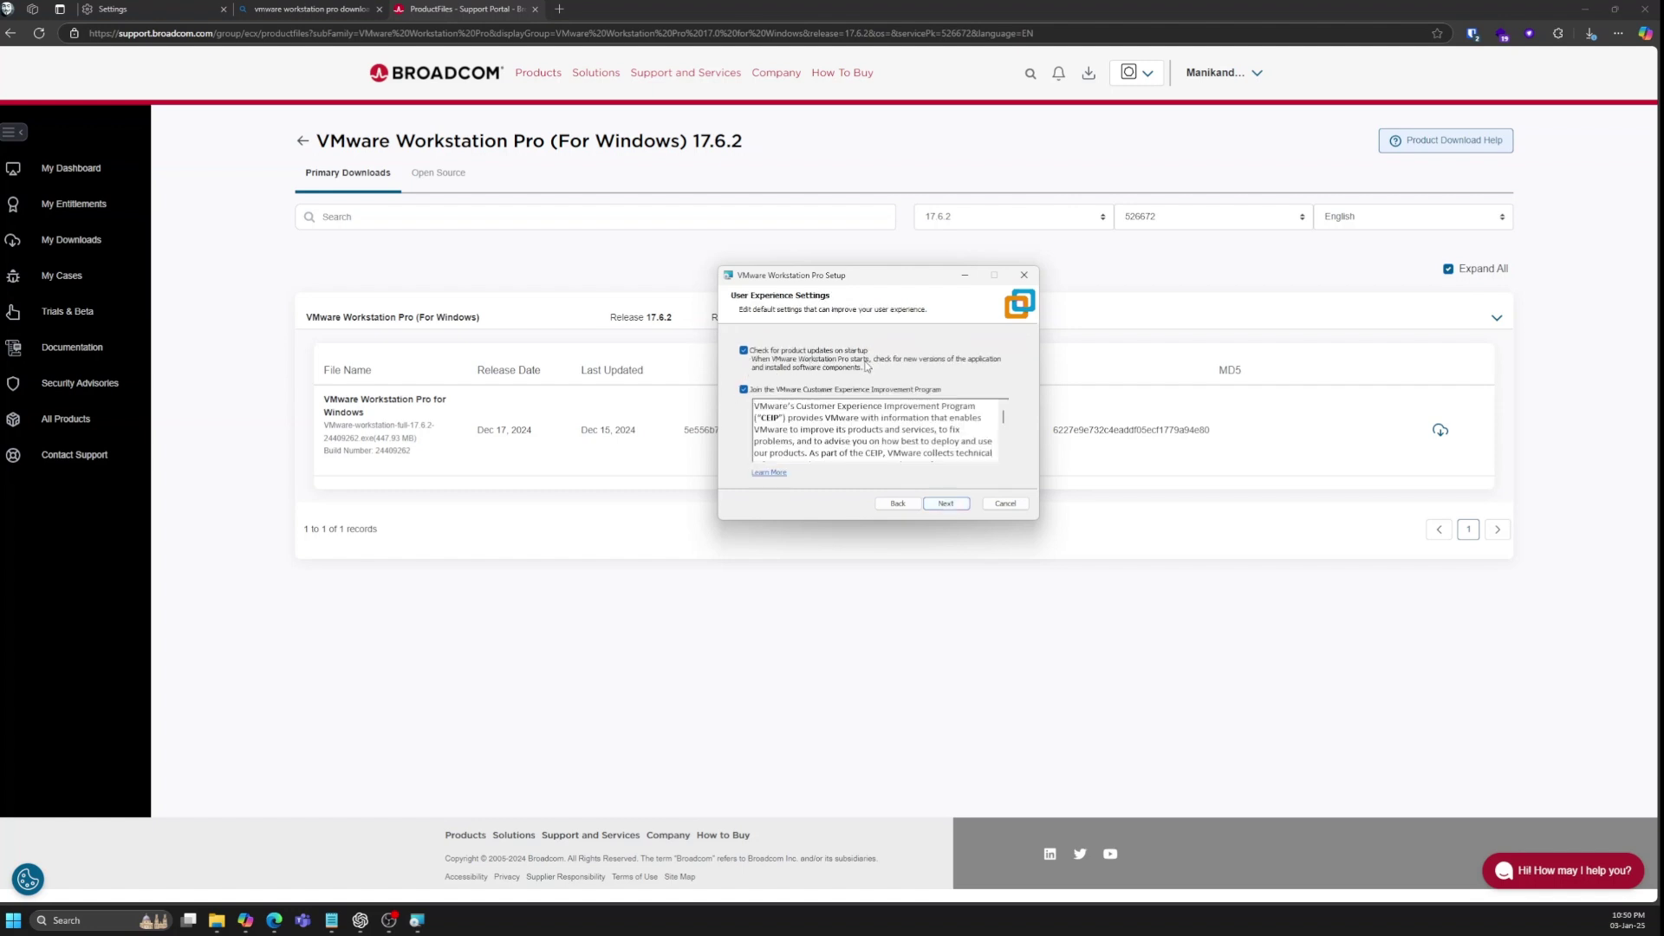
Opt out of the VMware Customer Experience Improvement Program and start the installation with the Desktop and Start Menu shortcuts
left_click(861, 390)
left_click(946, 504)
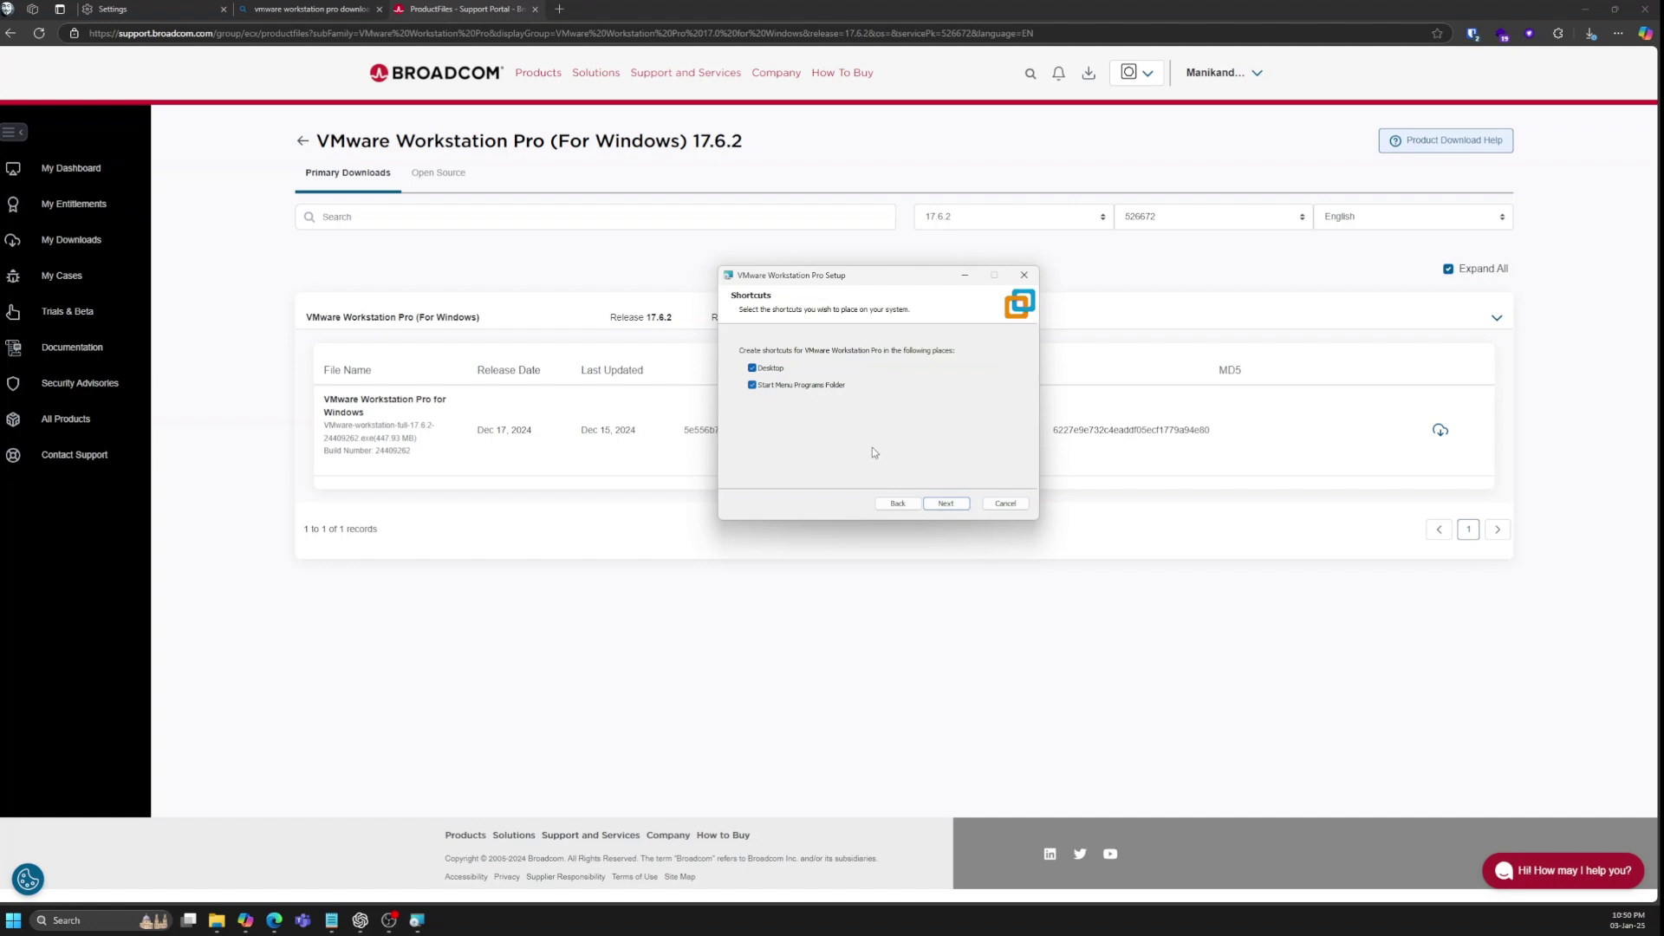
left_click(958, 507)
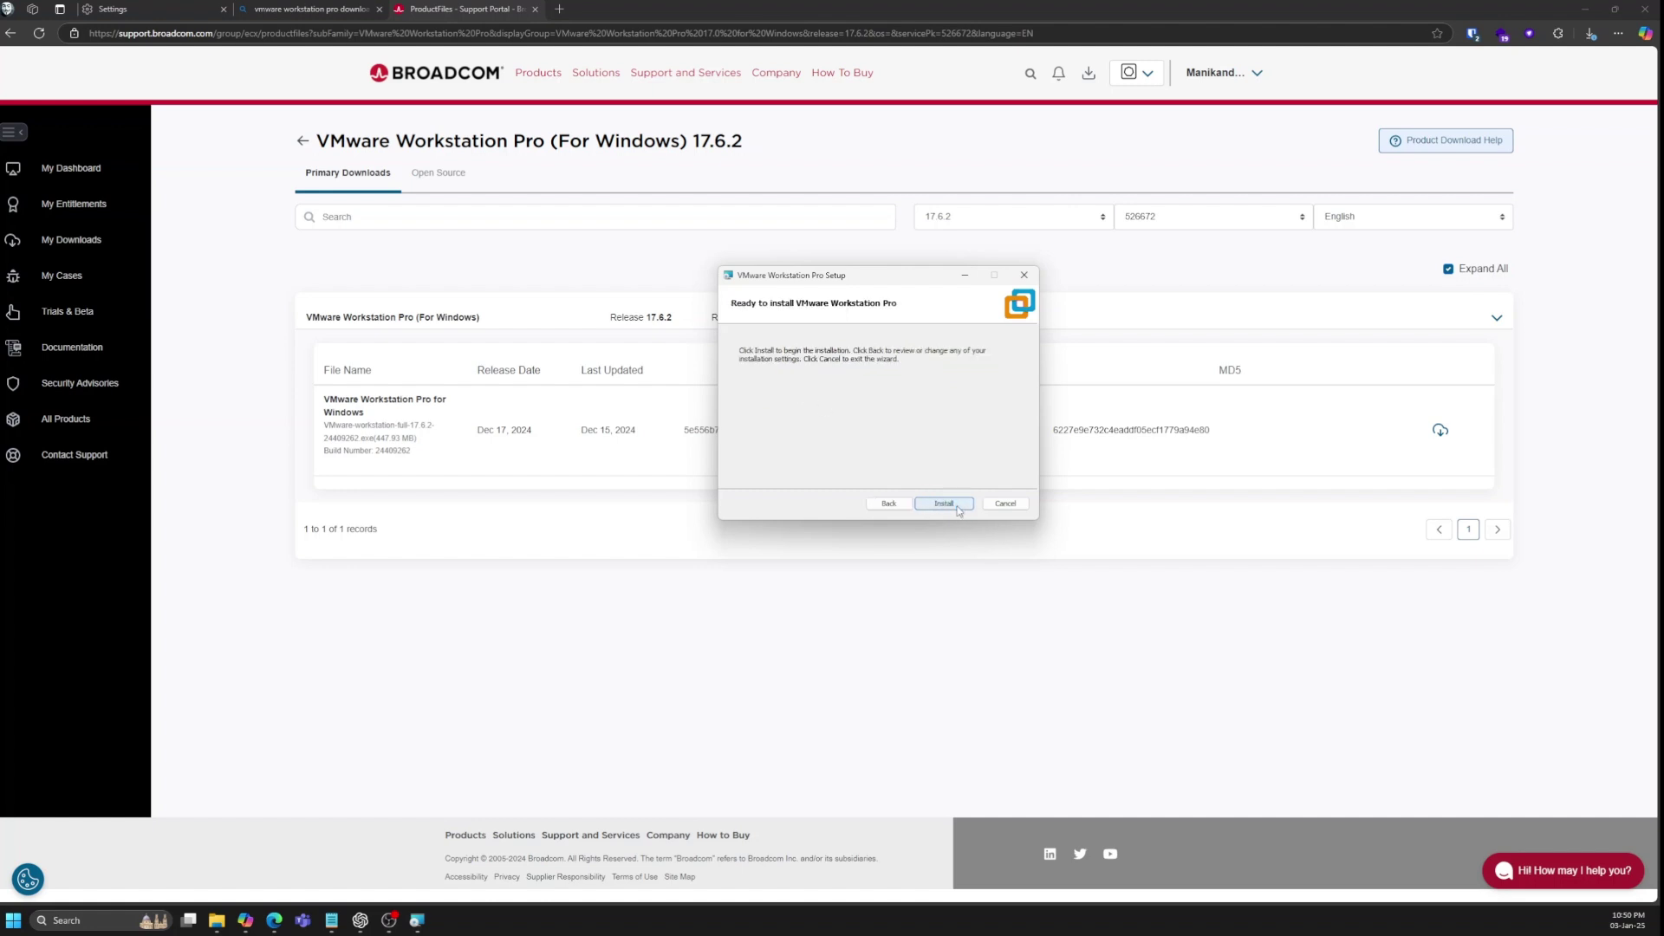
left_click(958, 507)
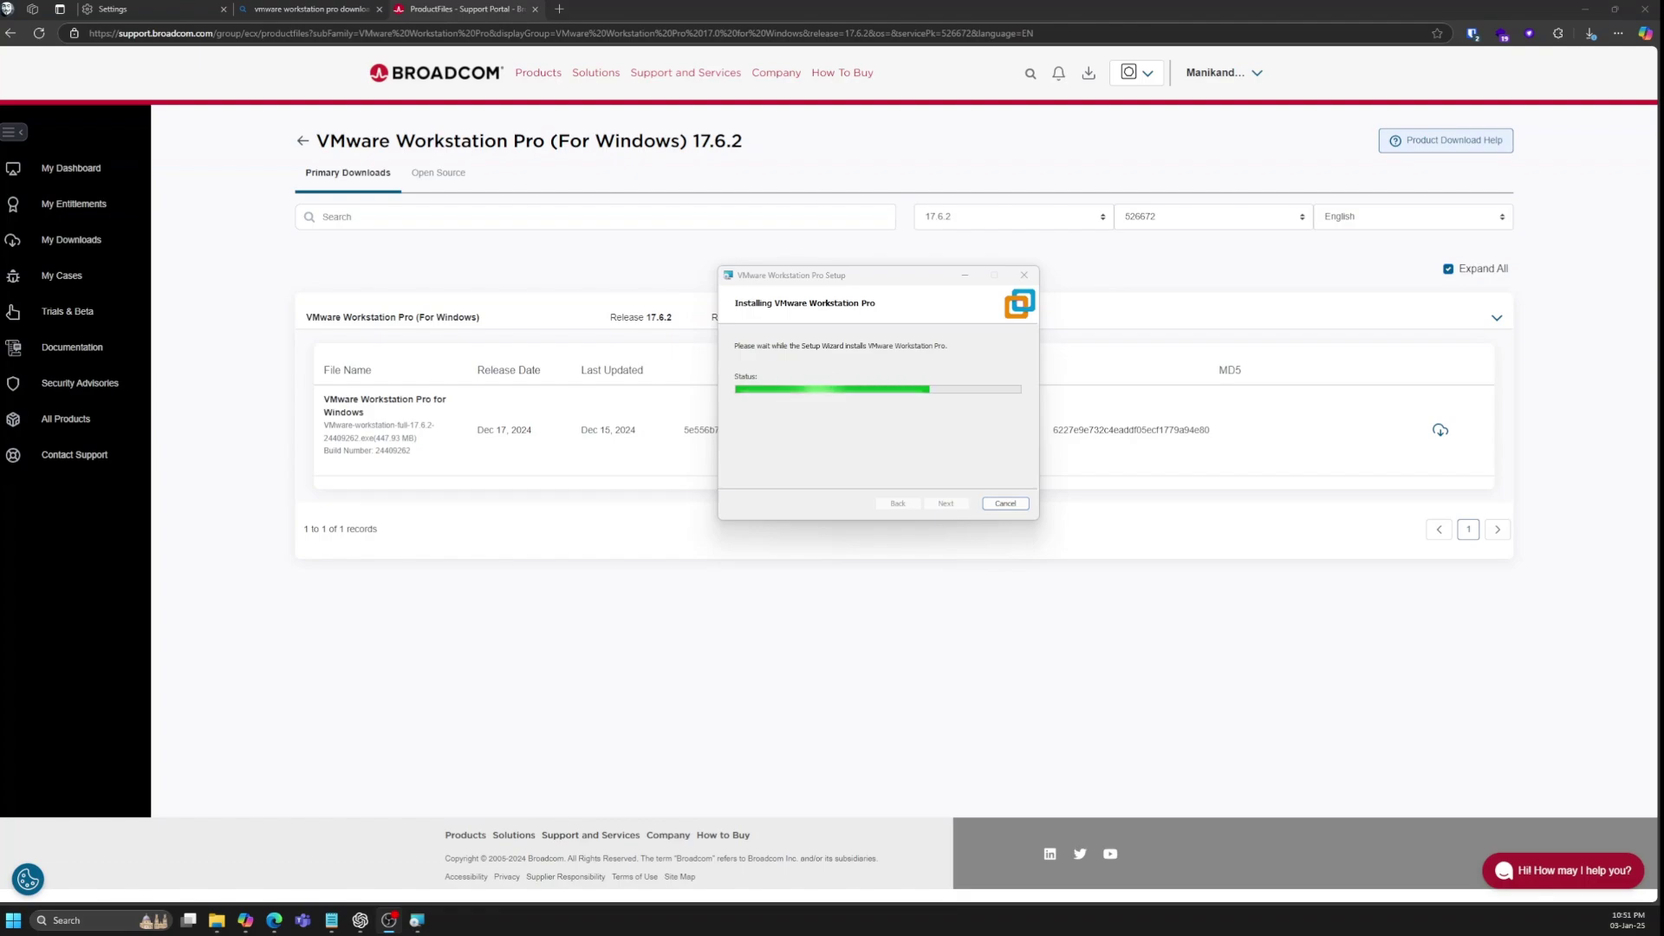
Close the Settings and web search tabs, and return to the browser with the Broadcom download page
left_click(224, 9)
left_click(1585, 9)
left_click(1270, 288)
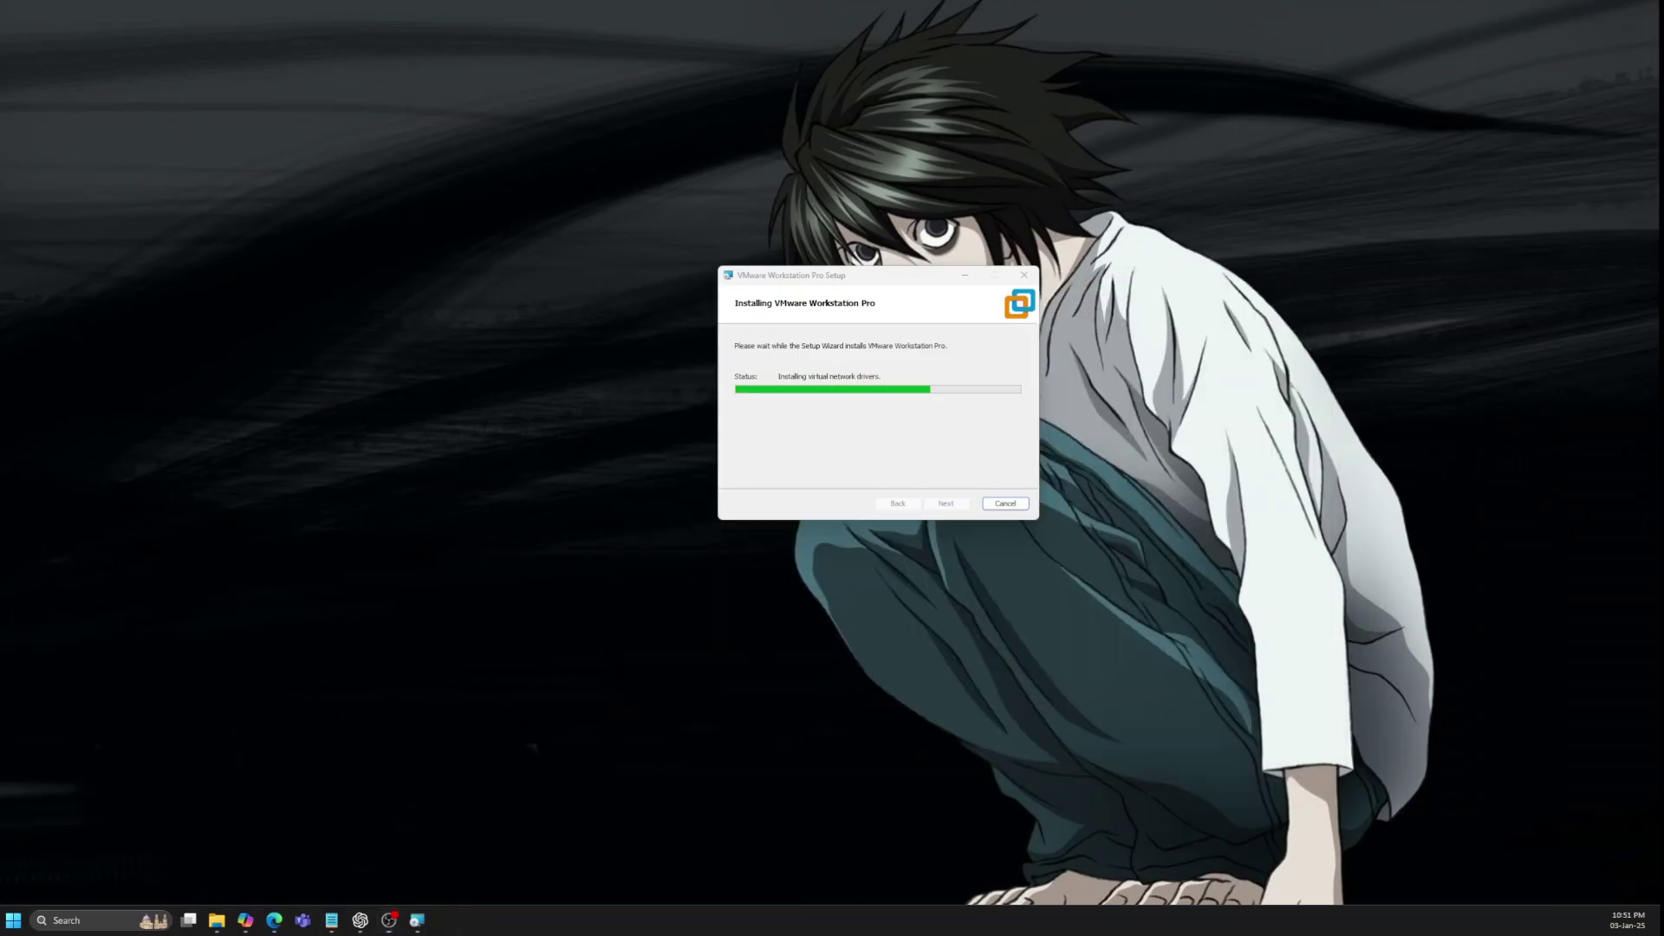
left_click(274, 920)
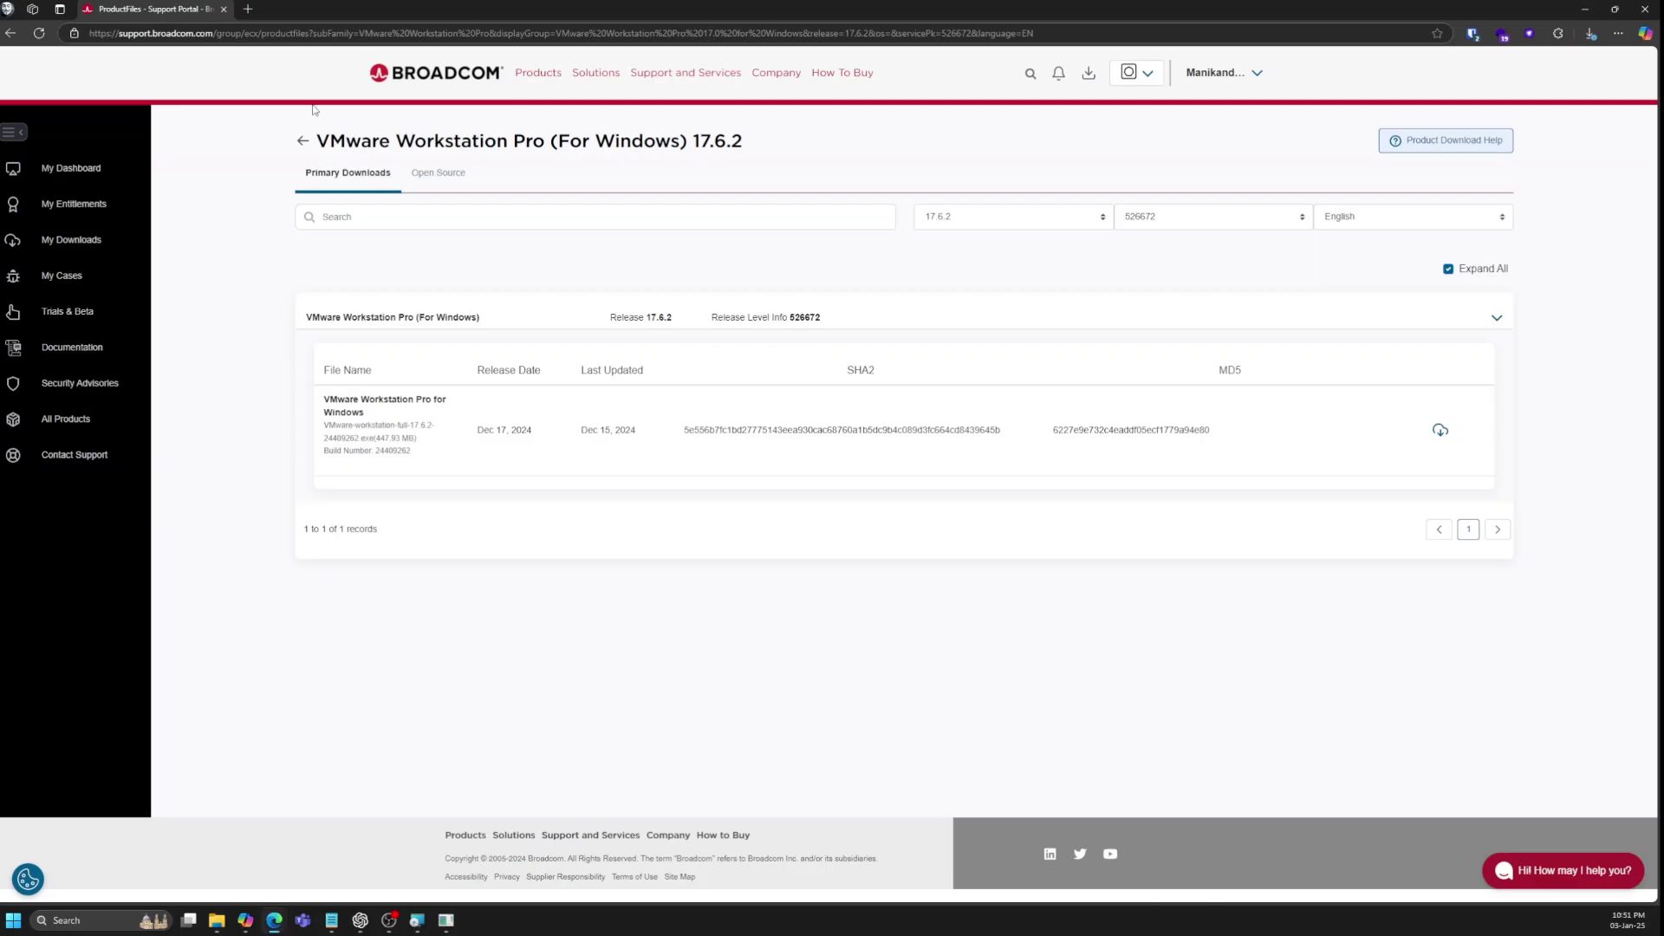
Search for "kali linux download" in a new tab and open the Virtual Machines platform on the Get Kali page
left_click(248, 9)
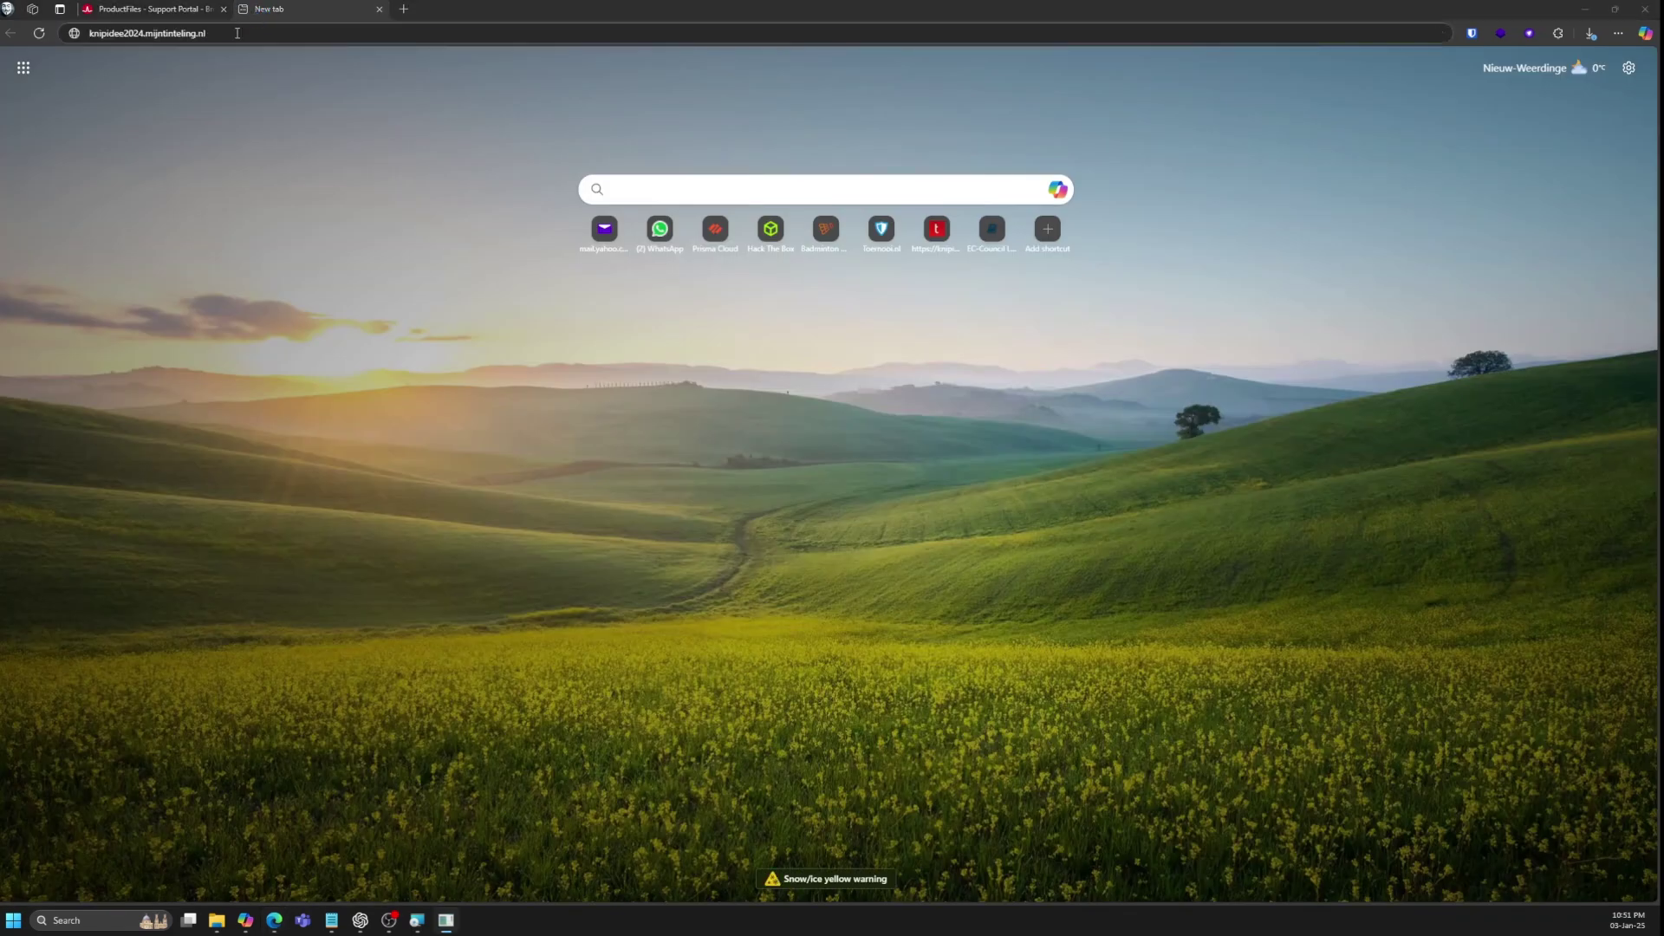
left_click(236, 33)
type("kali")
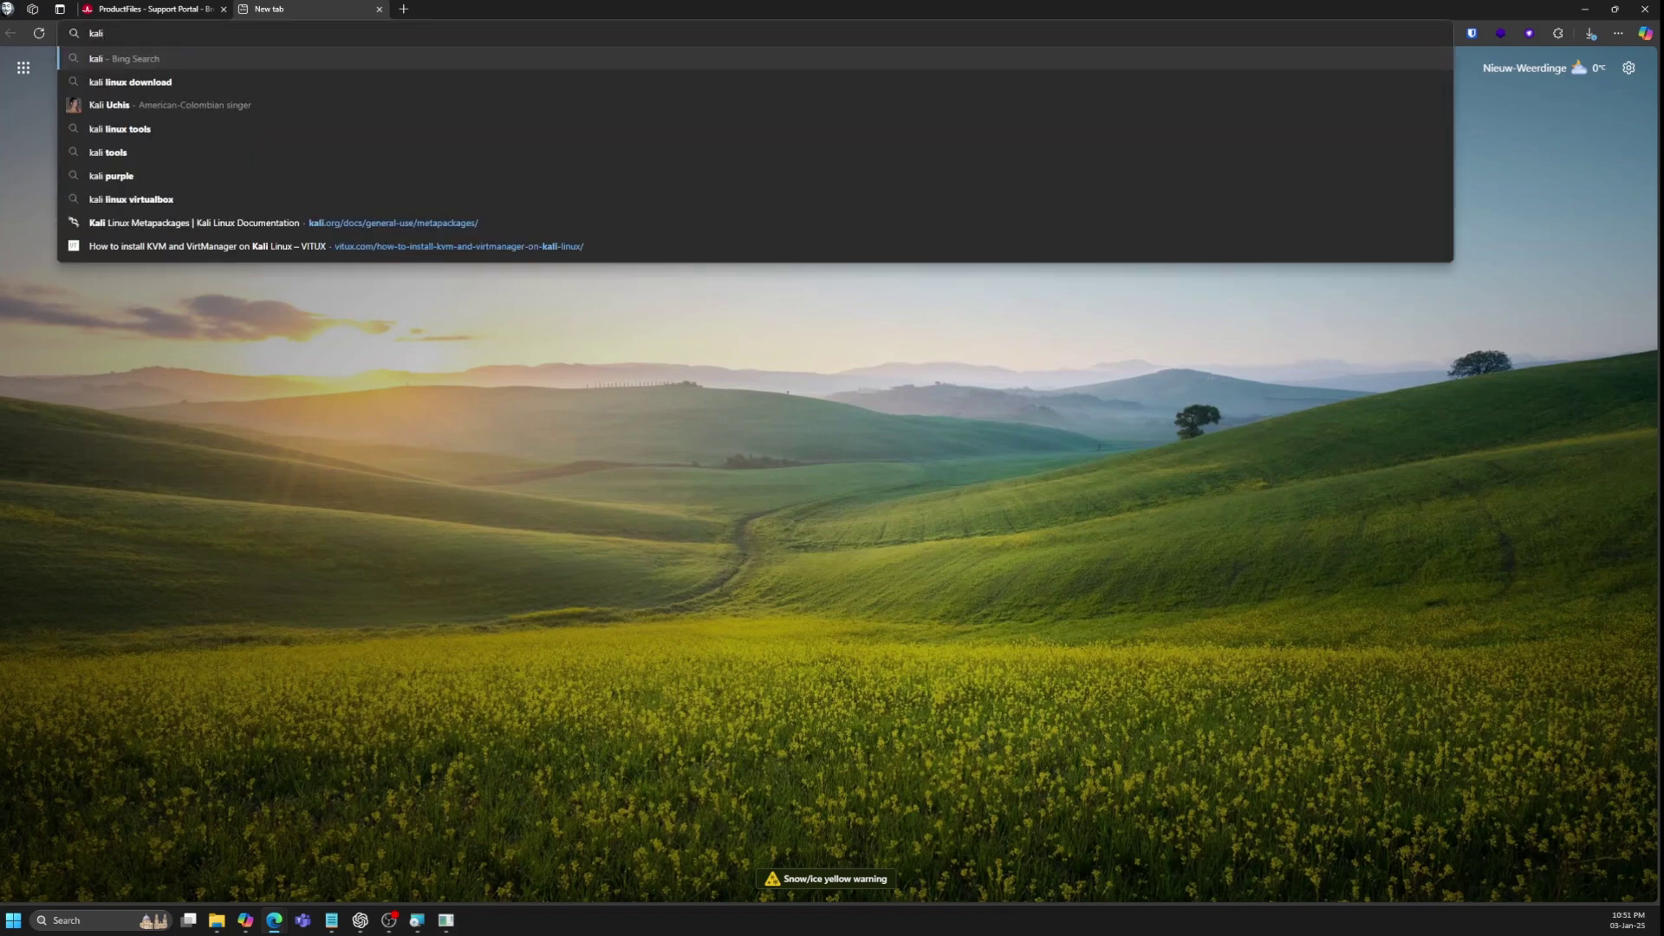
key("Down")
key("Return")
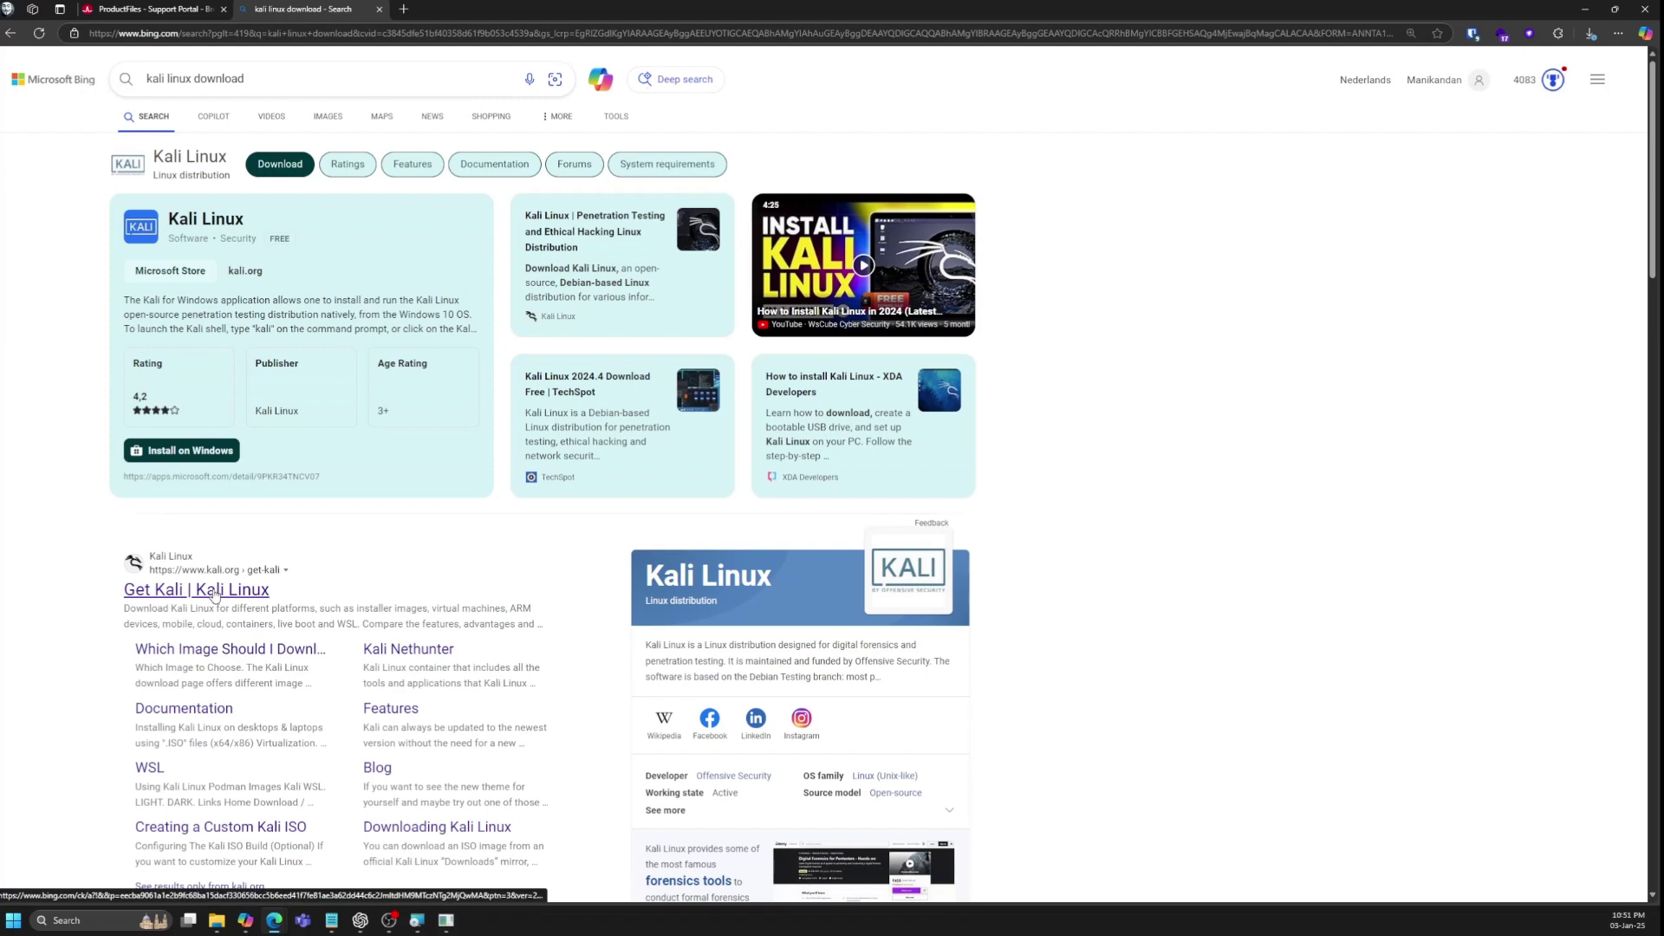
left_click(212, 592)
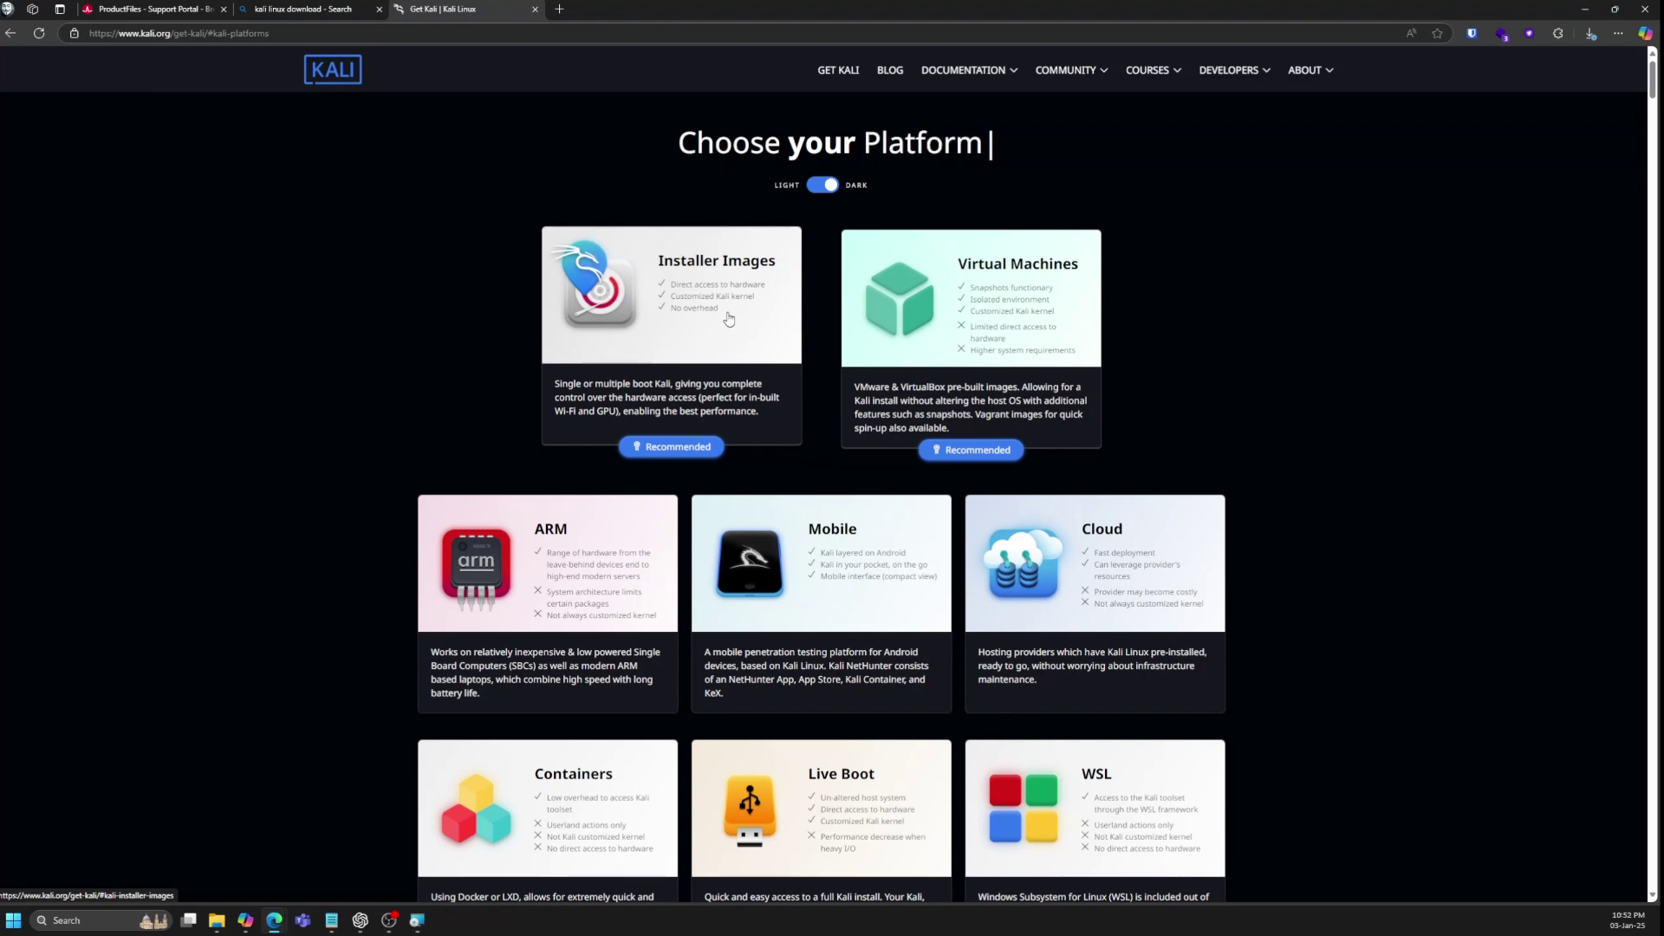
left_click(977, 328)
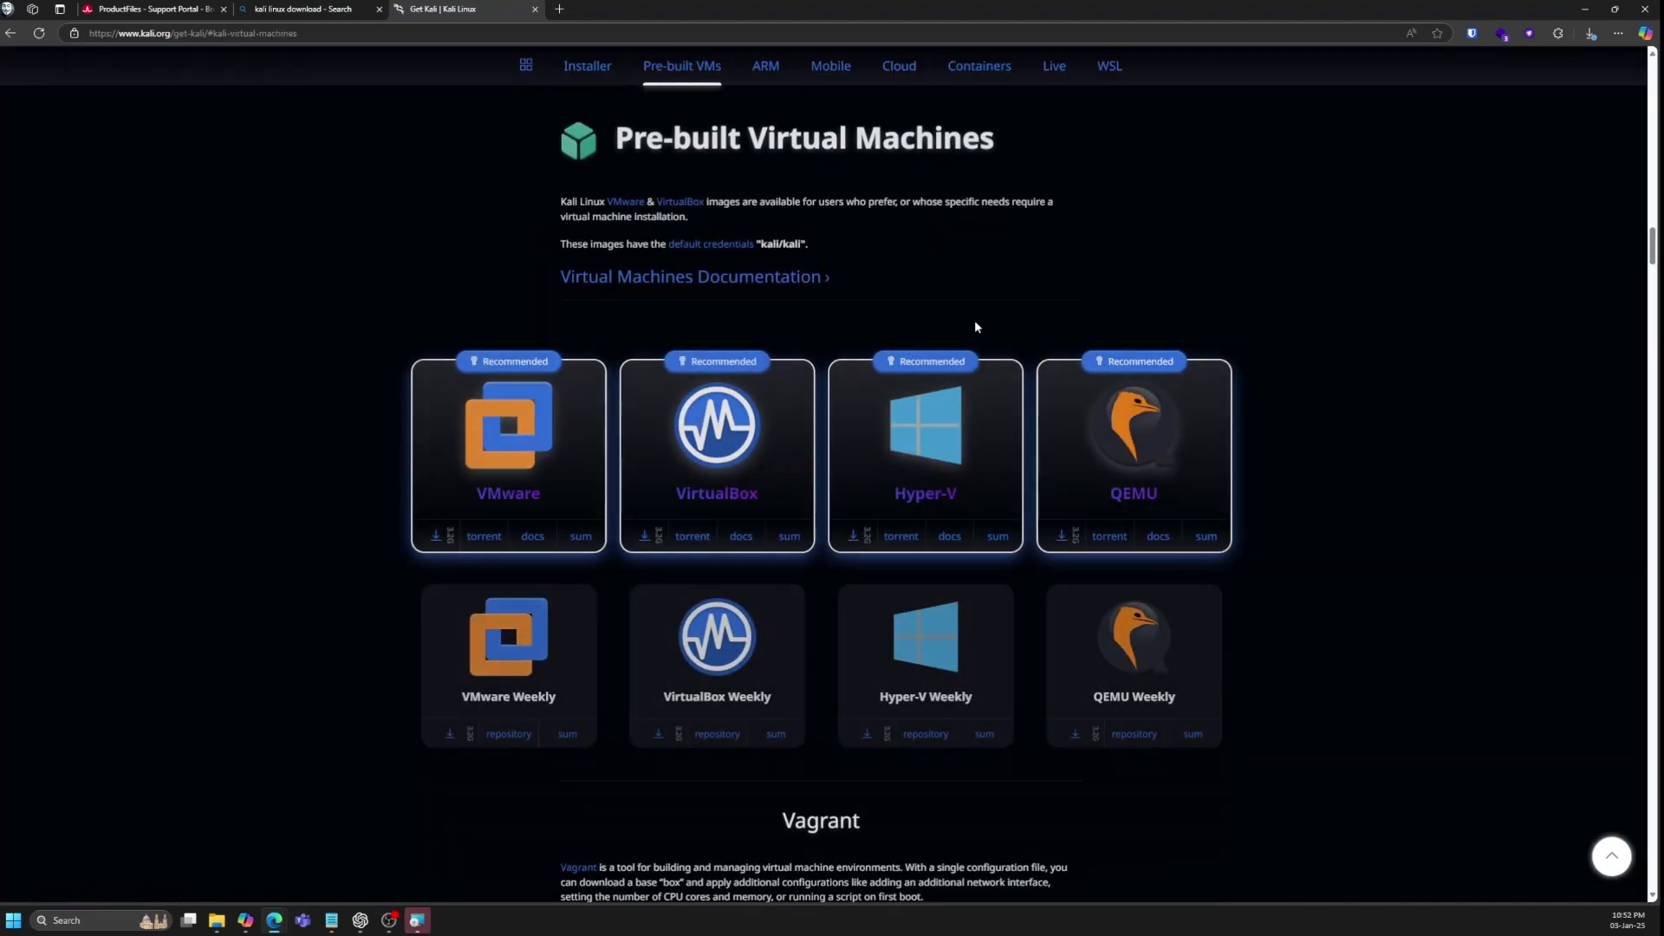
Download the recommended pre-built VMware image of Kali Linux, saving kali-linux-2024.4-vmware-amd64 to the Downloads folder
left_click(512, 434)
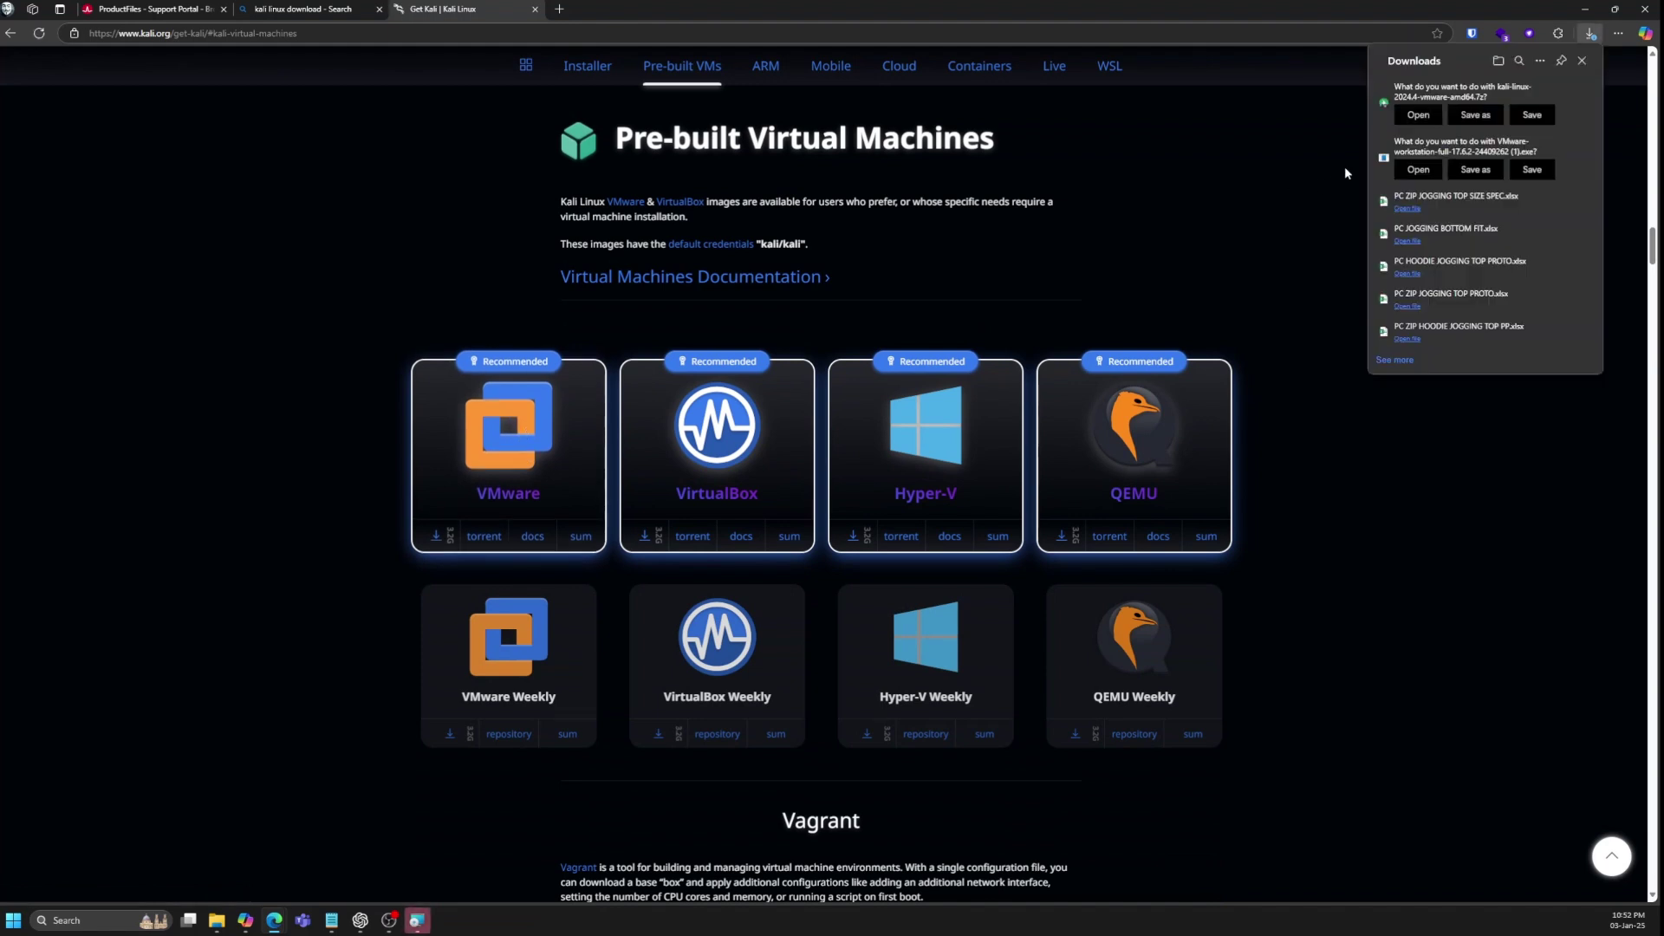
left_click(1475, 115)
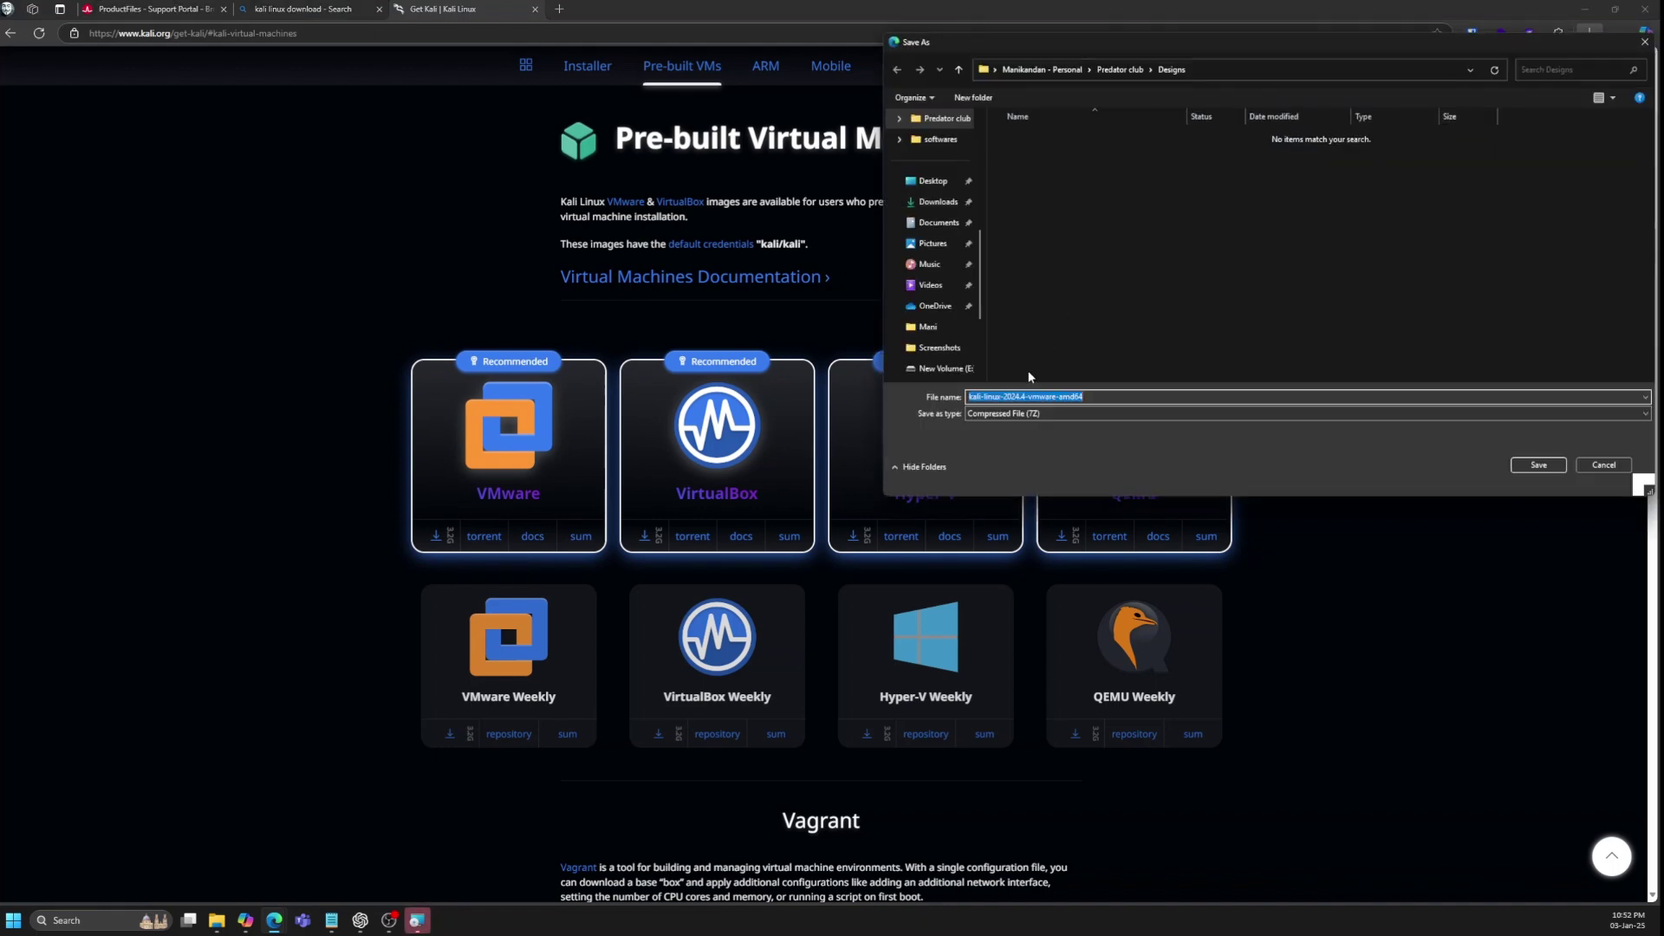
left_click(938, 202)
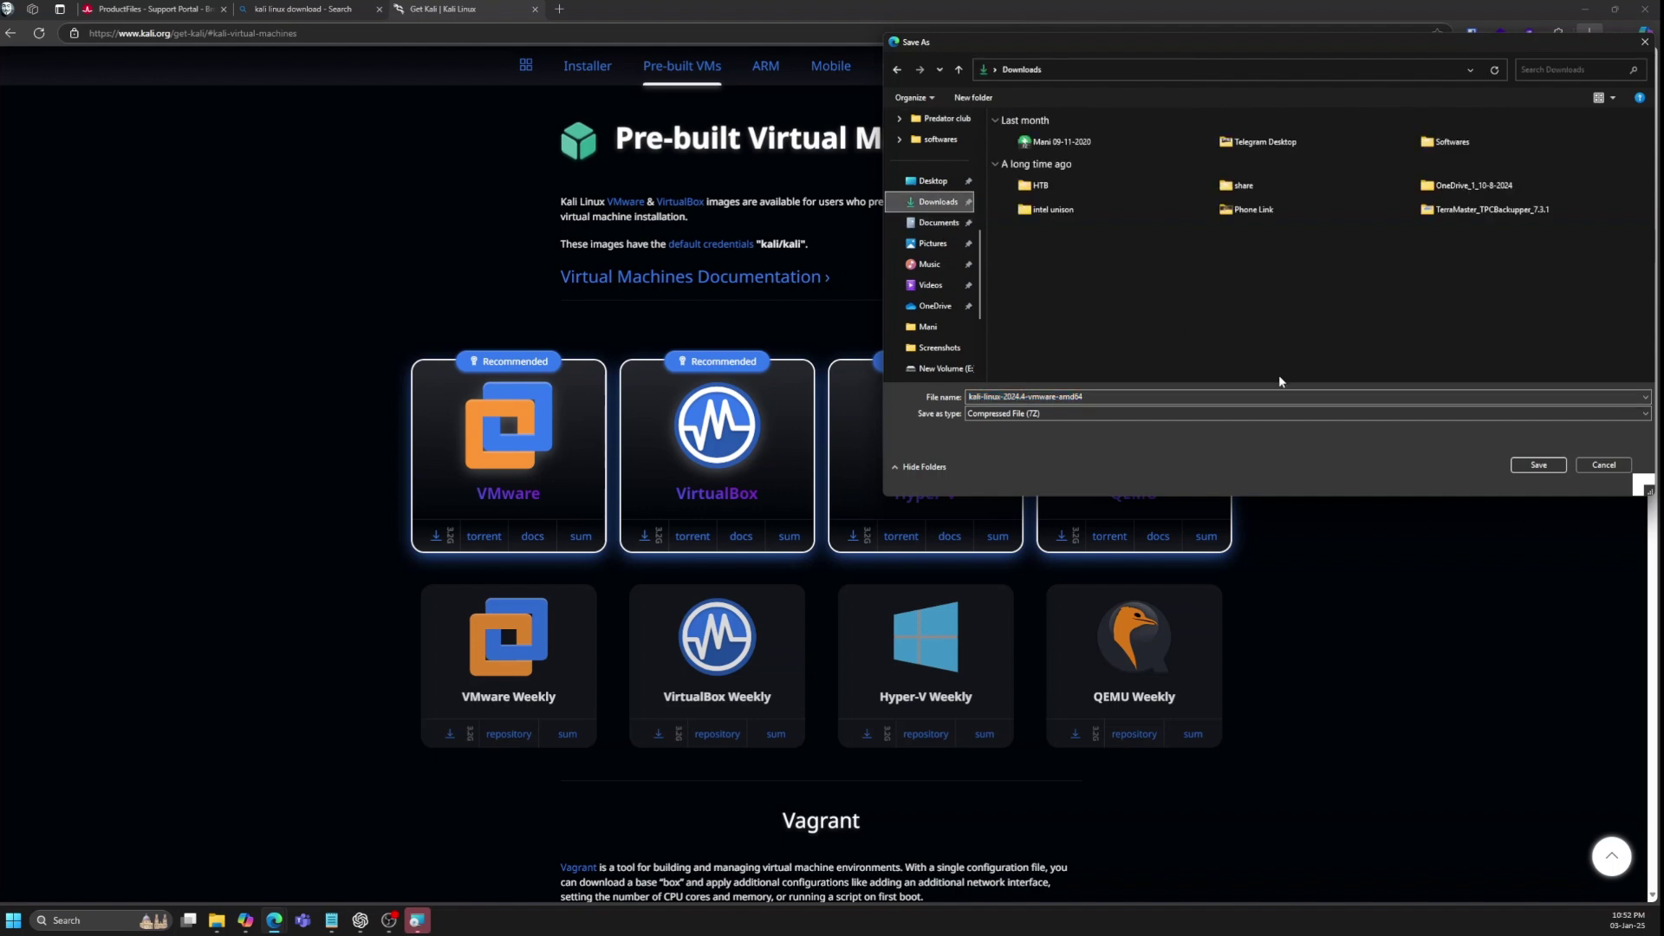
left_click(1530, 466)
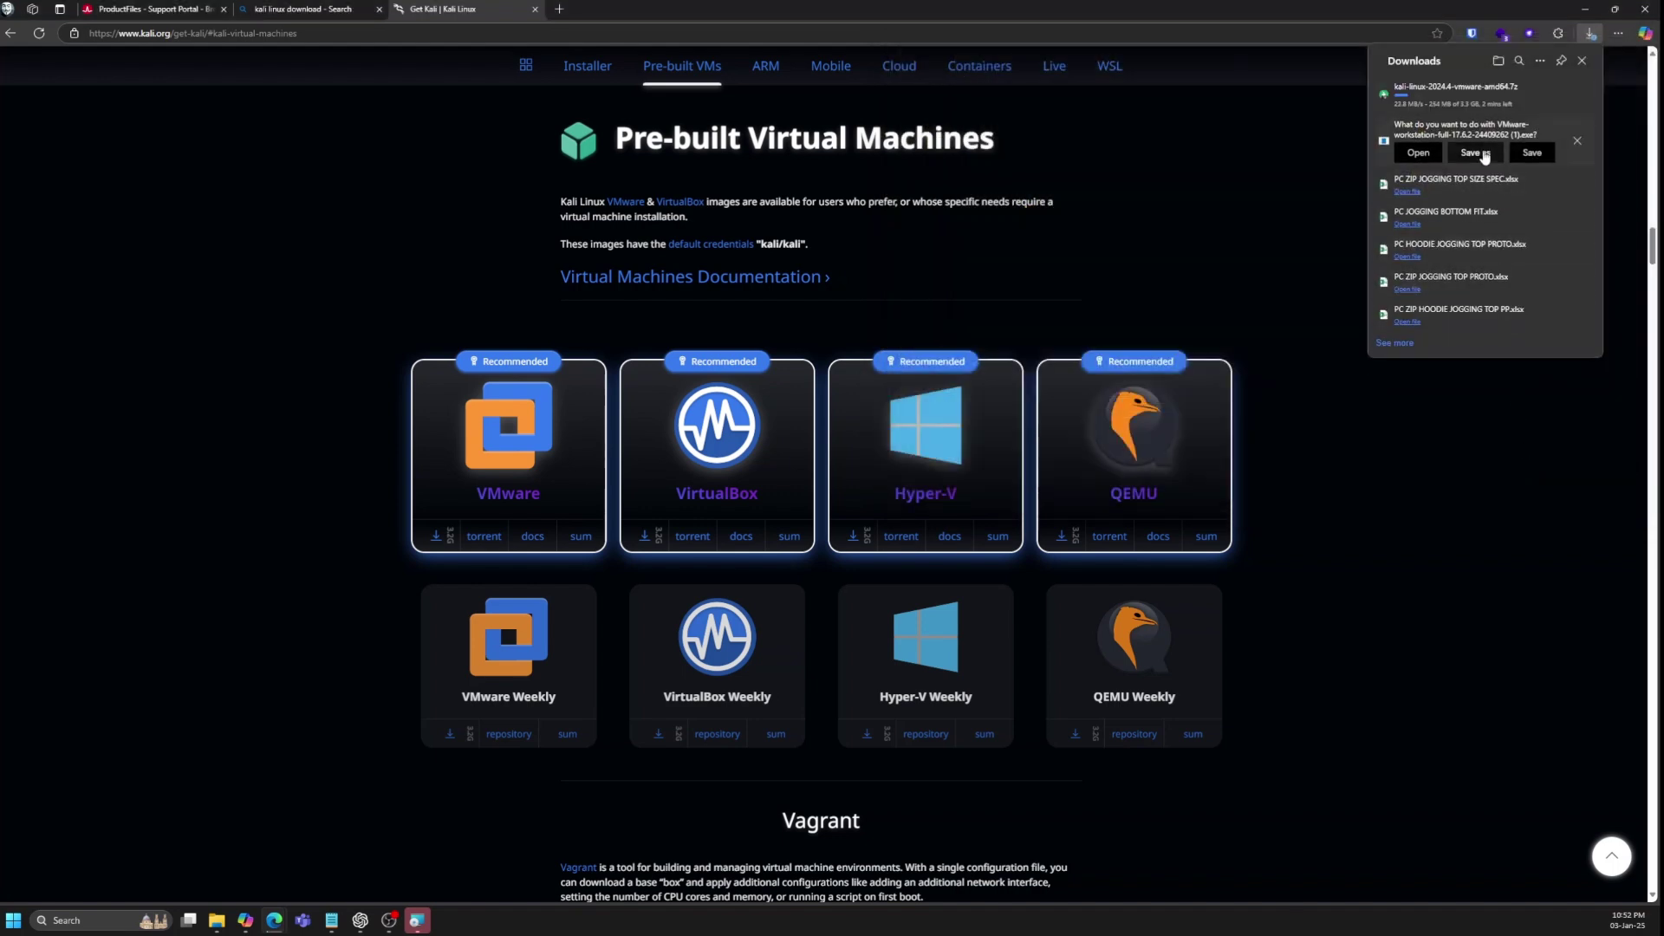
Dismiss the pending duplicate VMware Workstation installer download, close the downloads list and minimise the browser
left_click(1574, 141)
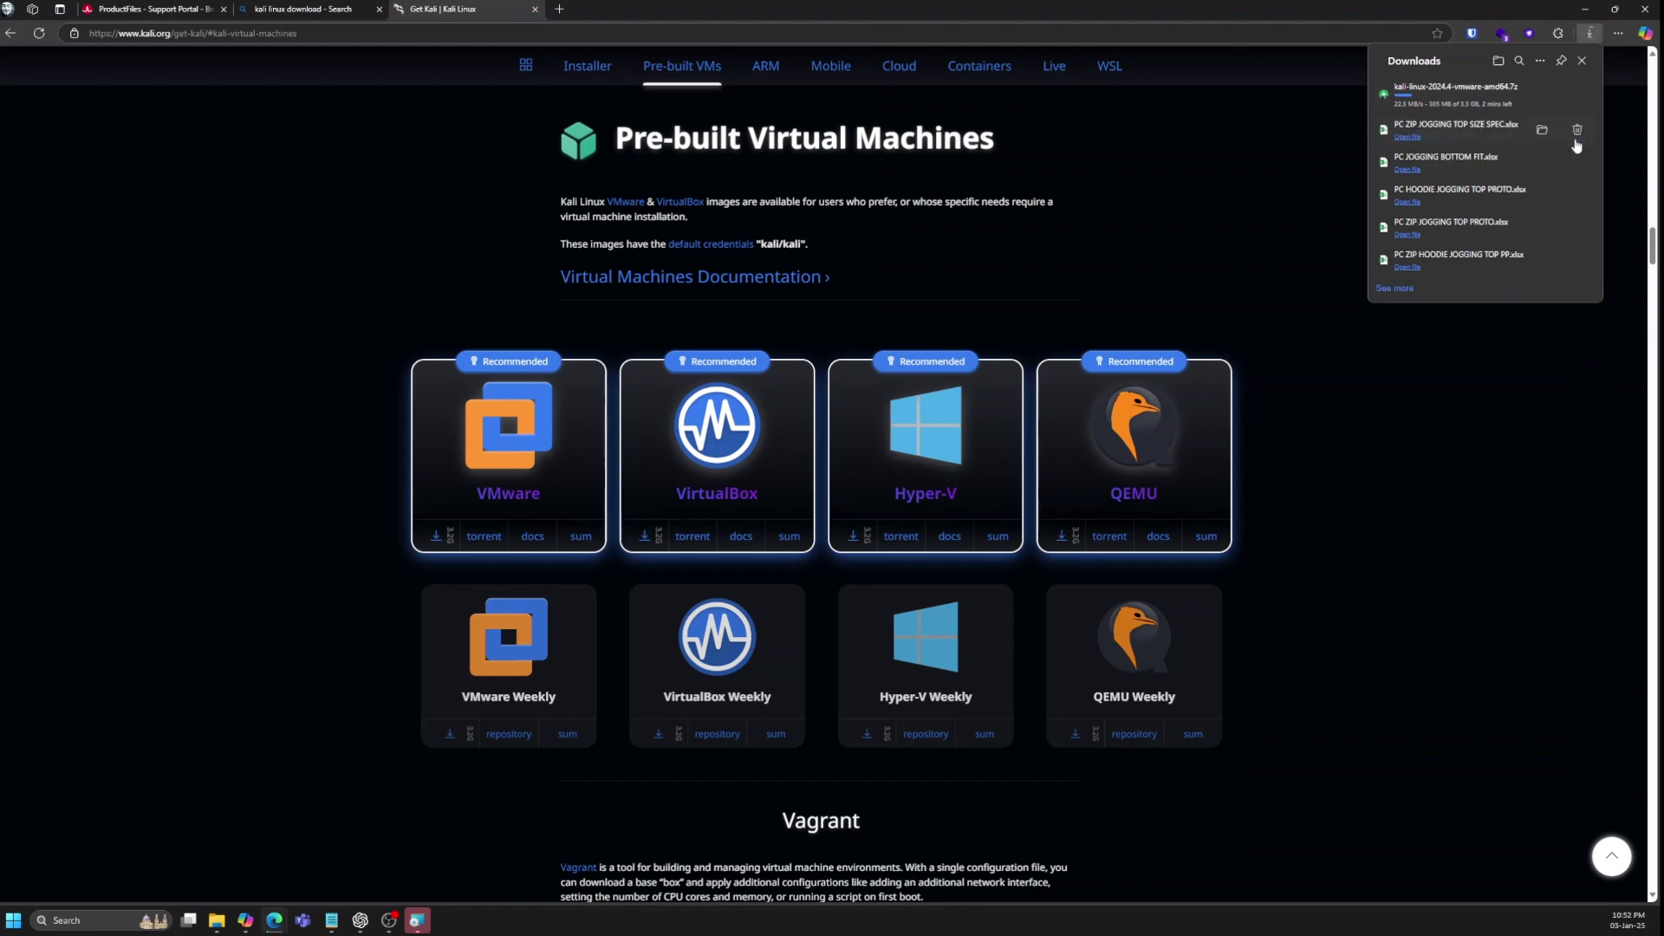
left_click(1205, 168)
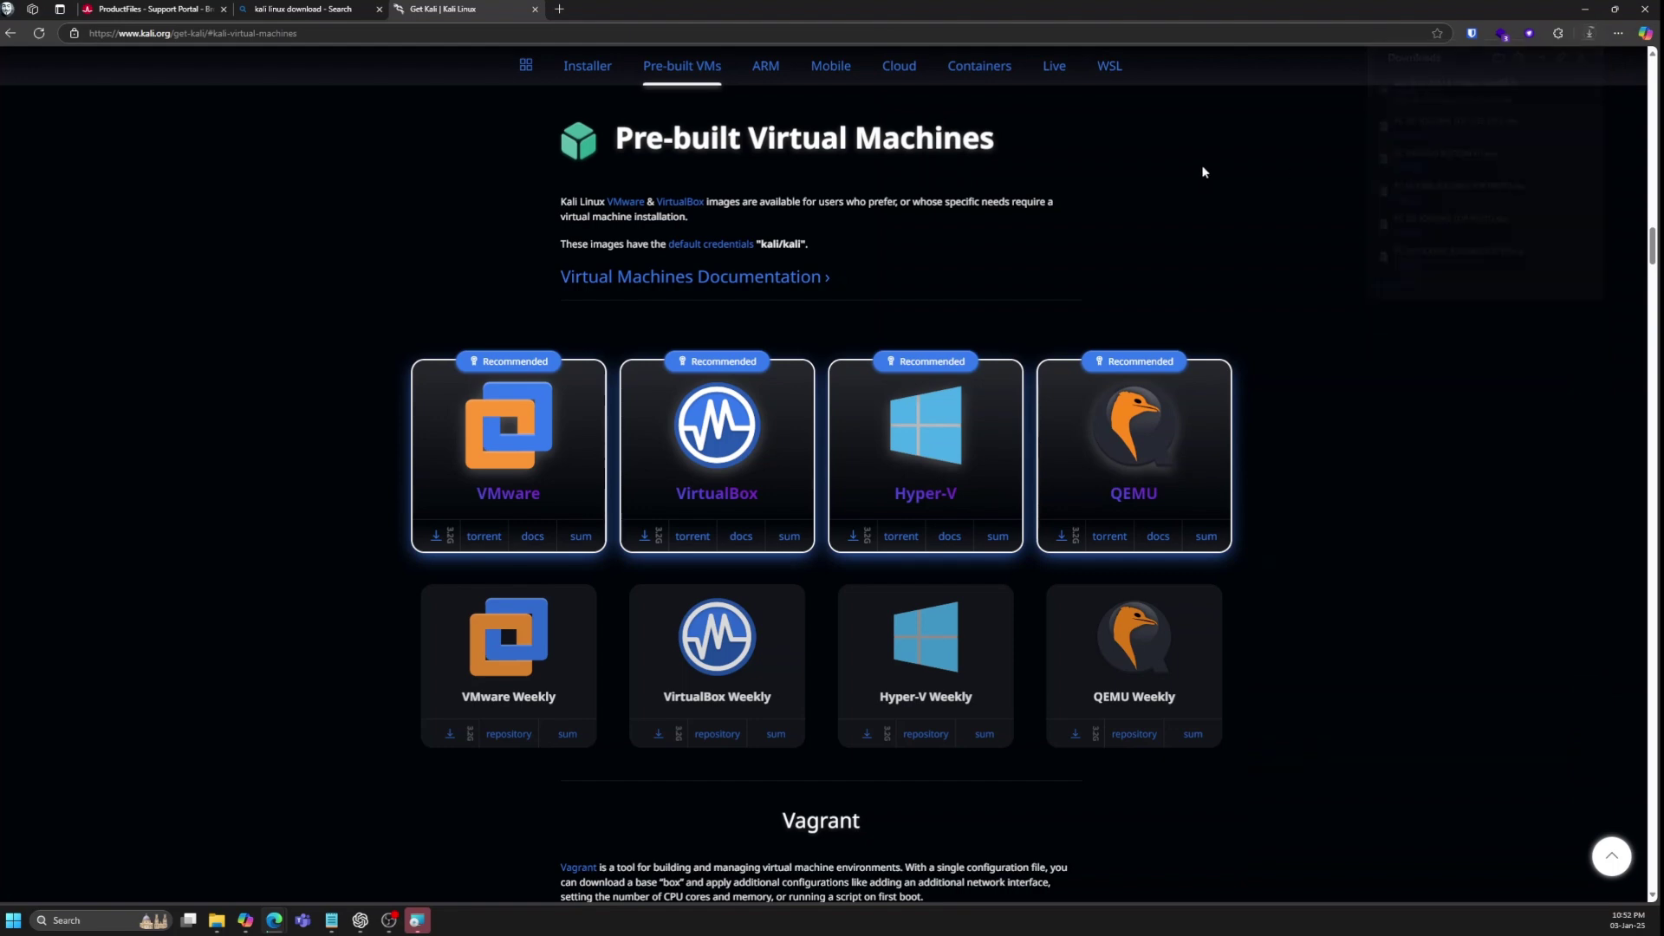
left_click(1584, 9)
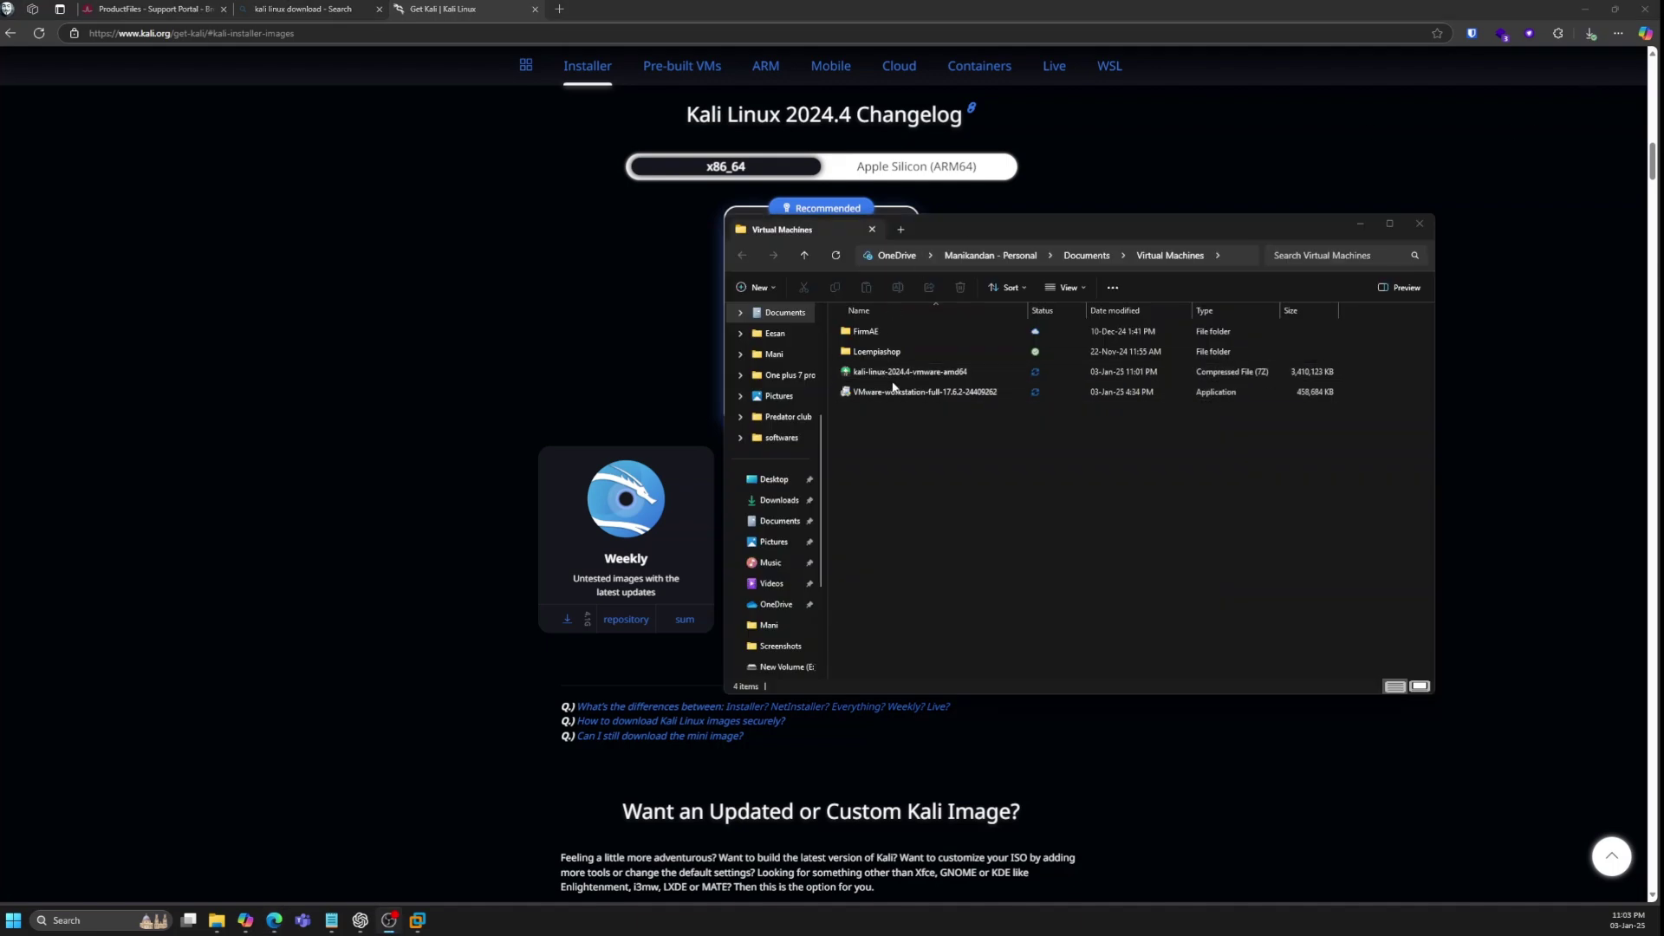
Extract the kali-linux-2024.4-vmware-amd64 archive with Bandizip into a folder of the same name and close the extraction window
left_click(894, 378)
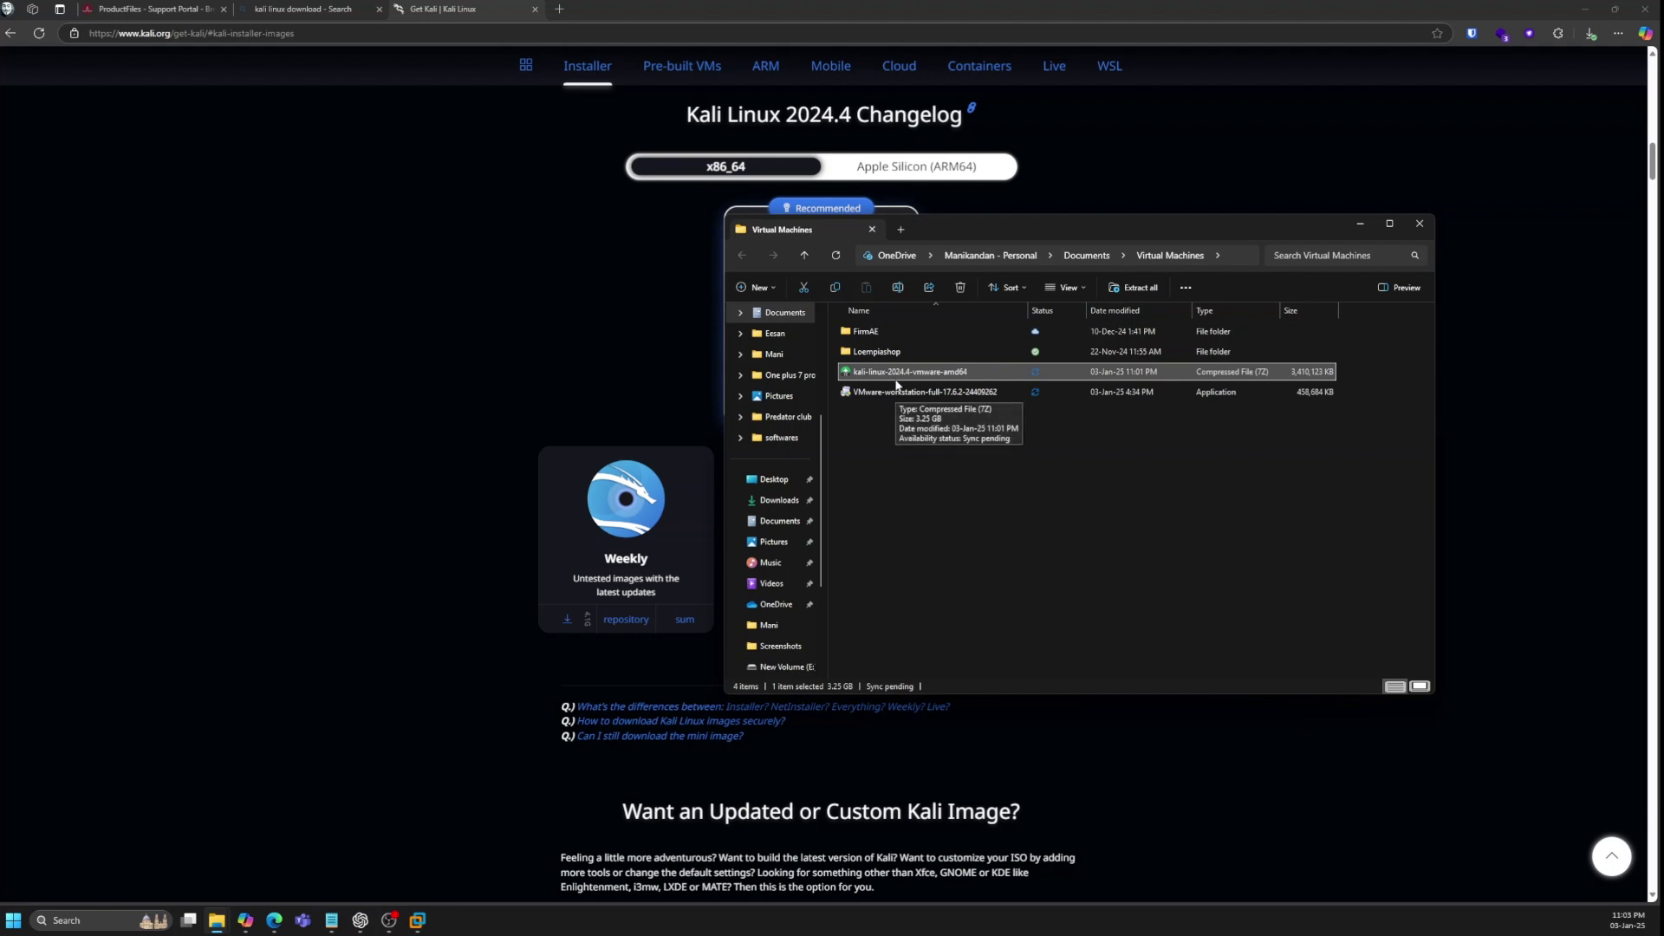
right_click(972, 377)
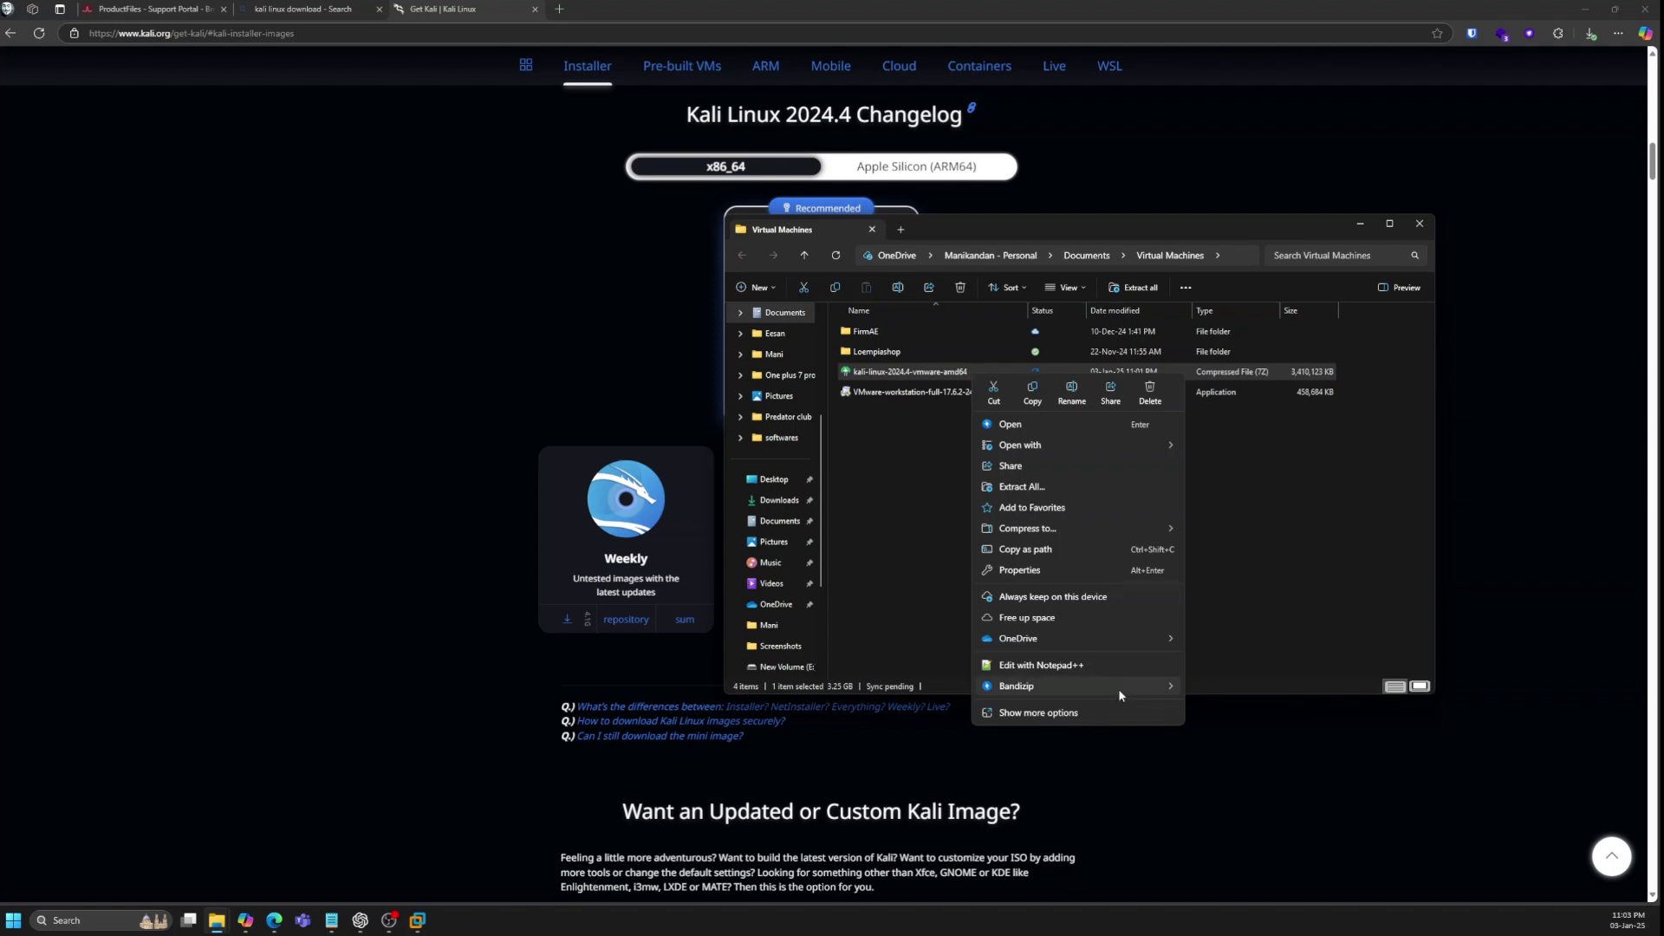
mouse_move(1118, 688)
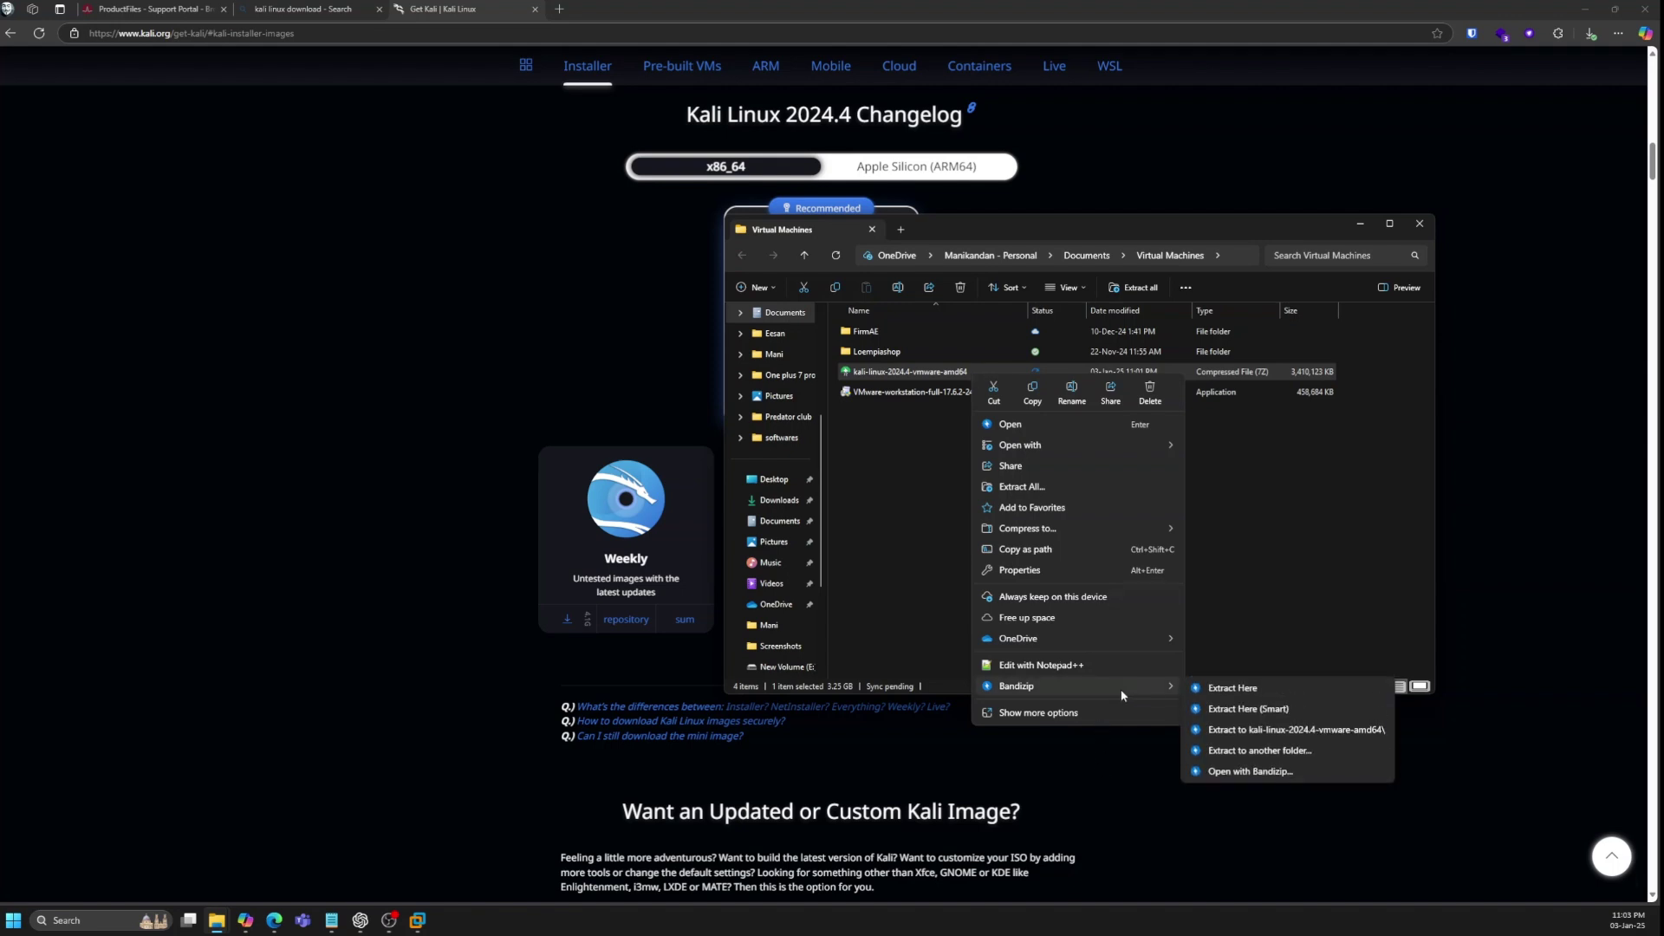
left_click(1255, 731)
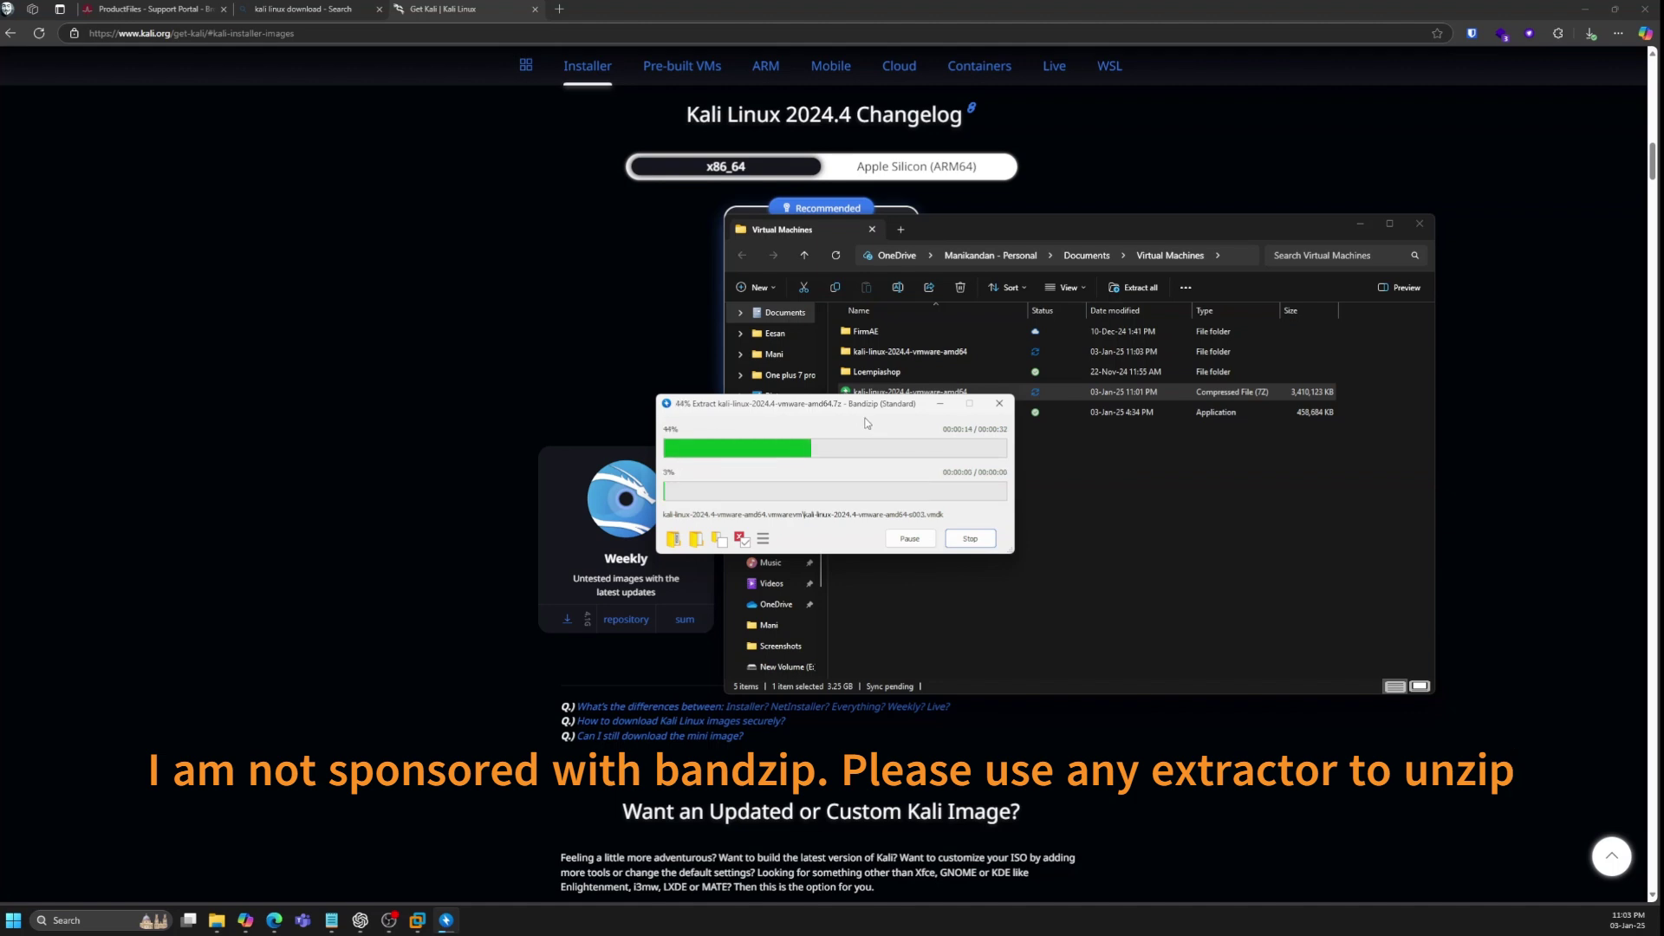
mouse_move(856, 406)
left_mouse_down()
mouse_move(1090, 199)
mouse_move(1261, 150)
left_mouse_up()
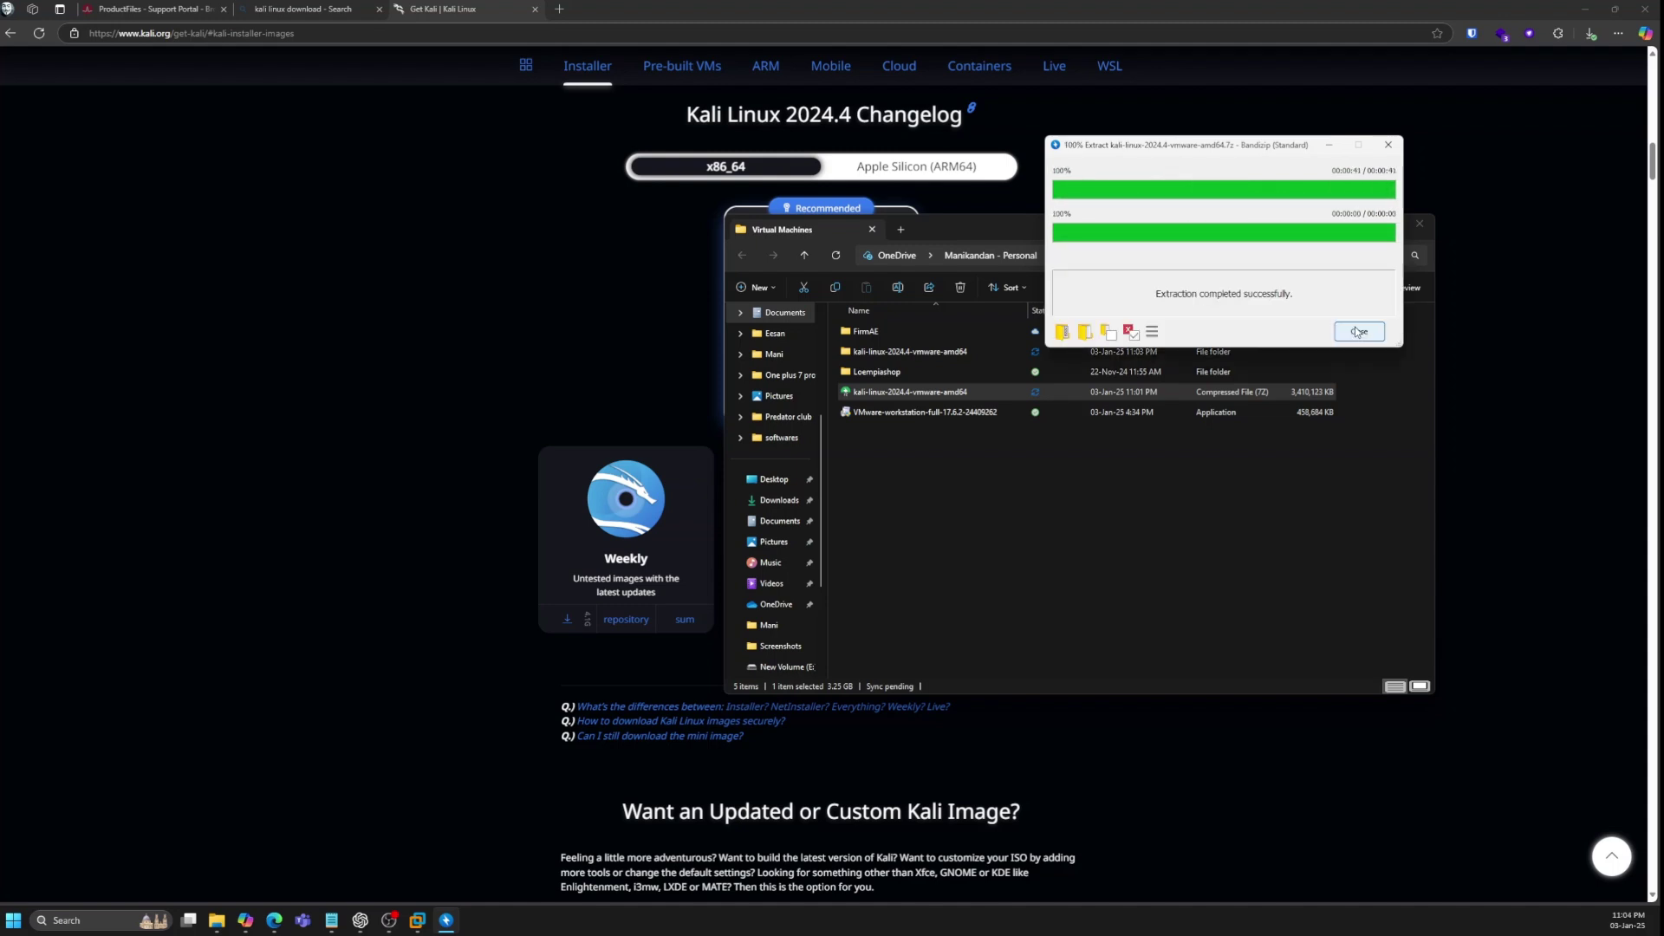
left_click(1358, 332)
Rename the extracted kali-linux-2024.4-vmware-amd64 folder as Kali Linux
left_click(973, 353)
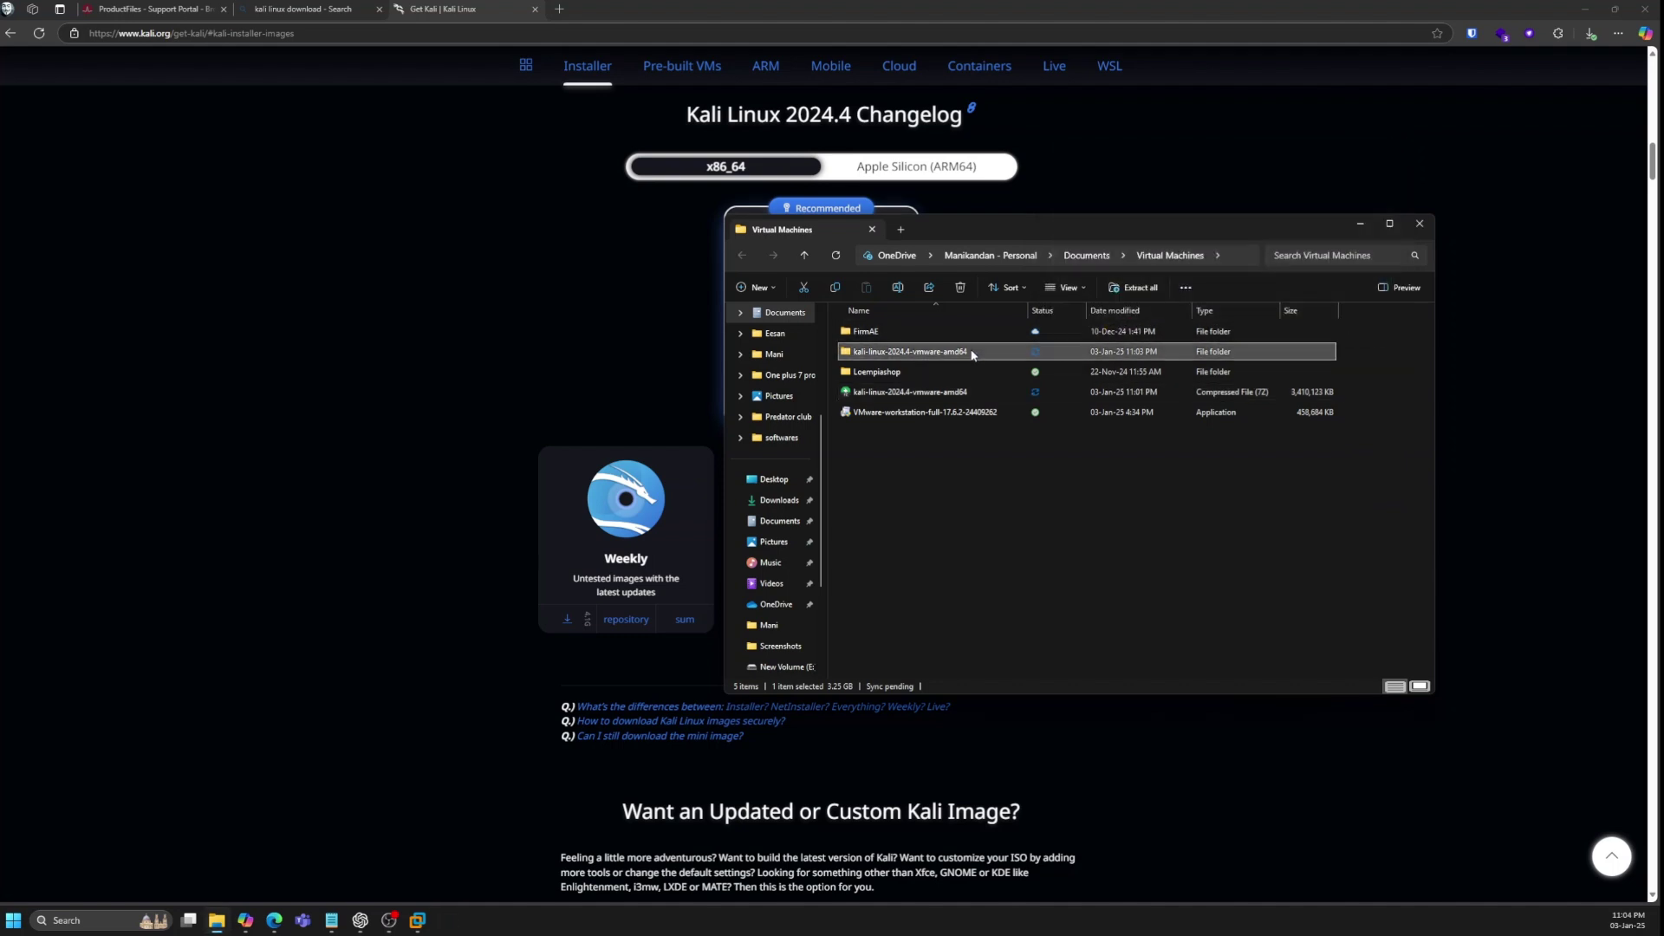
left_click(973, 353)
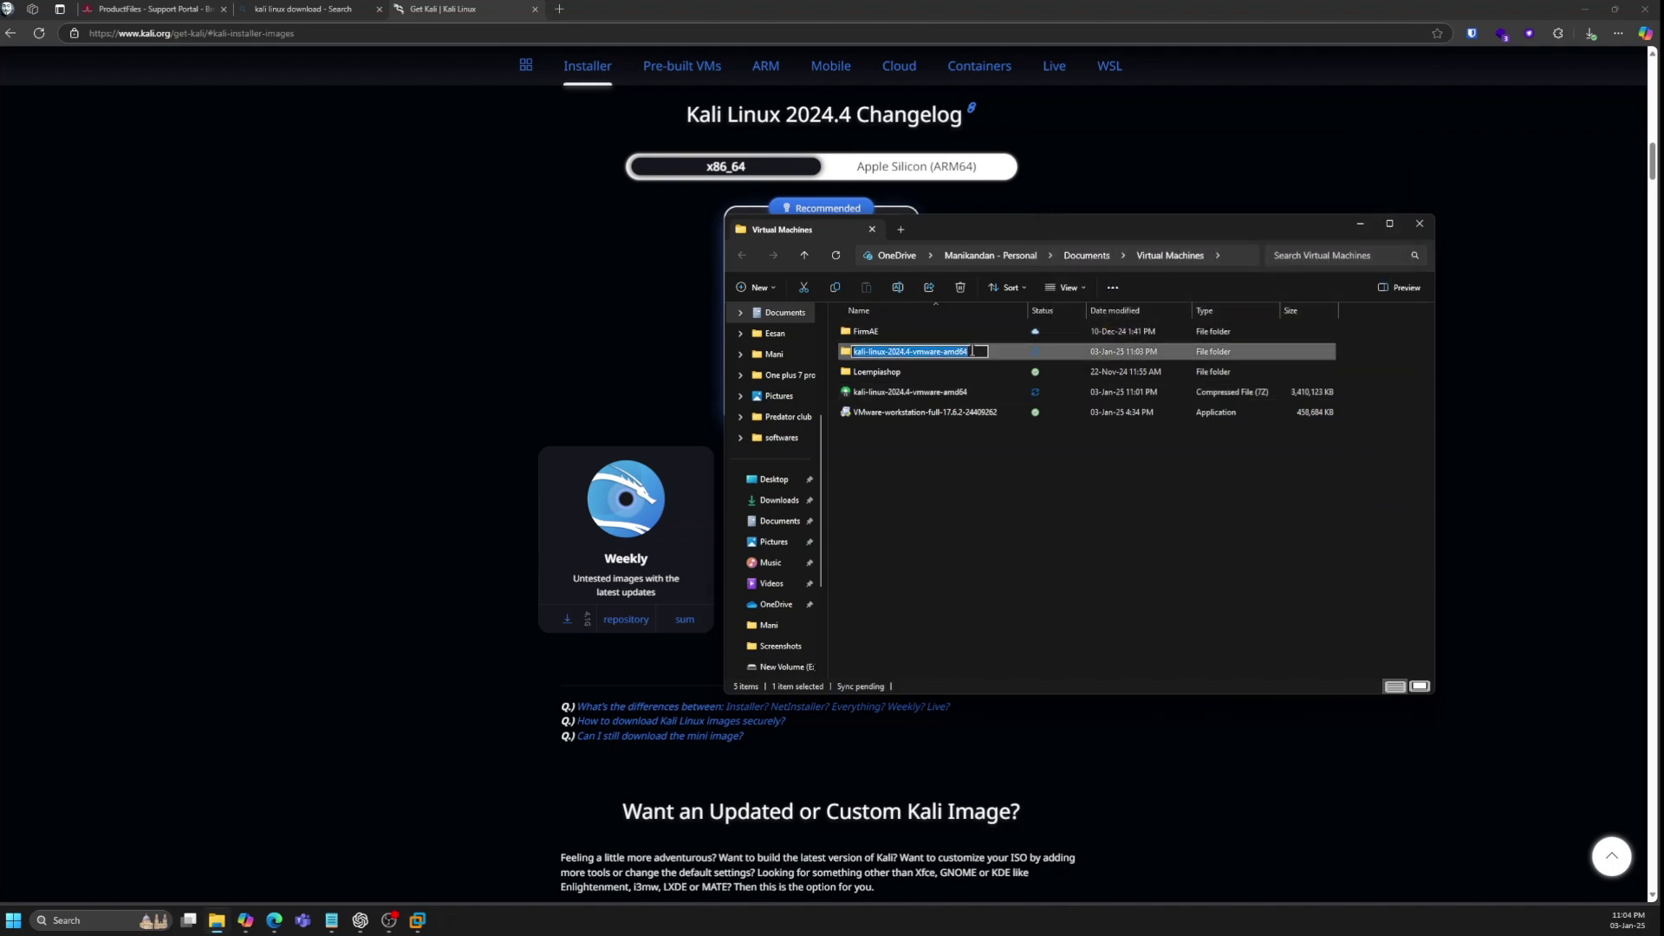
type("Kali Lin")
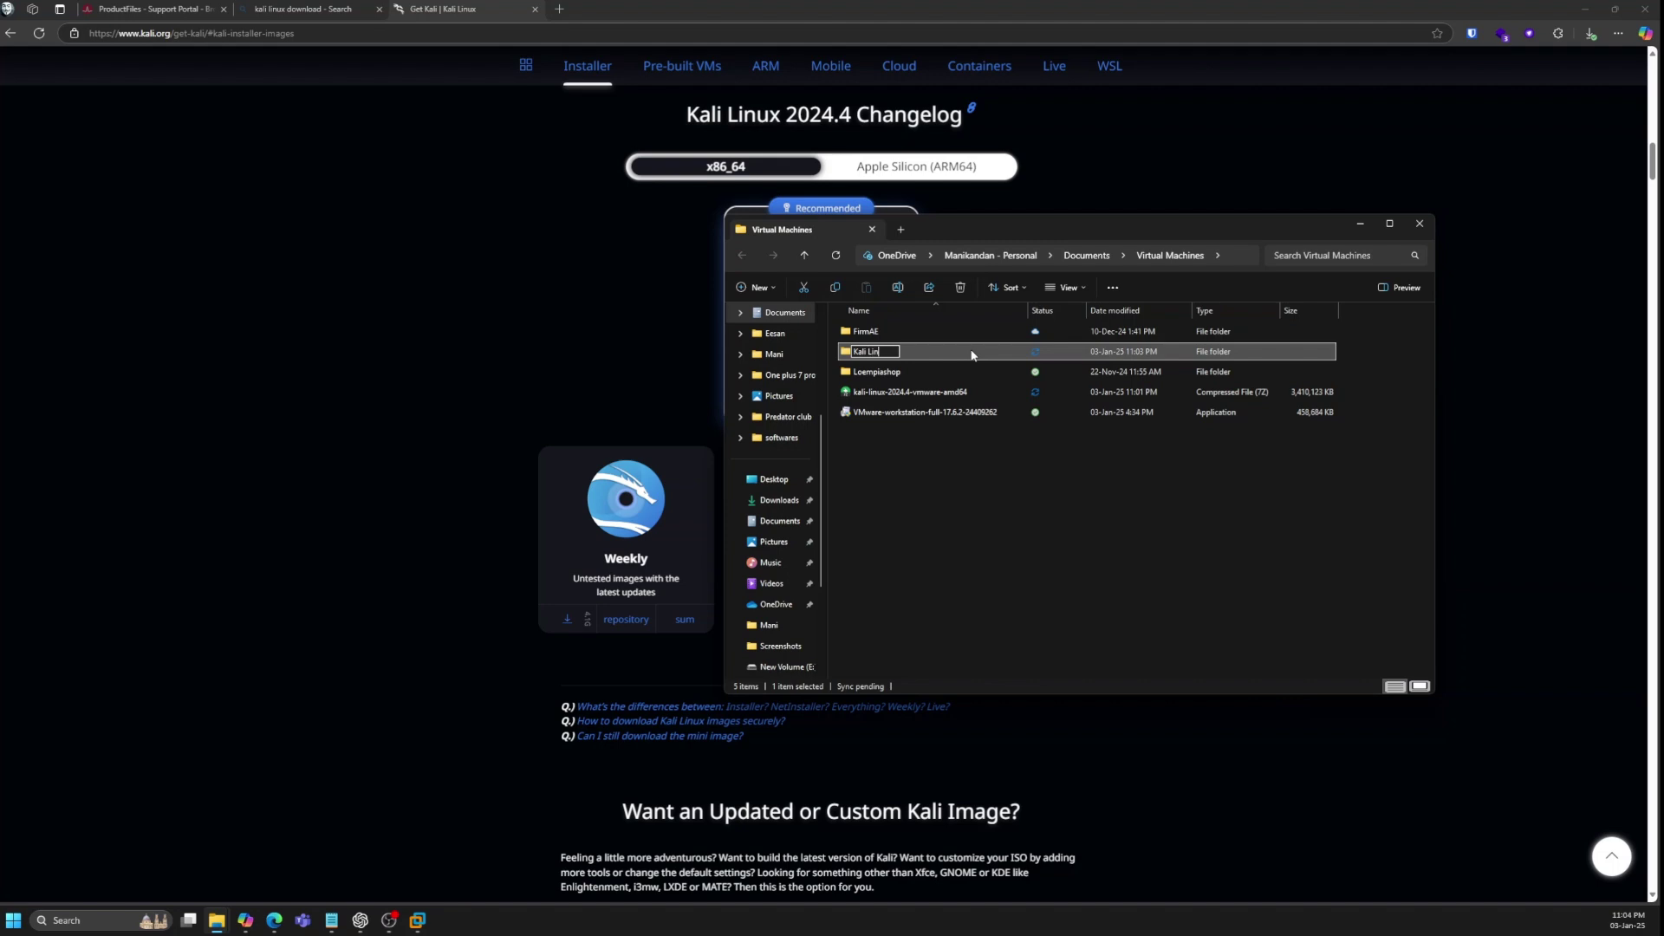
type("ux")
key("Return")
Switch to VMware Workstation and open the kali-linux-2024.4-vmware-amd64 virtual machine from the Kali Linux folder in Documents > Virtual Machines
left_click(418, 920)
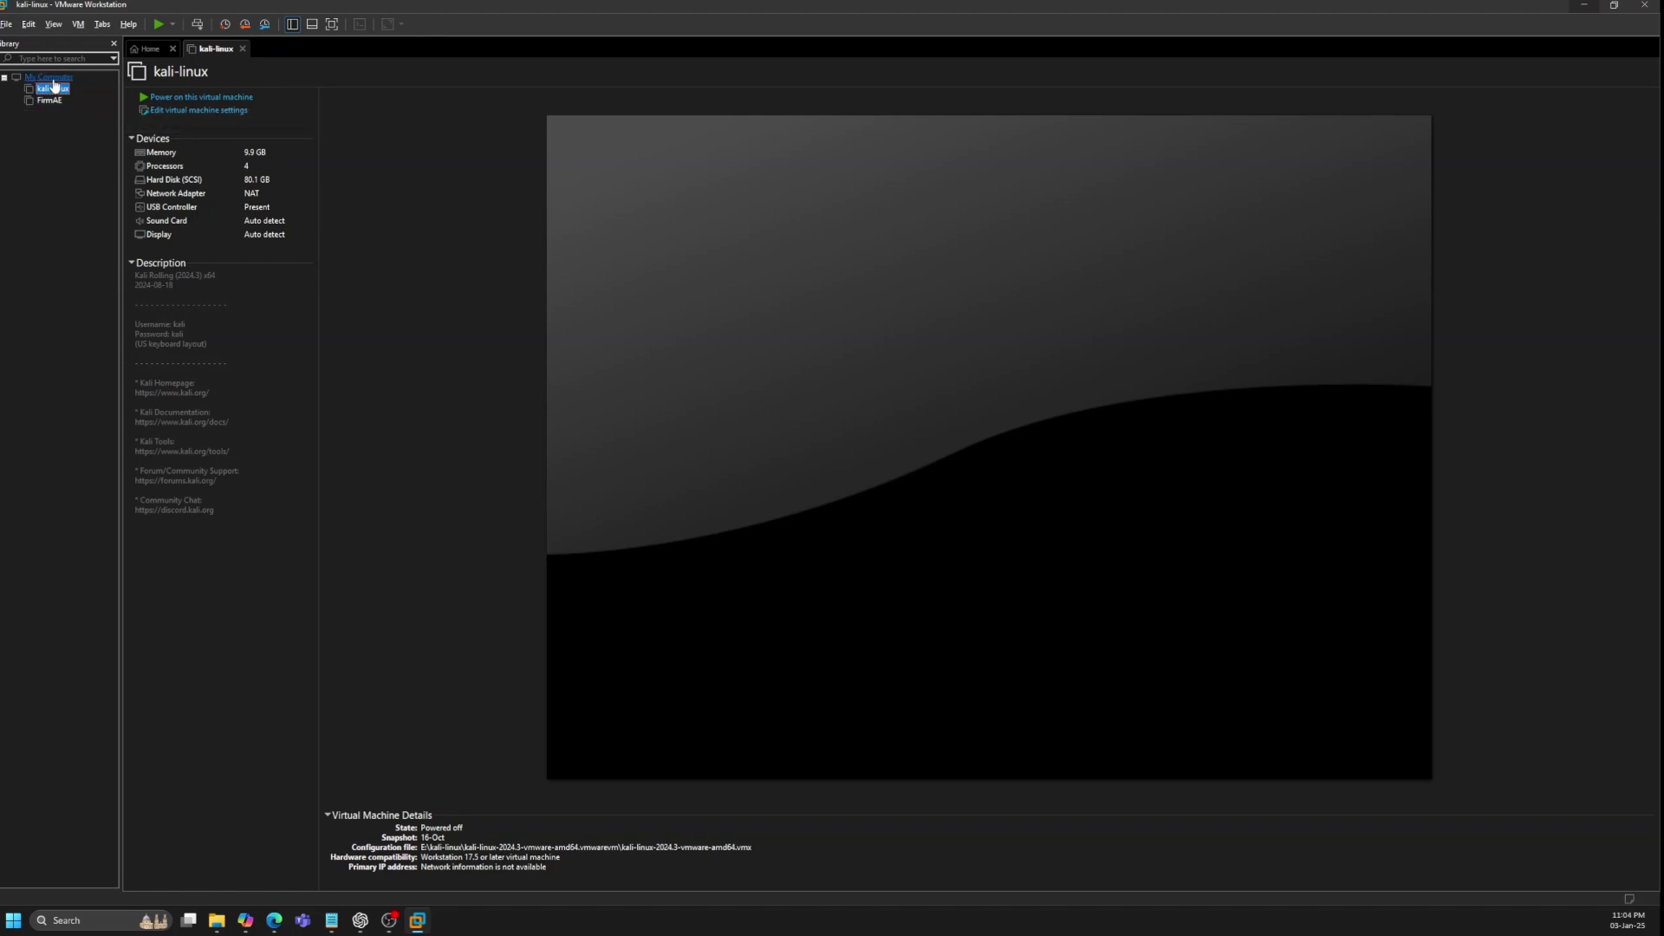
left_click(145, 50)
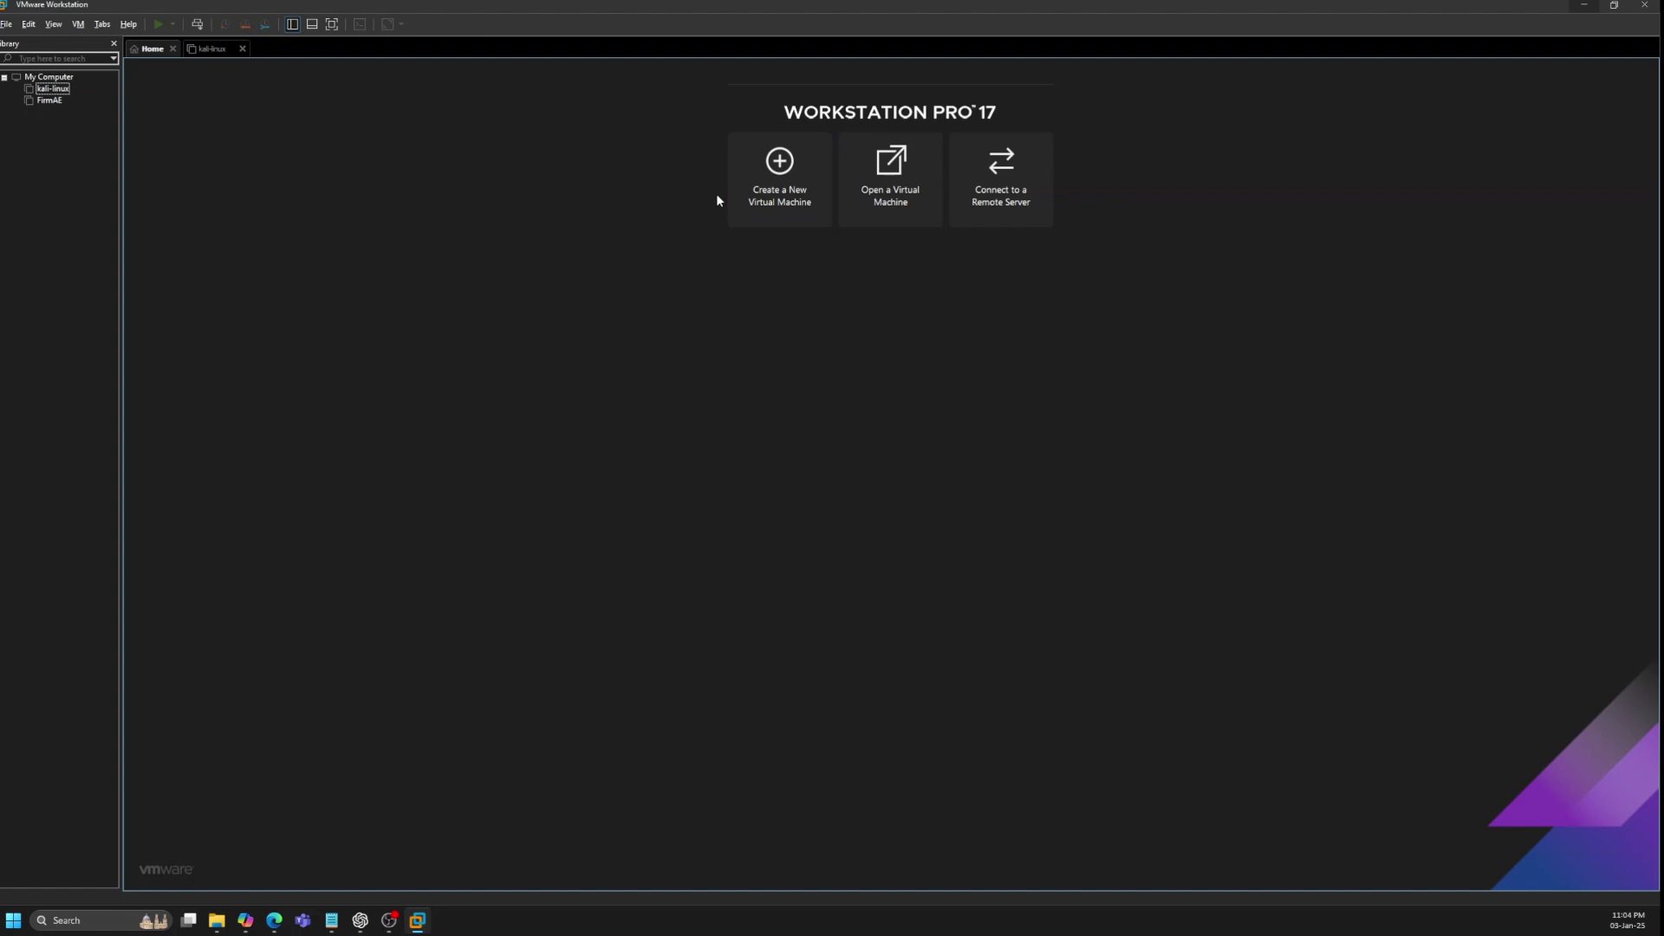
left_click(903, 184)
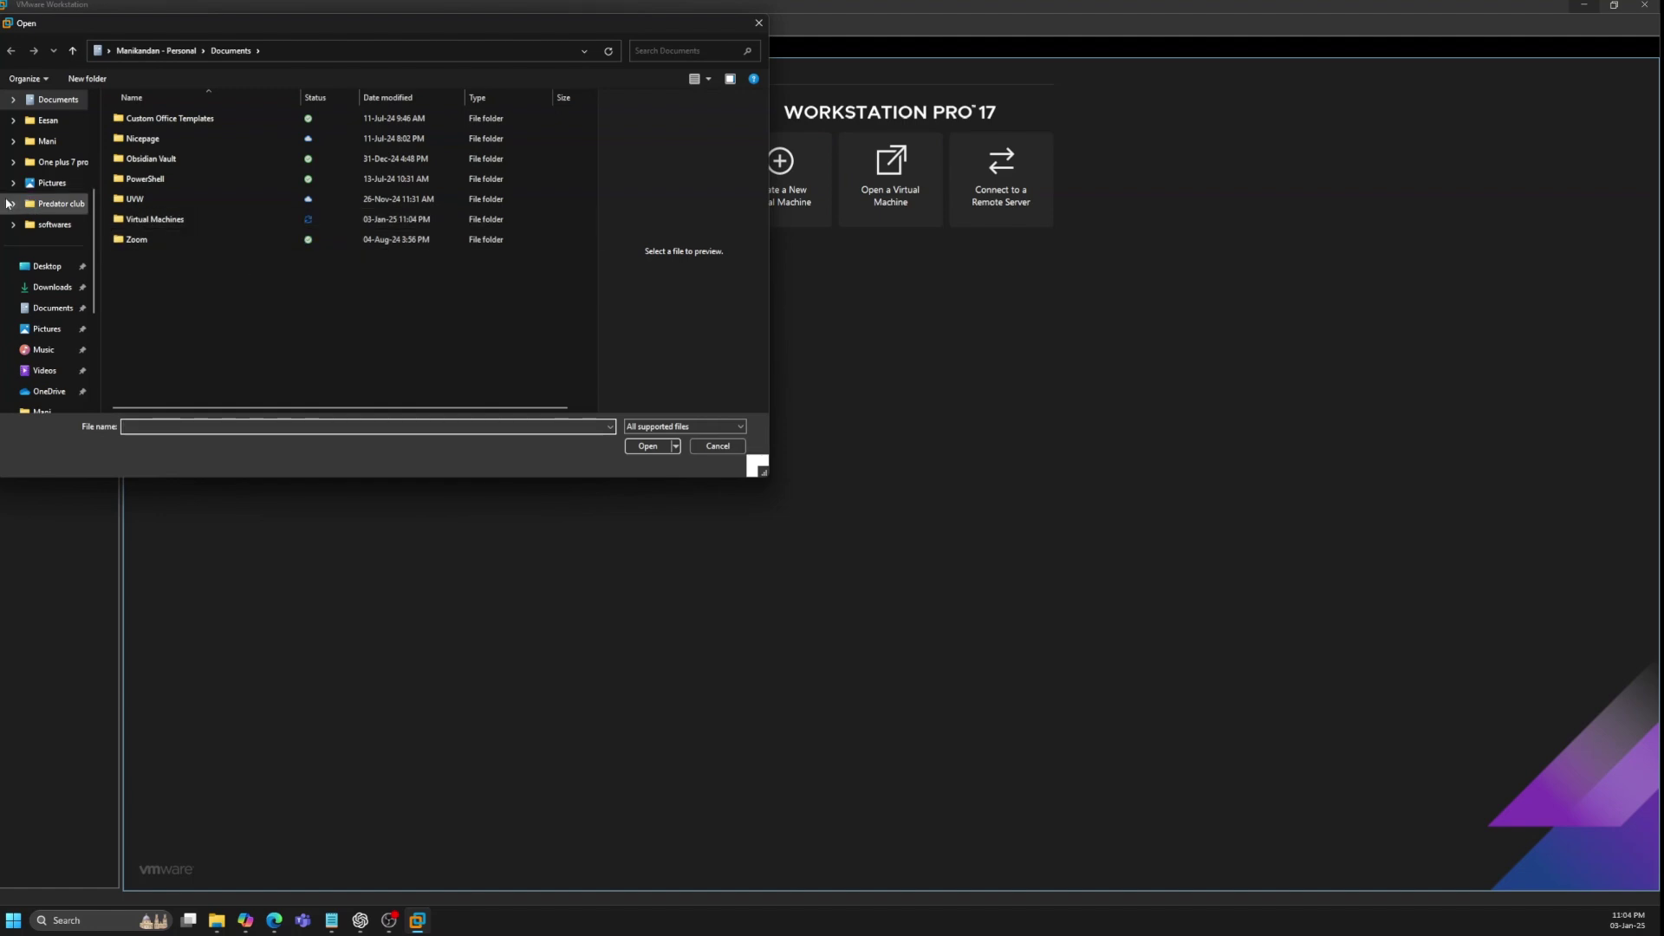
left_click(50, 308)
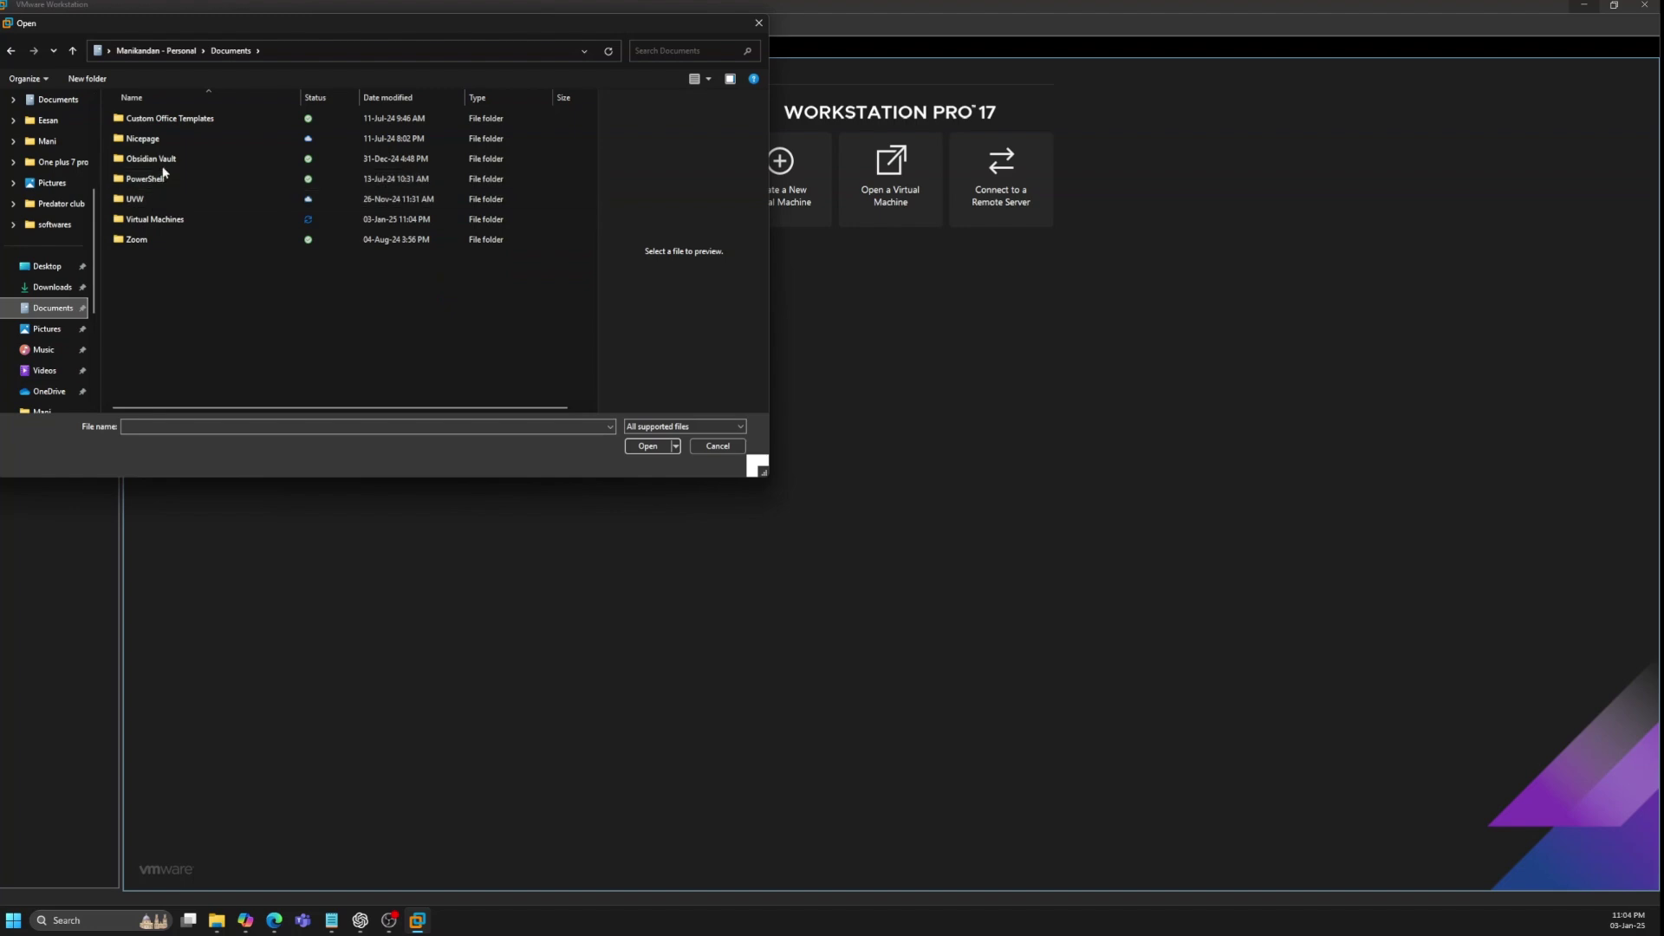
double_click(165, 219)
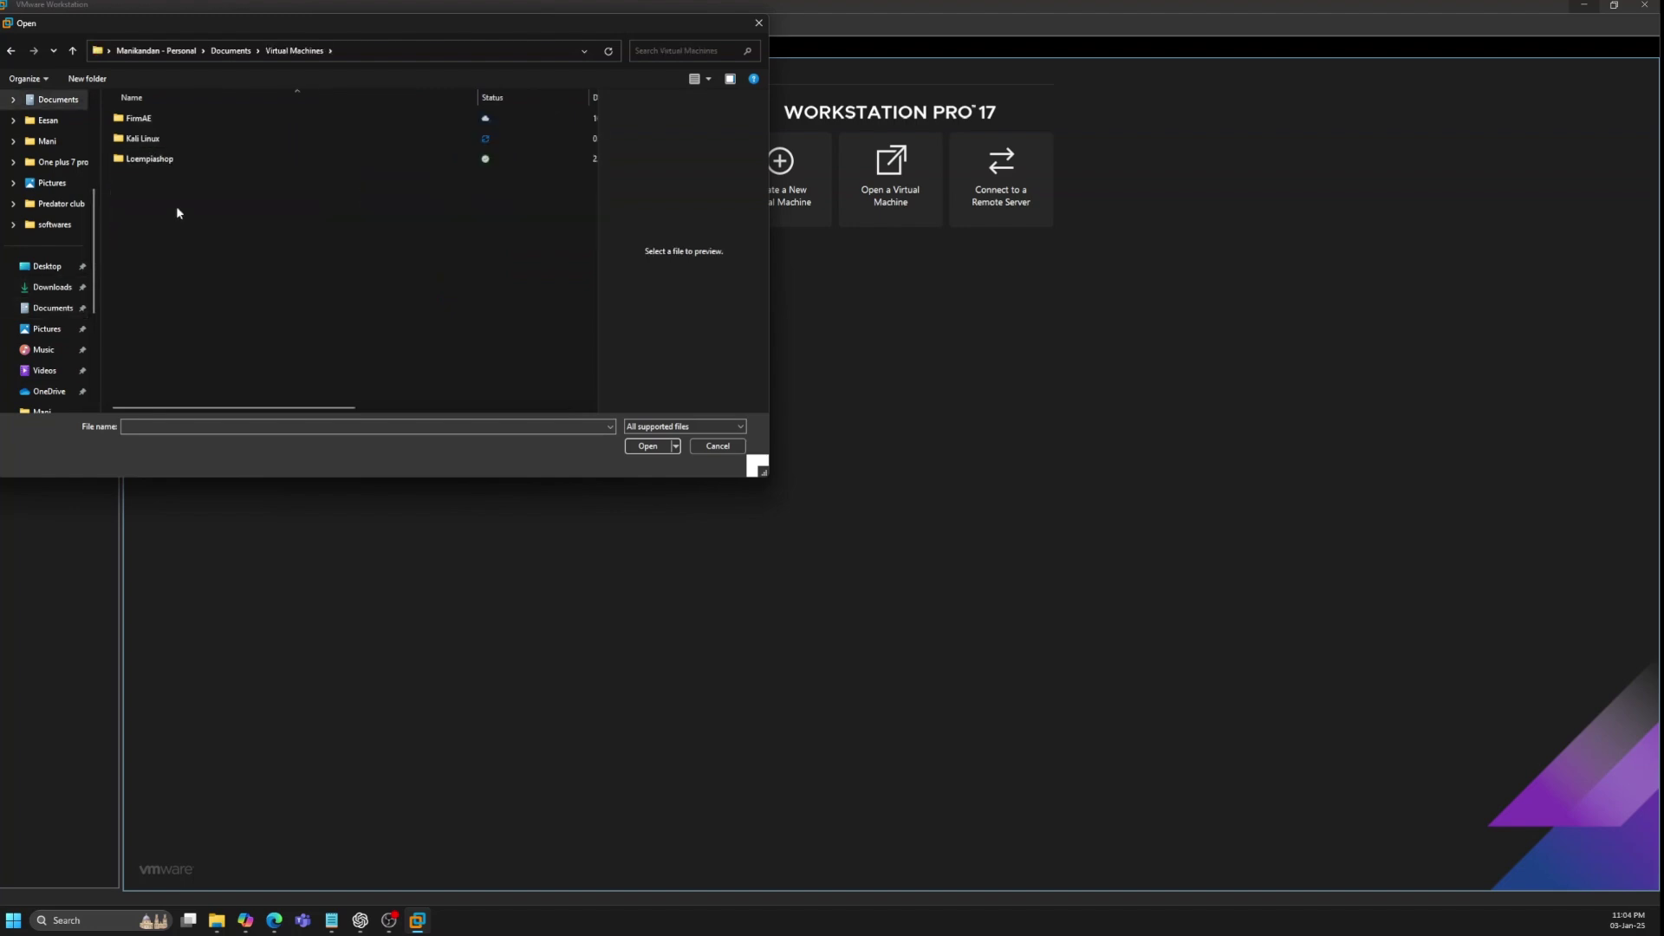
double_click(149, 141)
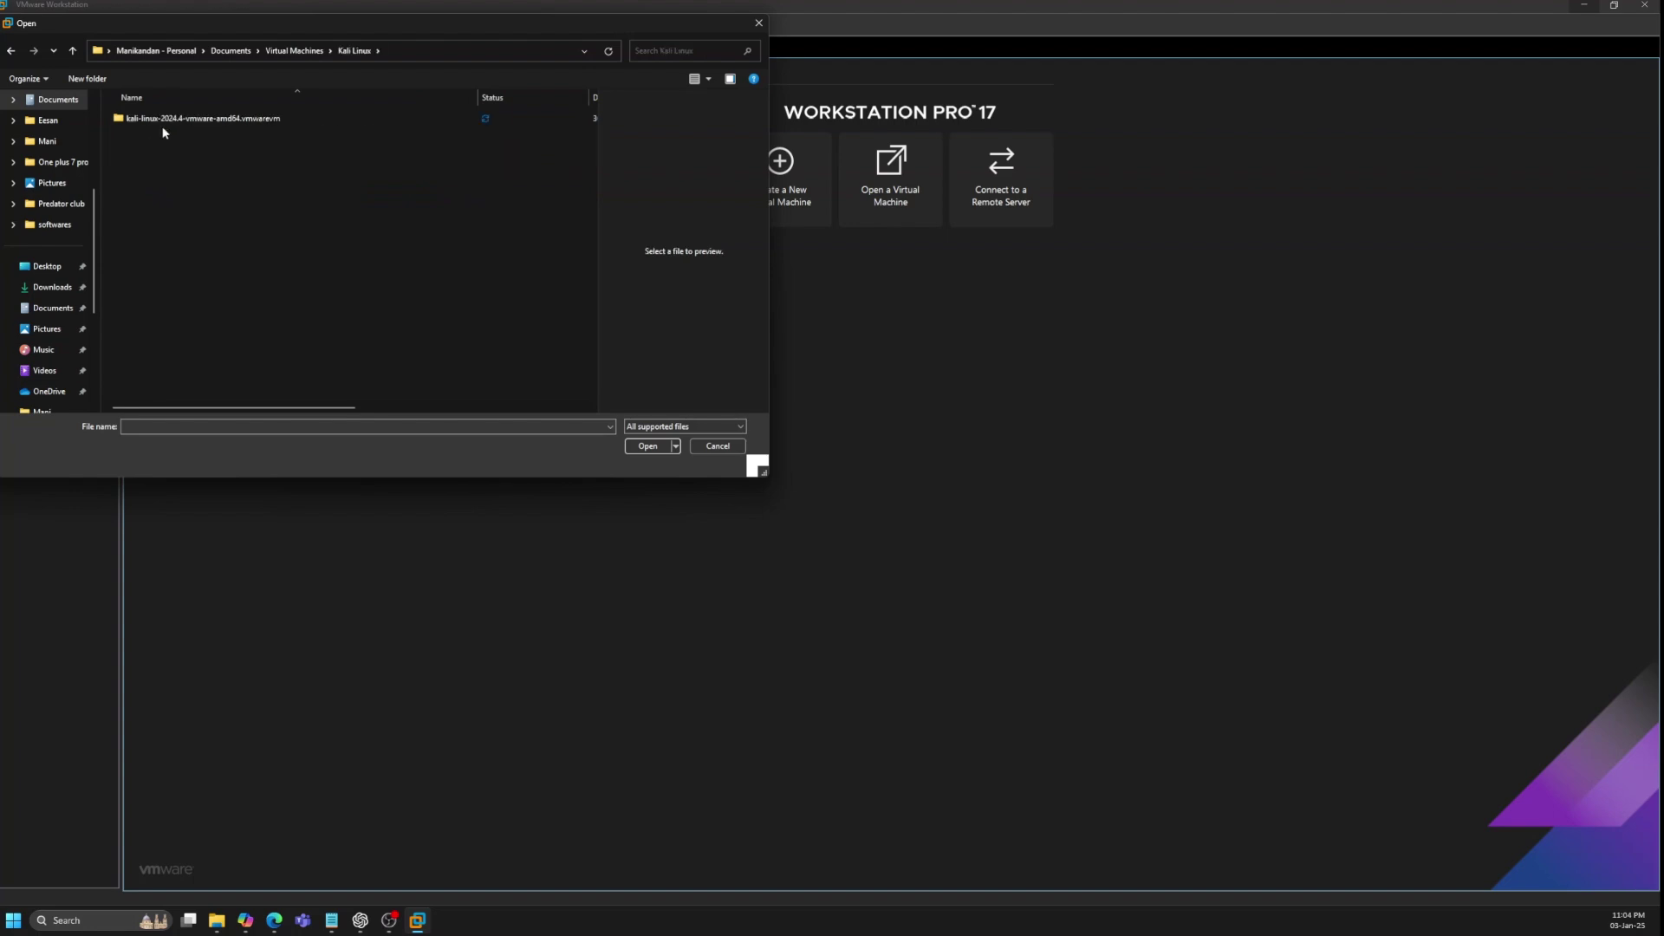
double_click(171, 120)
double_click(171, 121)
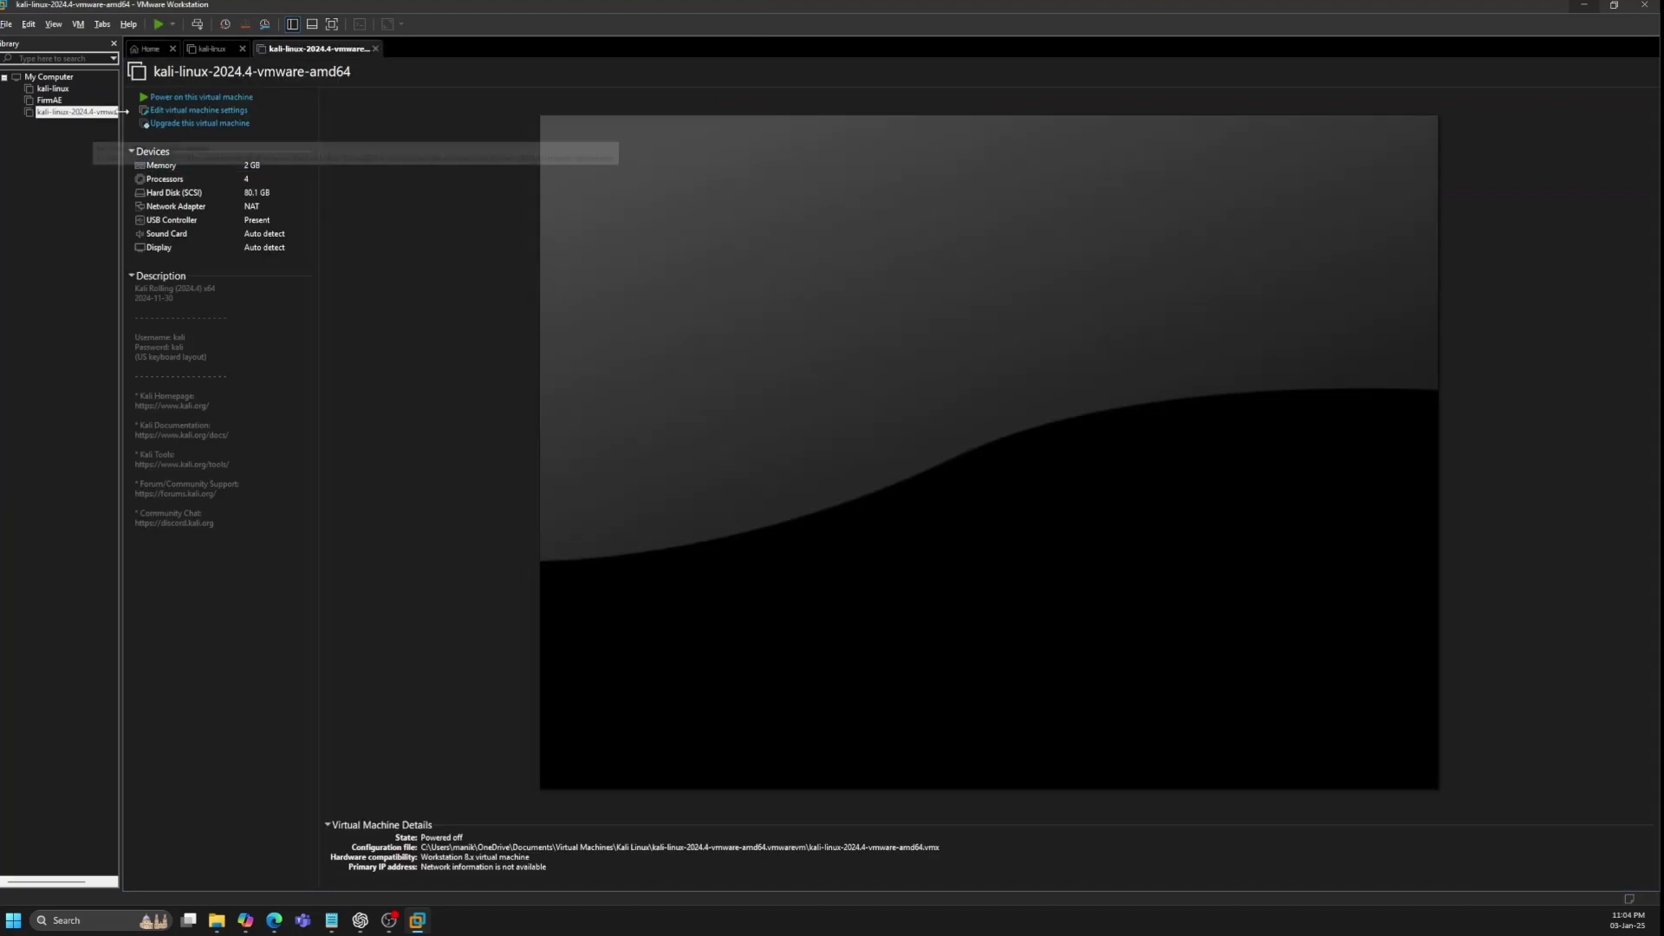
Power on the kali-linux-2024.4 virtual machine, show it full screen and boot the default Kali GNU/Linux entry
left_click(63, 114)
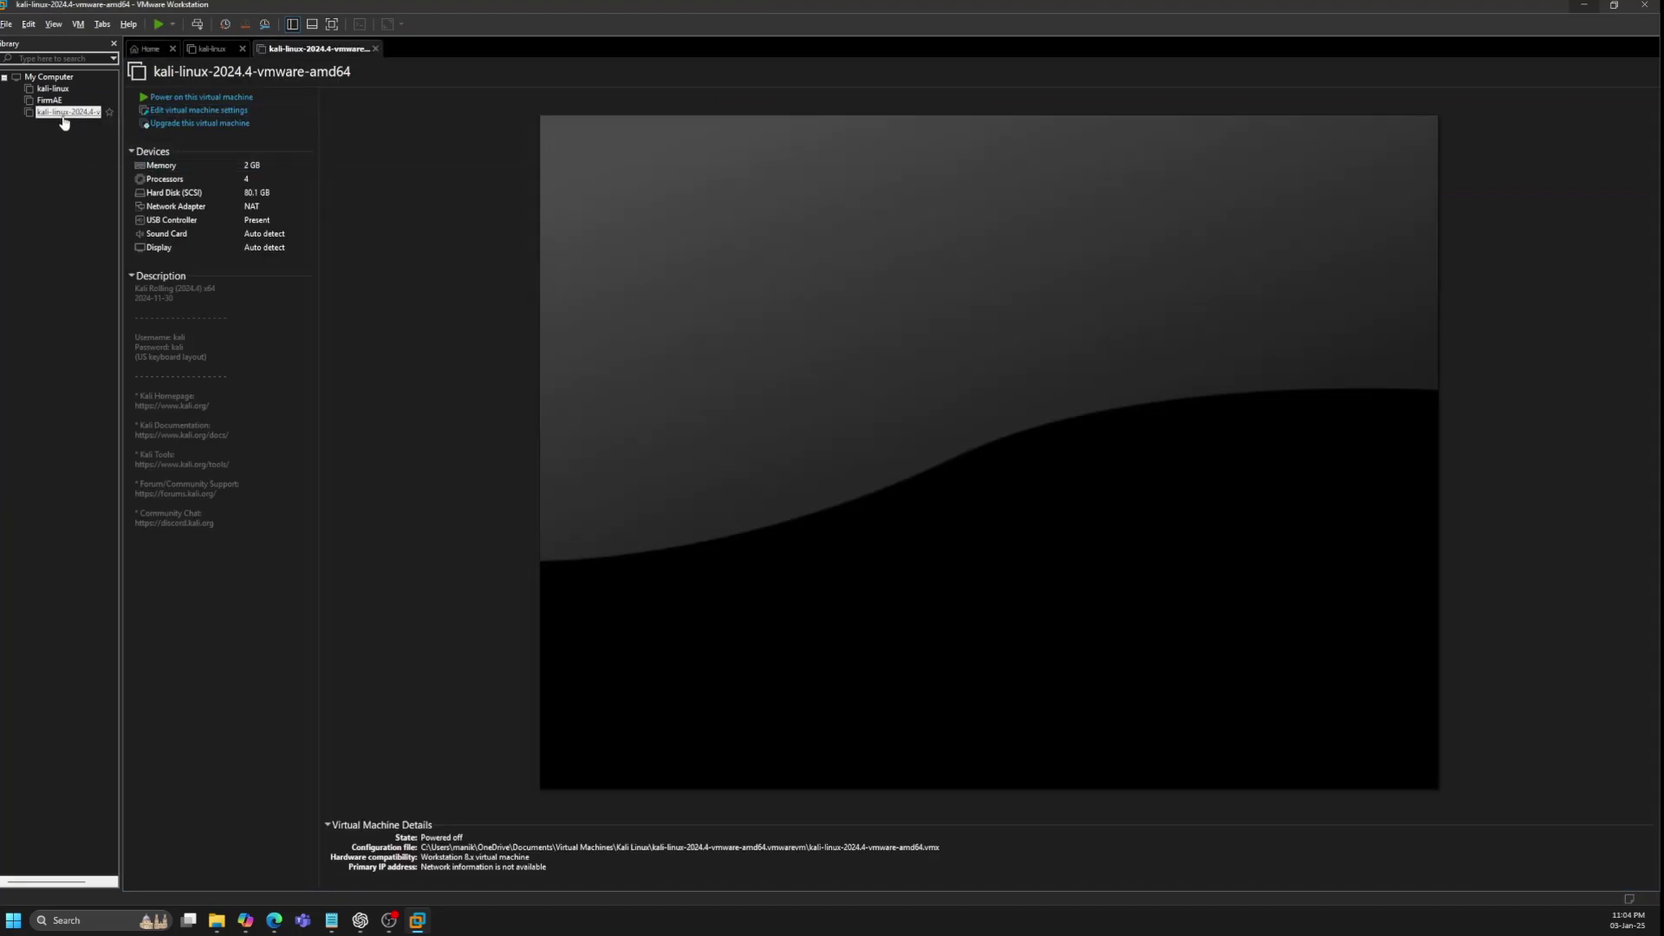
left_click(203, 97)
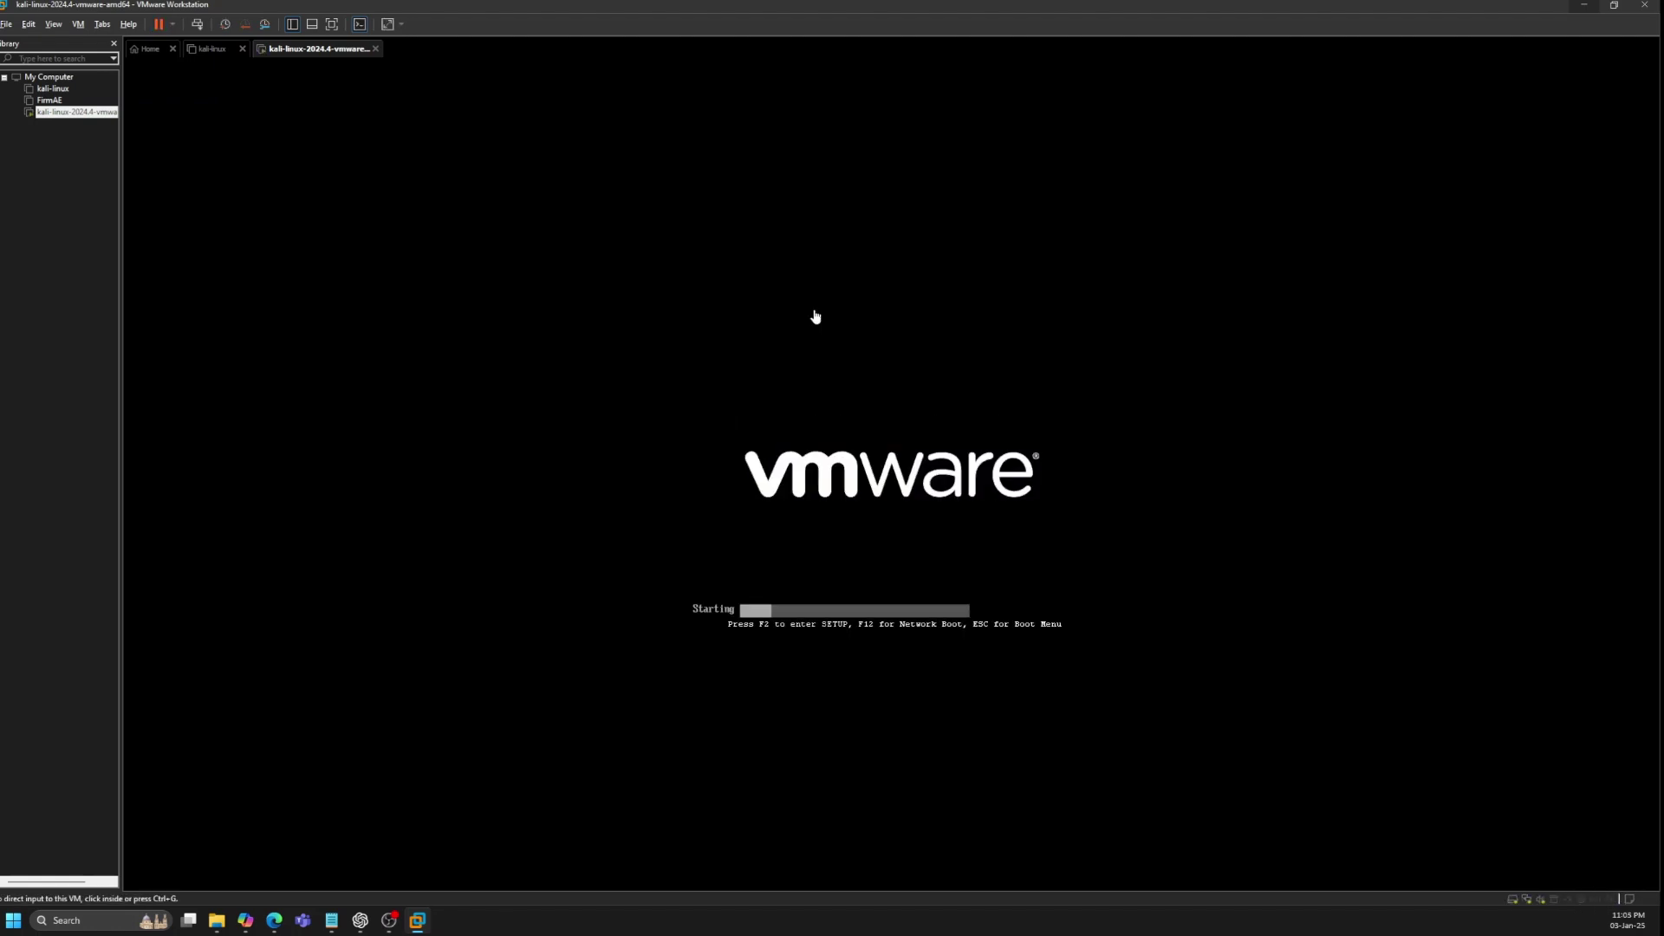
key("ctrl+alt+Return")
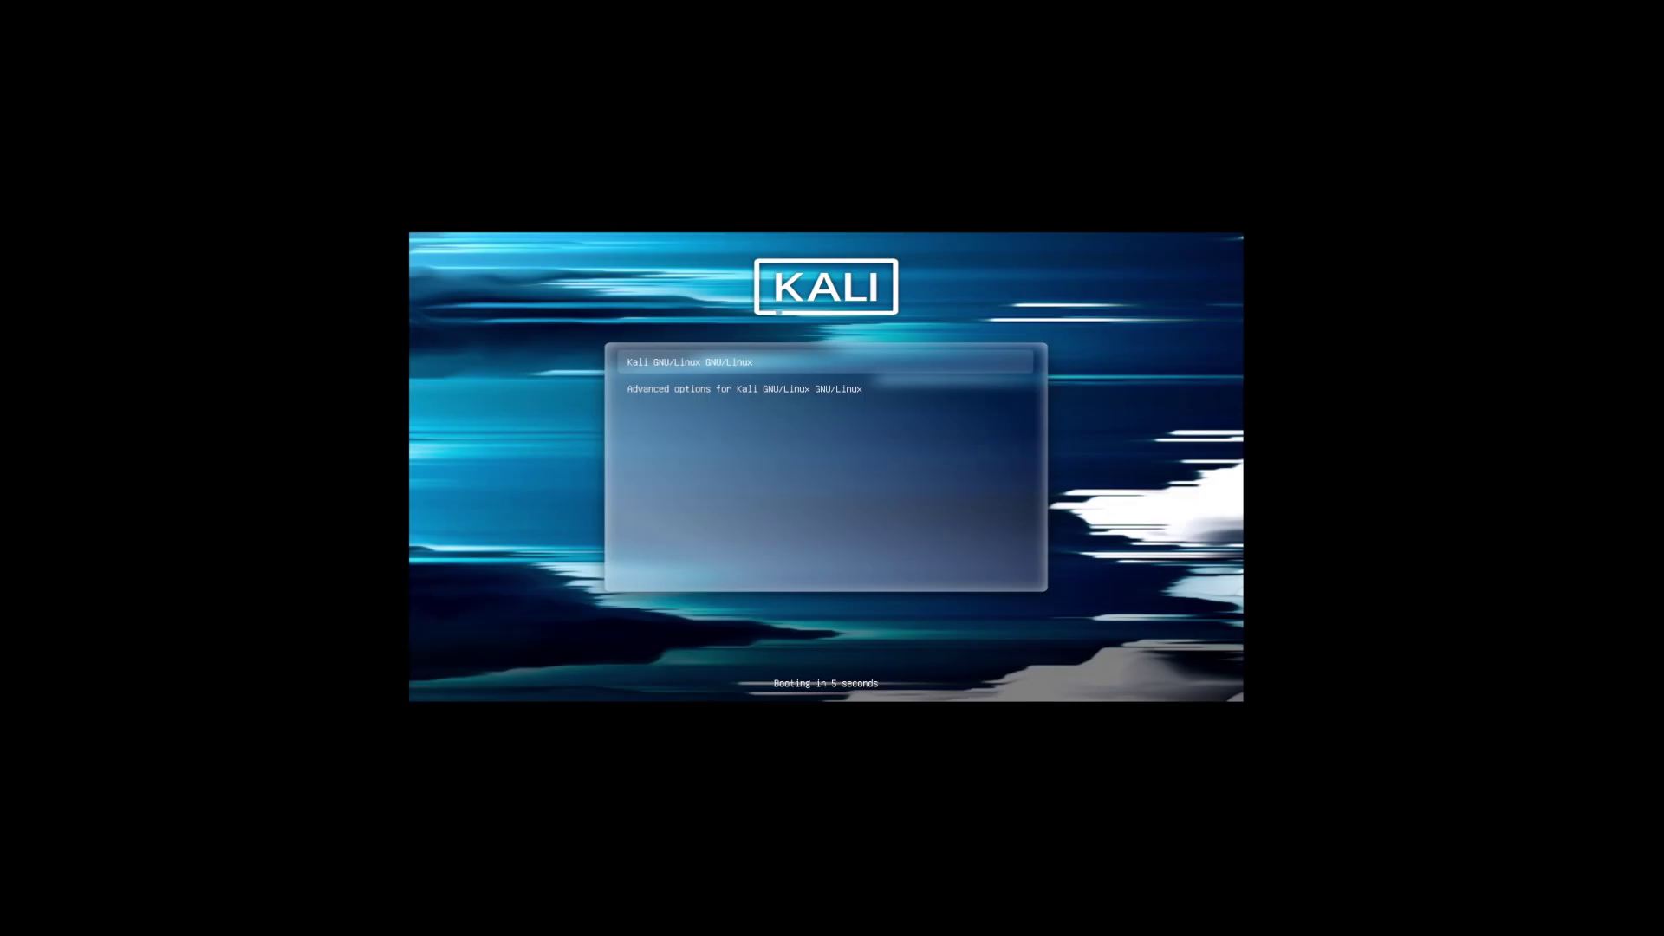
key("Return")
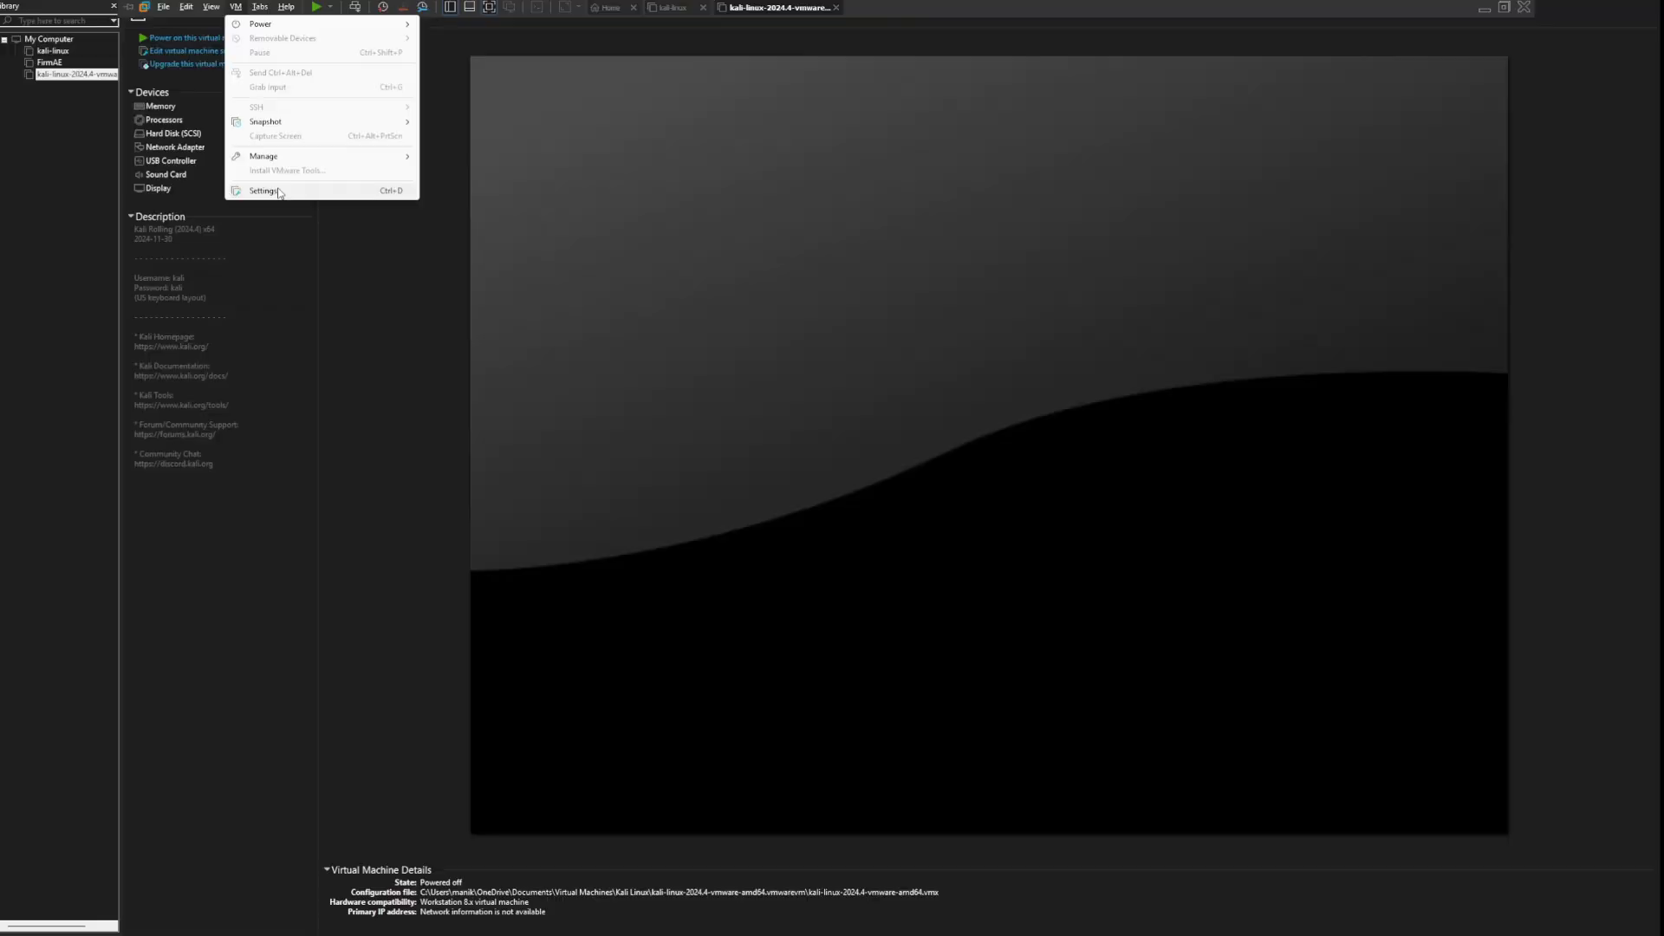
Open the powered-off Kali virtual machine's settings and raise its memory to about 10.6 GB
left_click(303, 192)
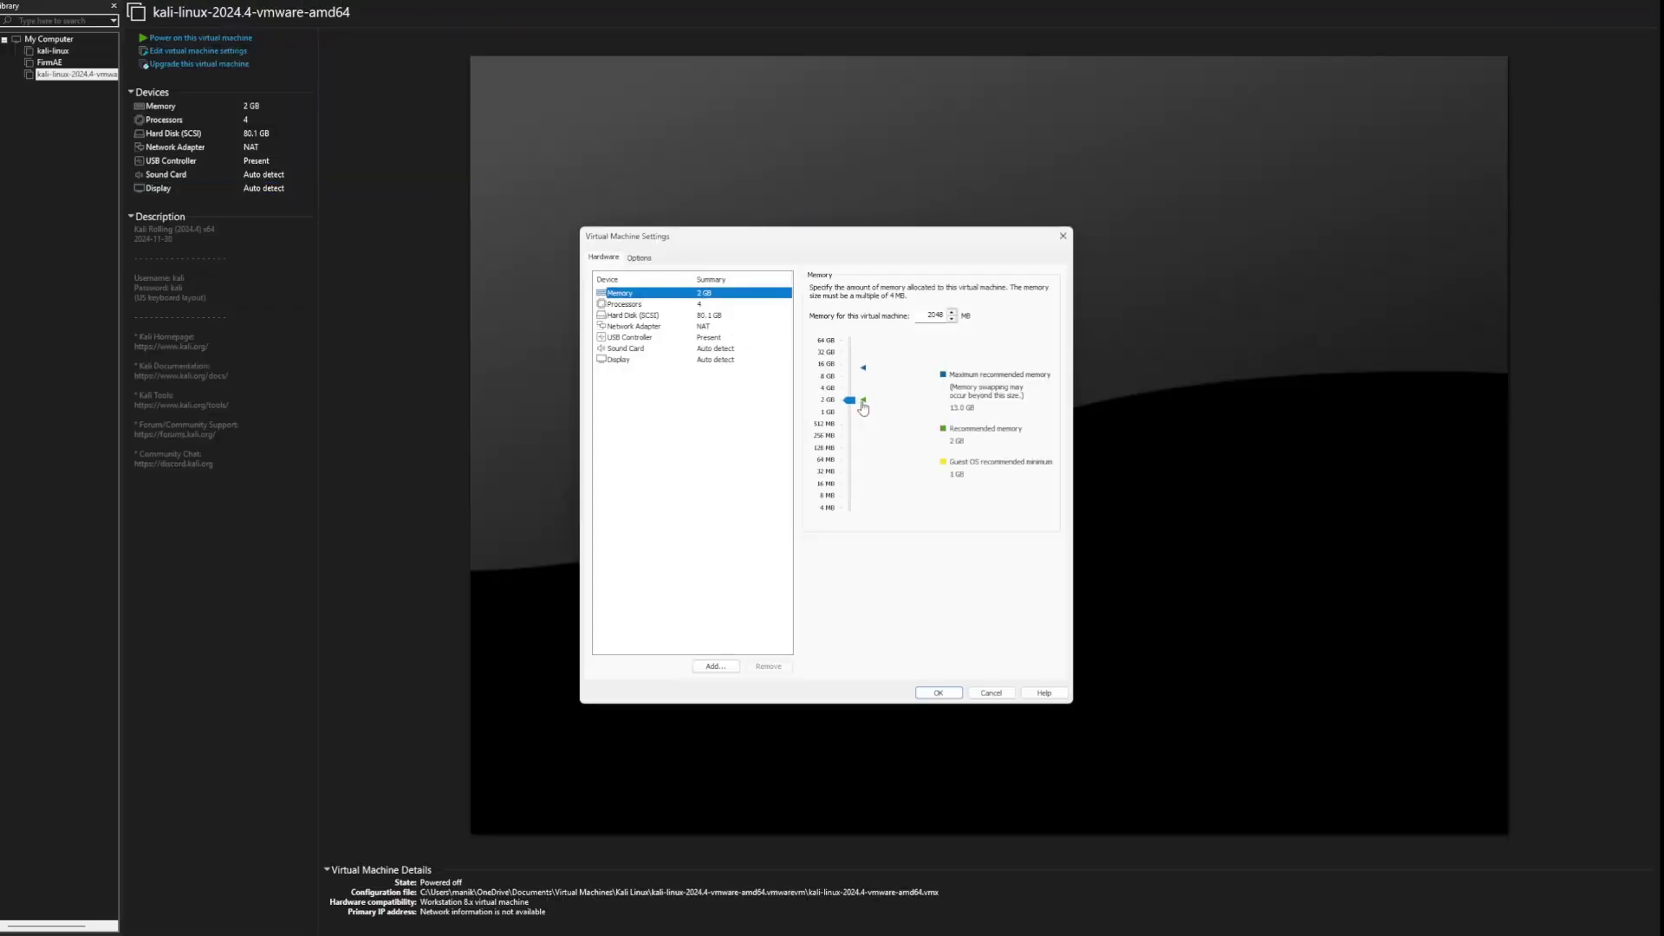
left_click(850, 401)
left_click_drag(849, 403, 851, 378)
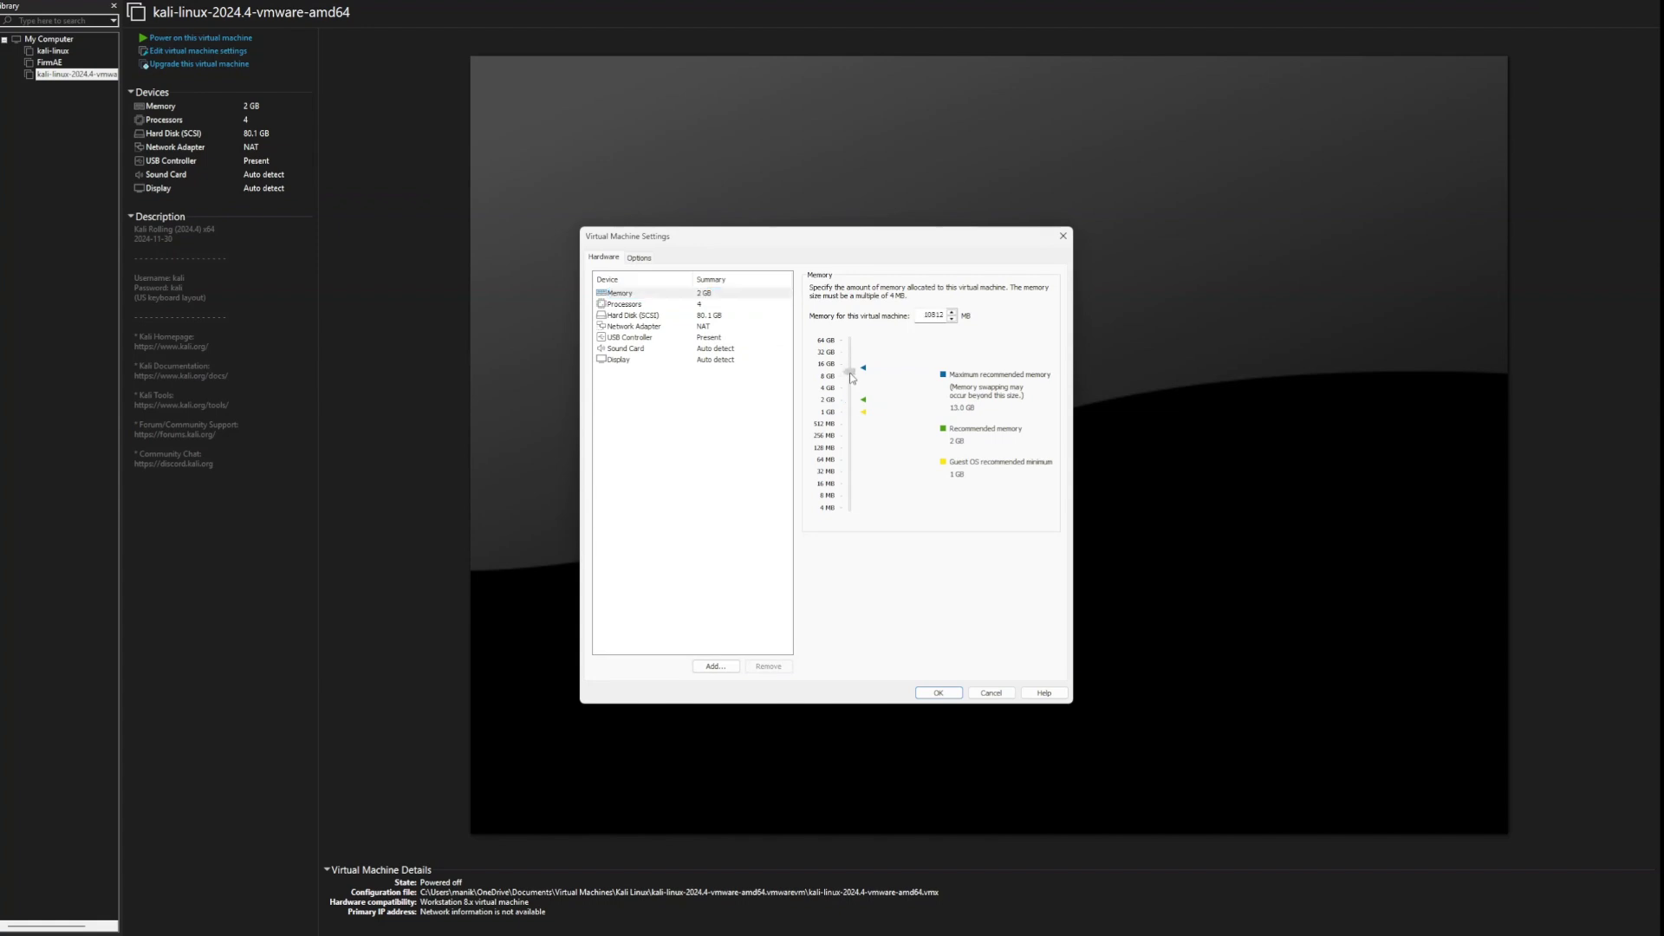
Configure the virtual machine's processors as 2 processors with 4 cores per processor
left_click(716, 305)
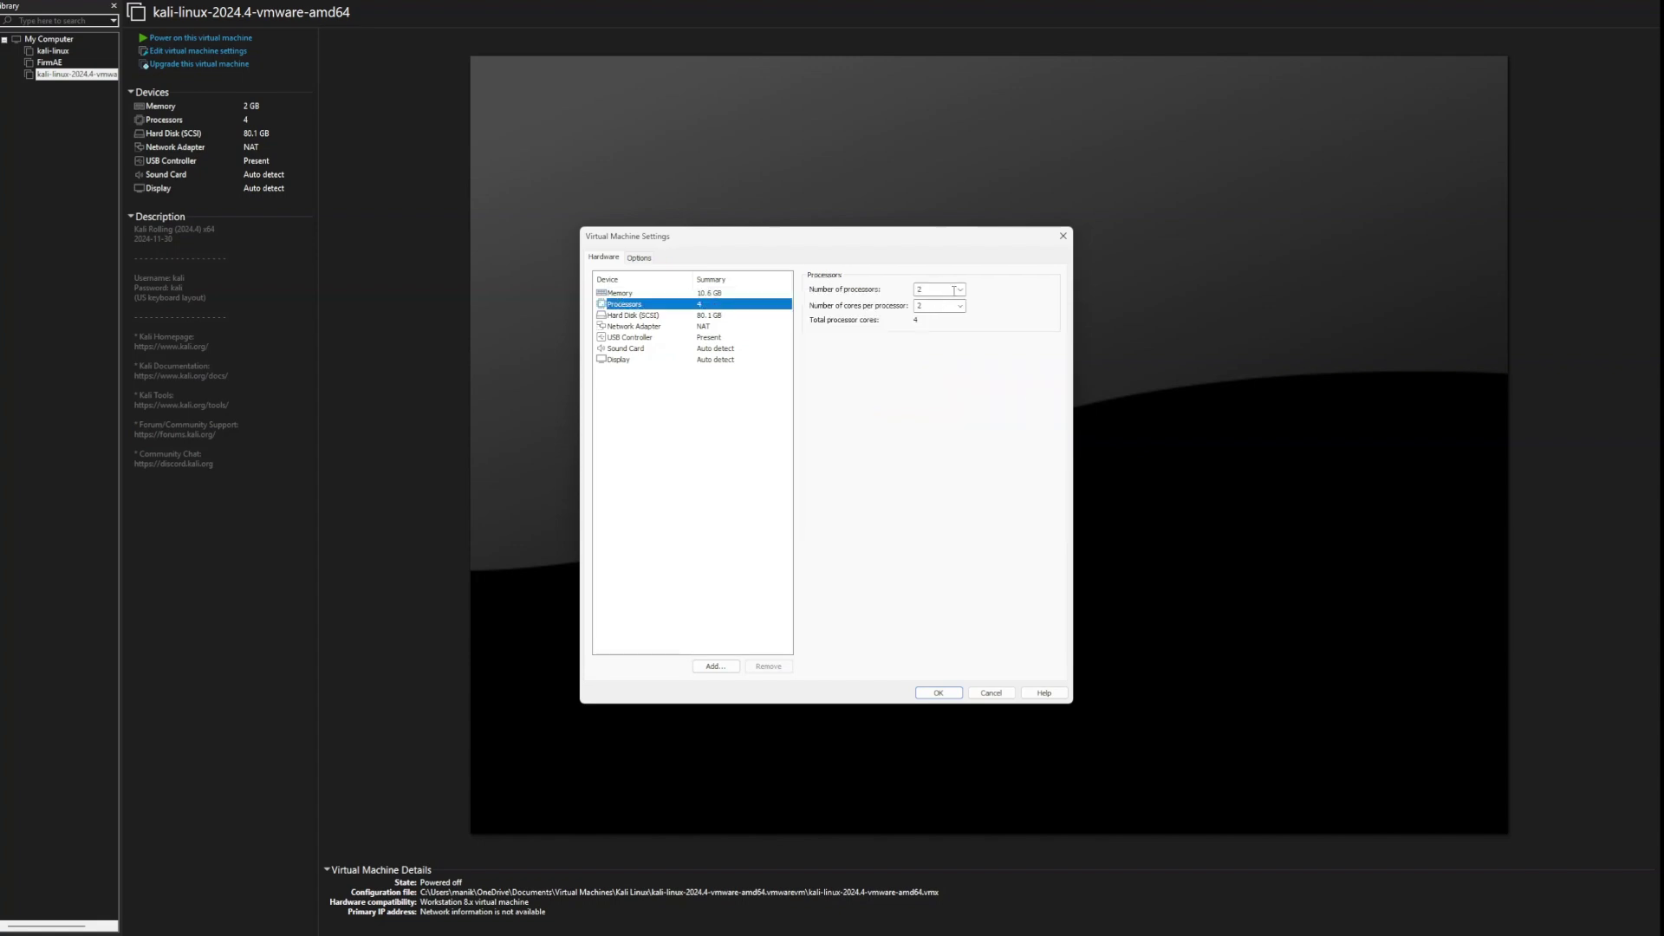
left_click(957, 289)
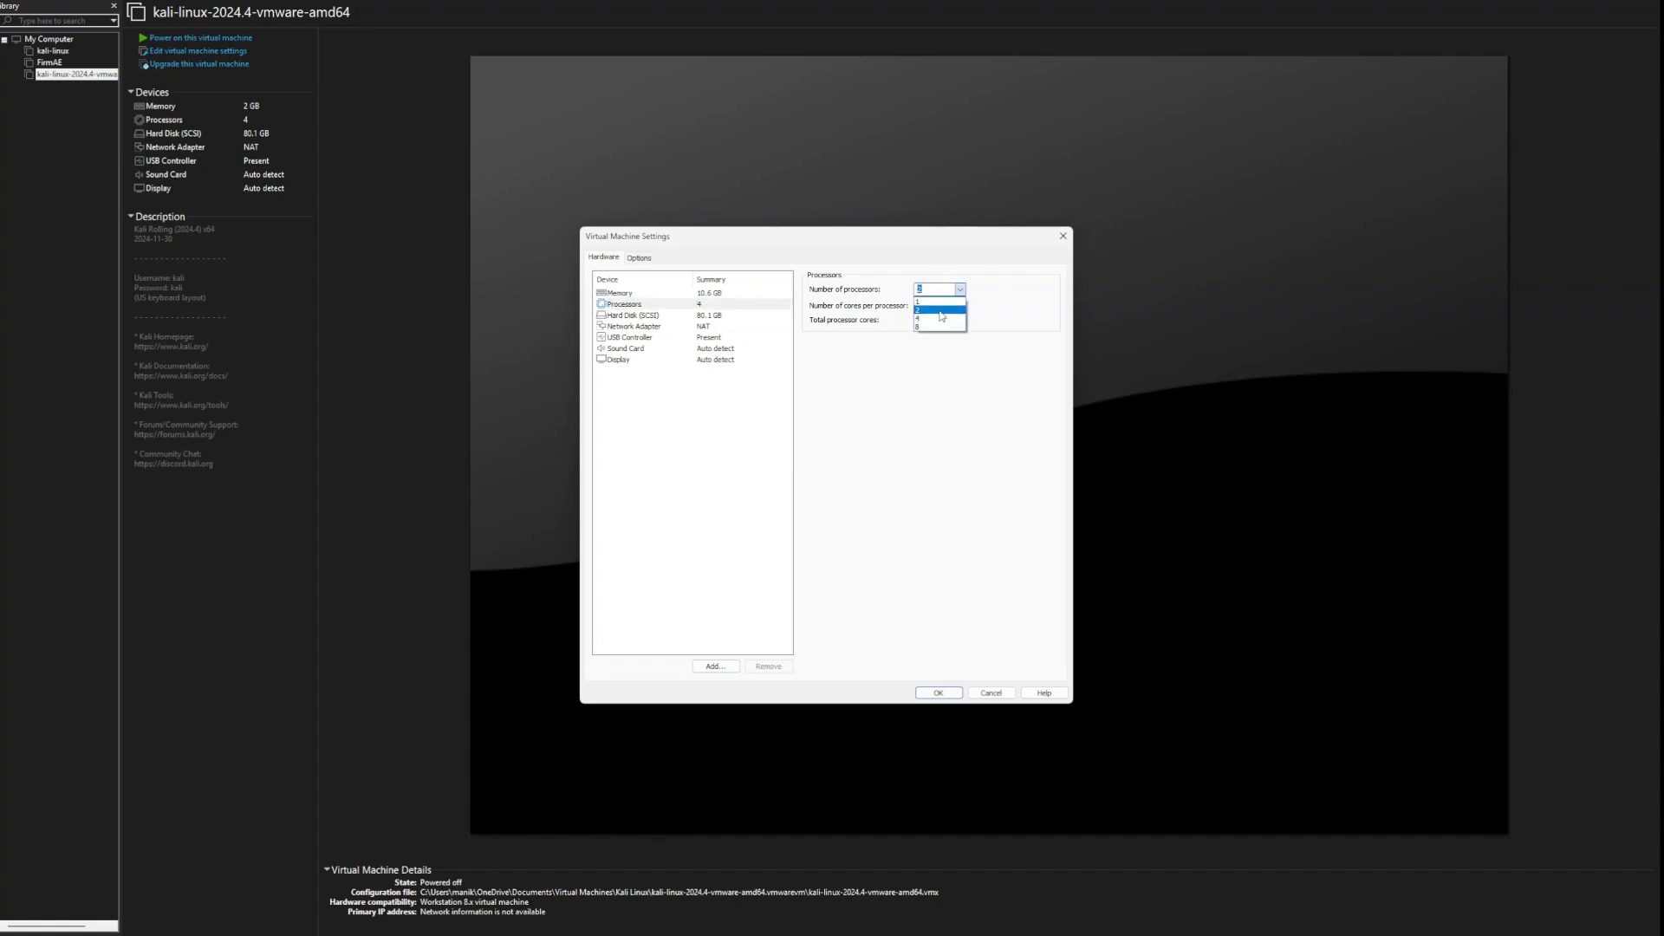
left_click(940, 311)
left_click(960, 306)
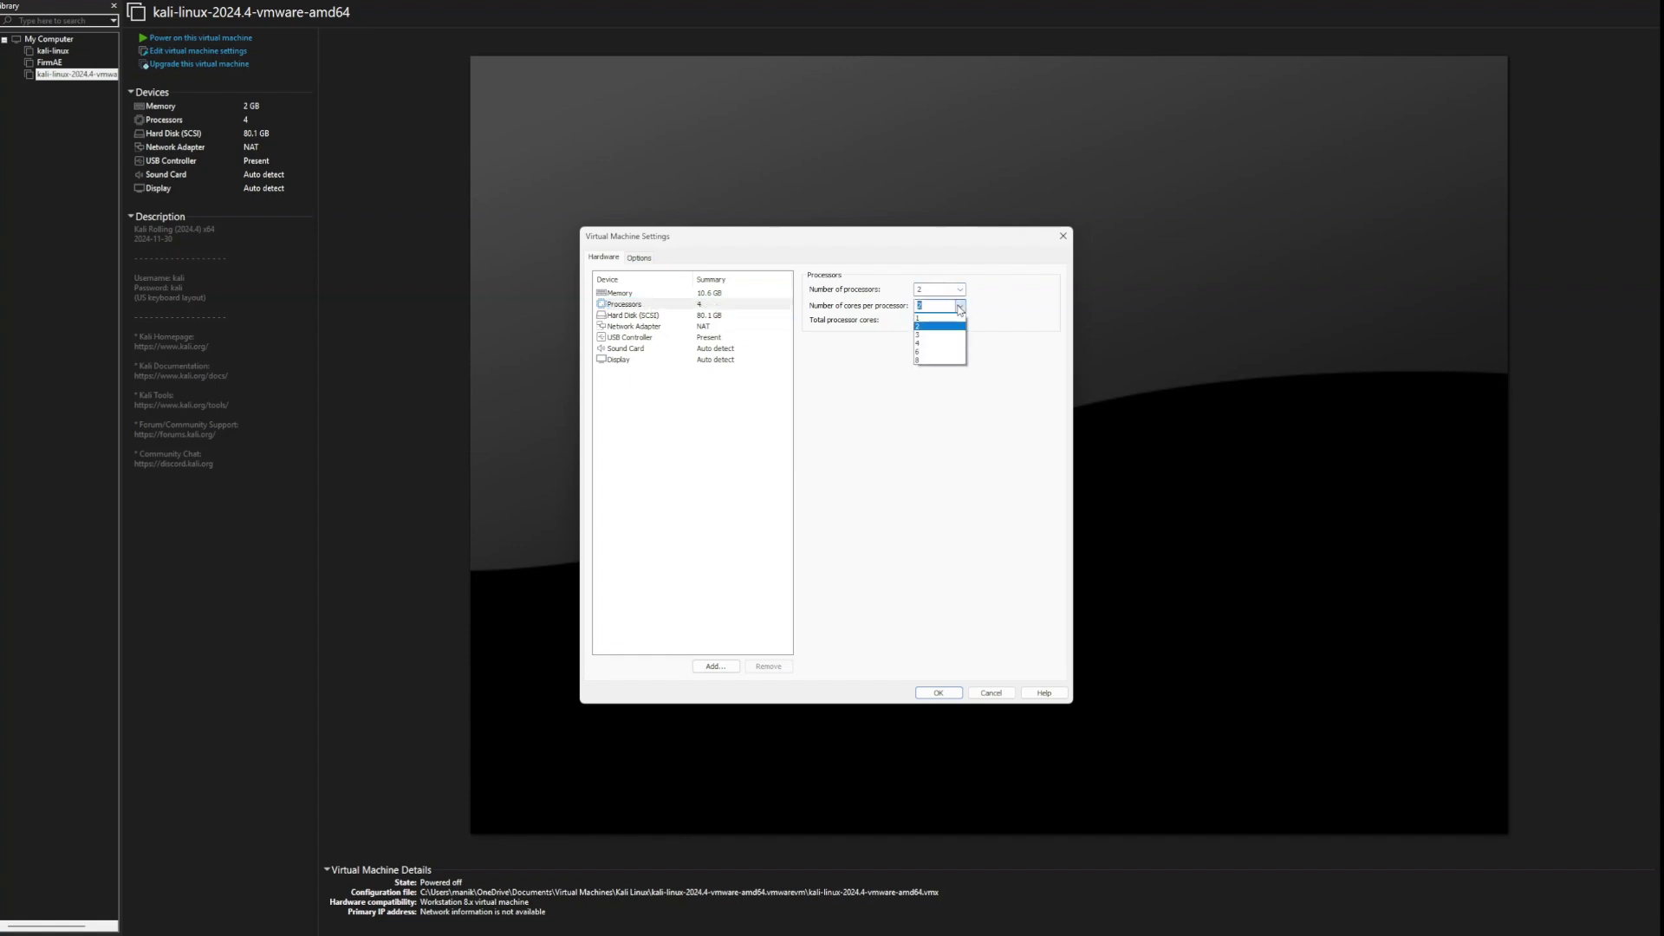
left_click(938, 343)
Review the virtual machine's network adapter, USB controller, sound card and display settings
left_click(709, 327)
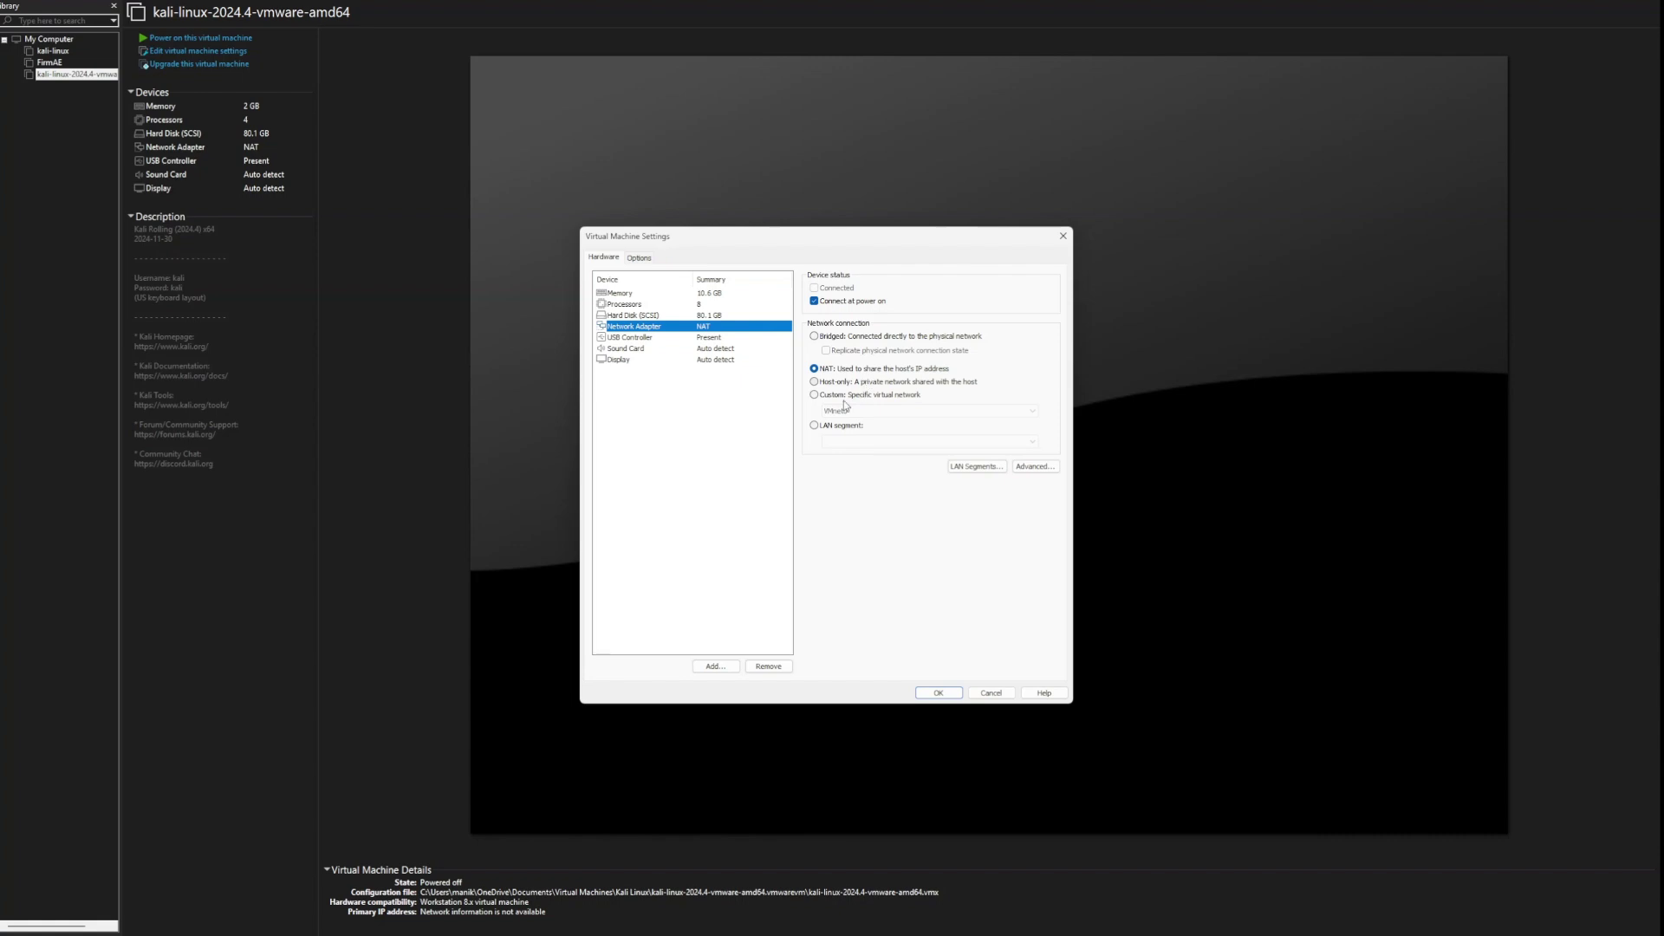
left_click(743, 343)
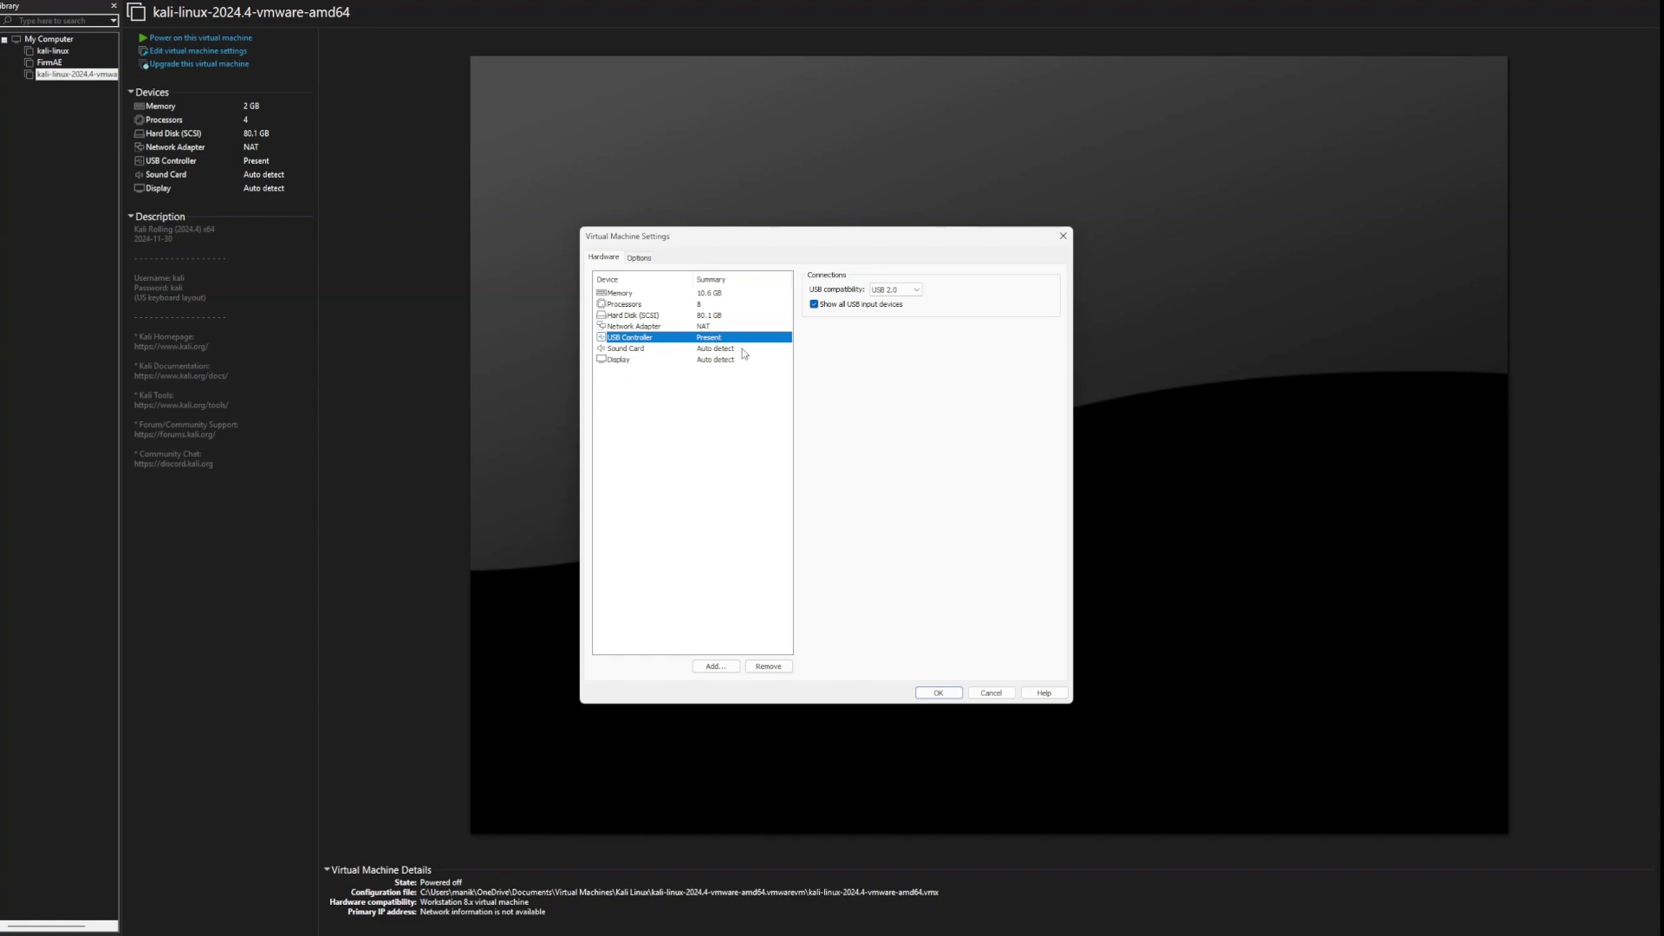
left_click(743, 351)
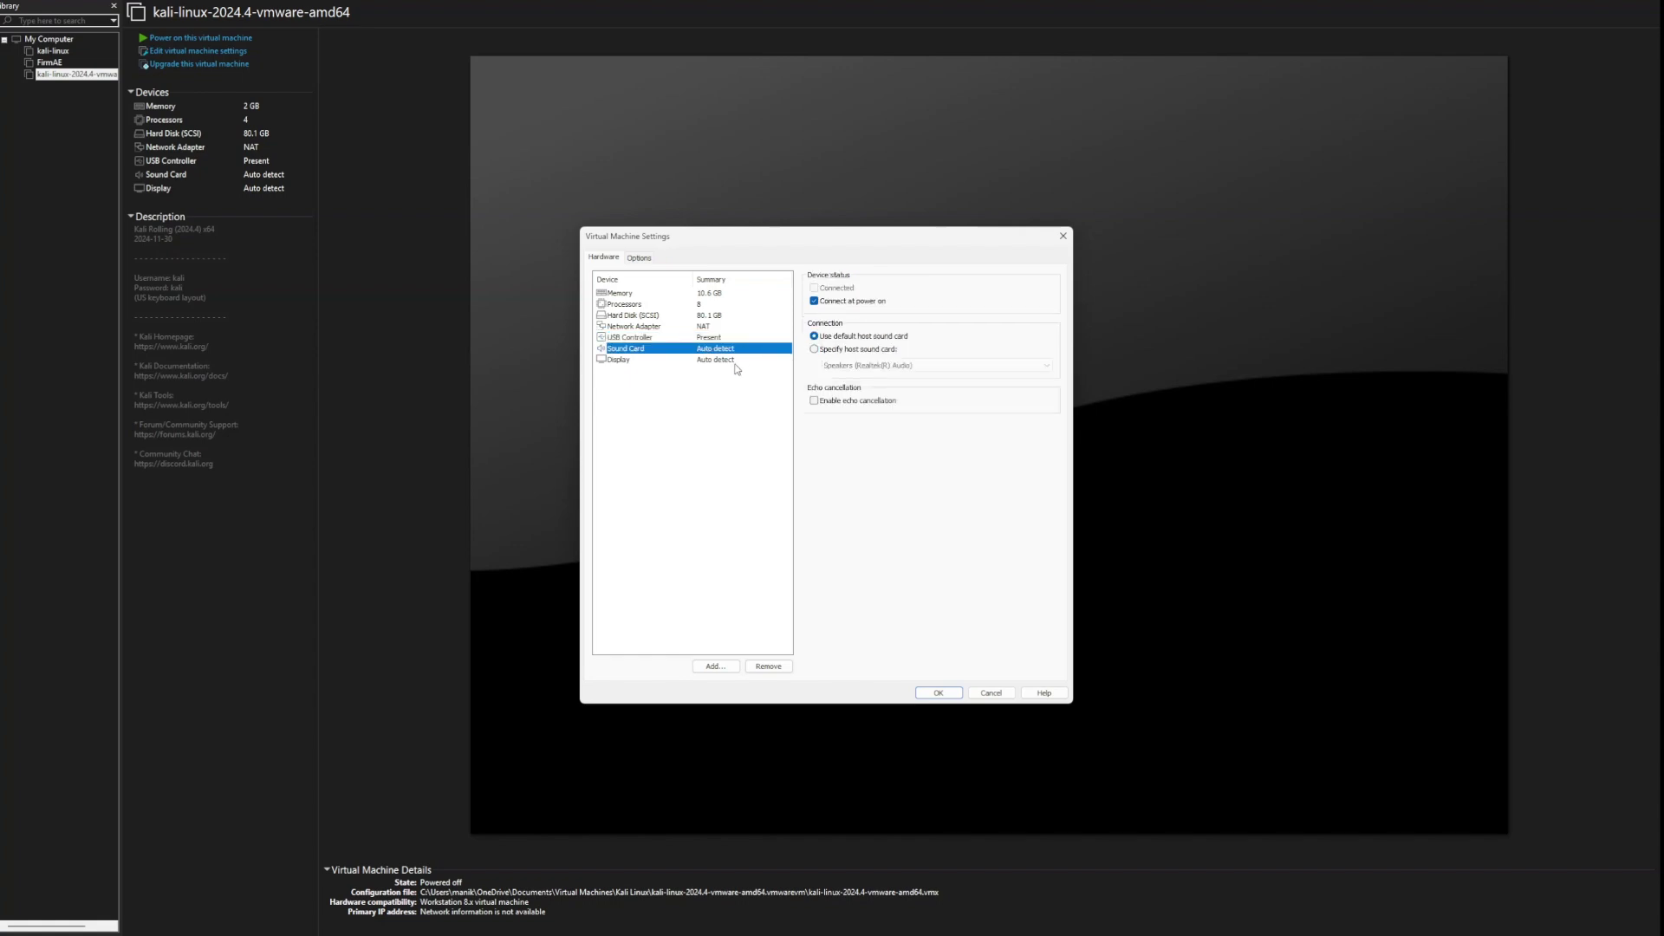
left_click(737, 367)
left_click(736, 360)
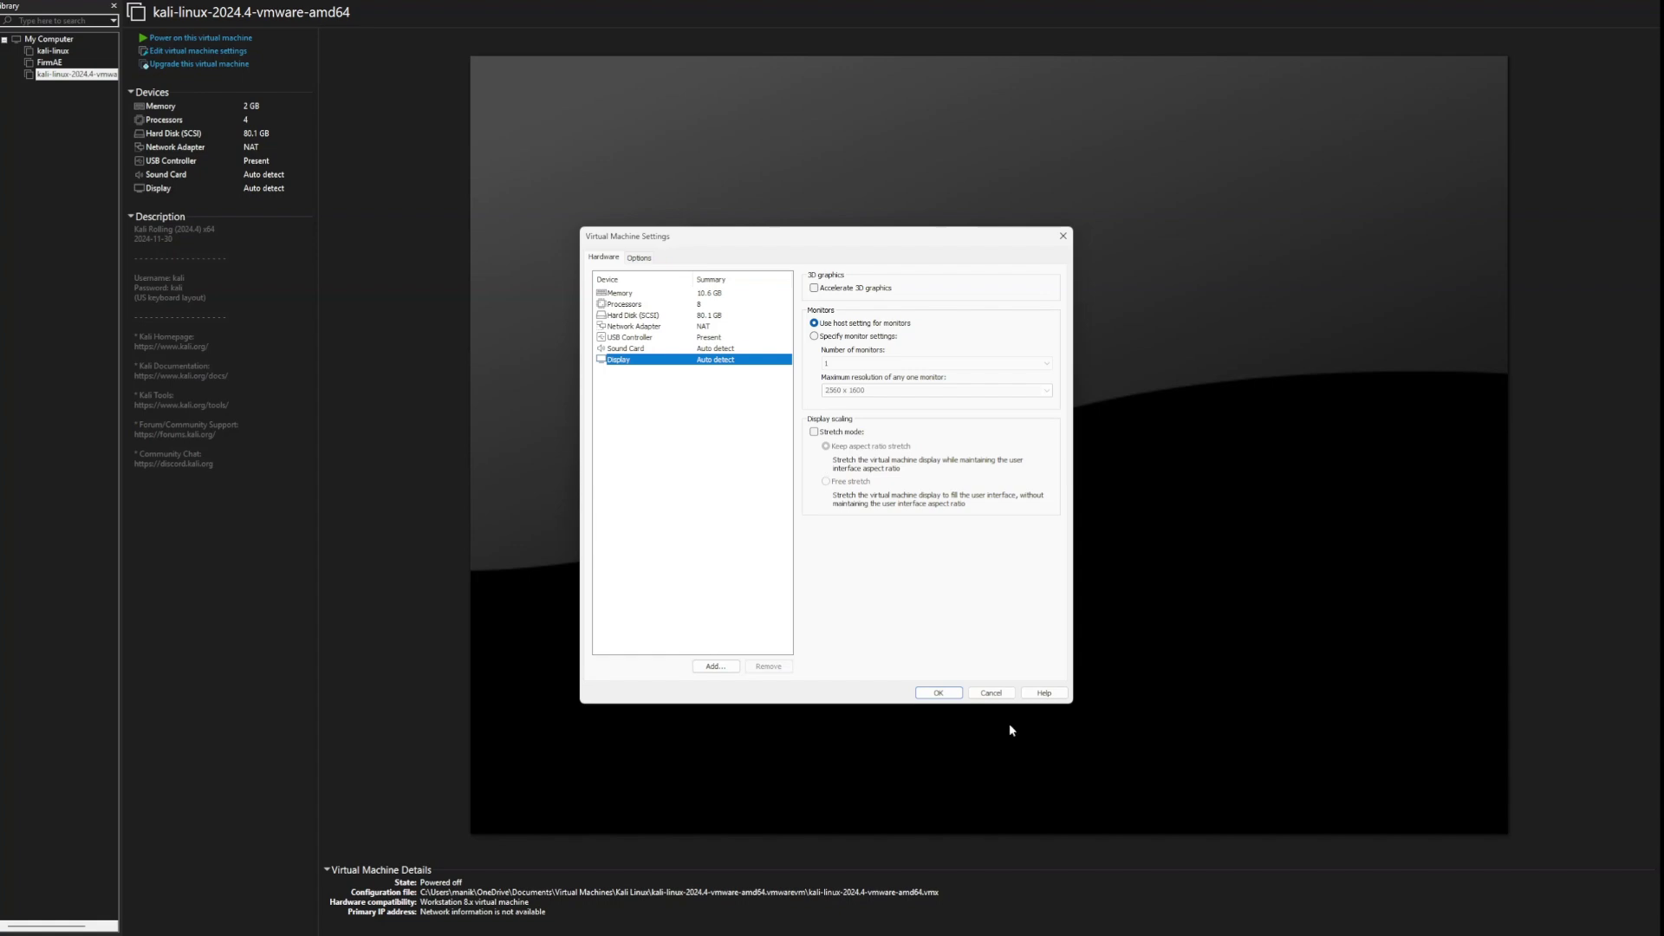
Apply the hardware settings, power on the Kali virtual machine and log in with the default username and account password
left_click(938, 692)
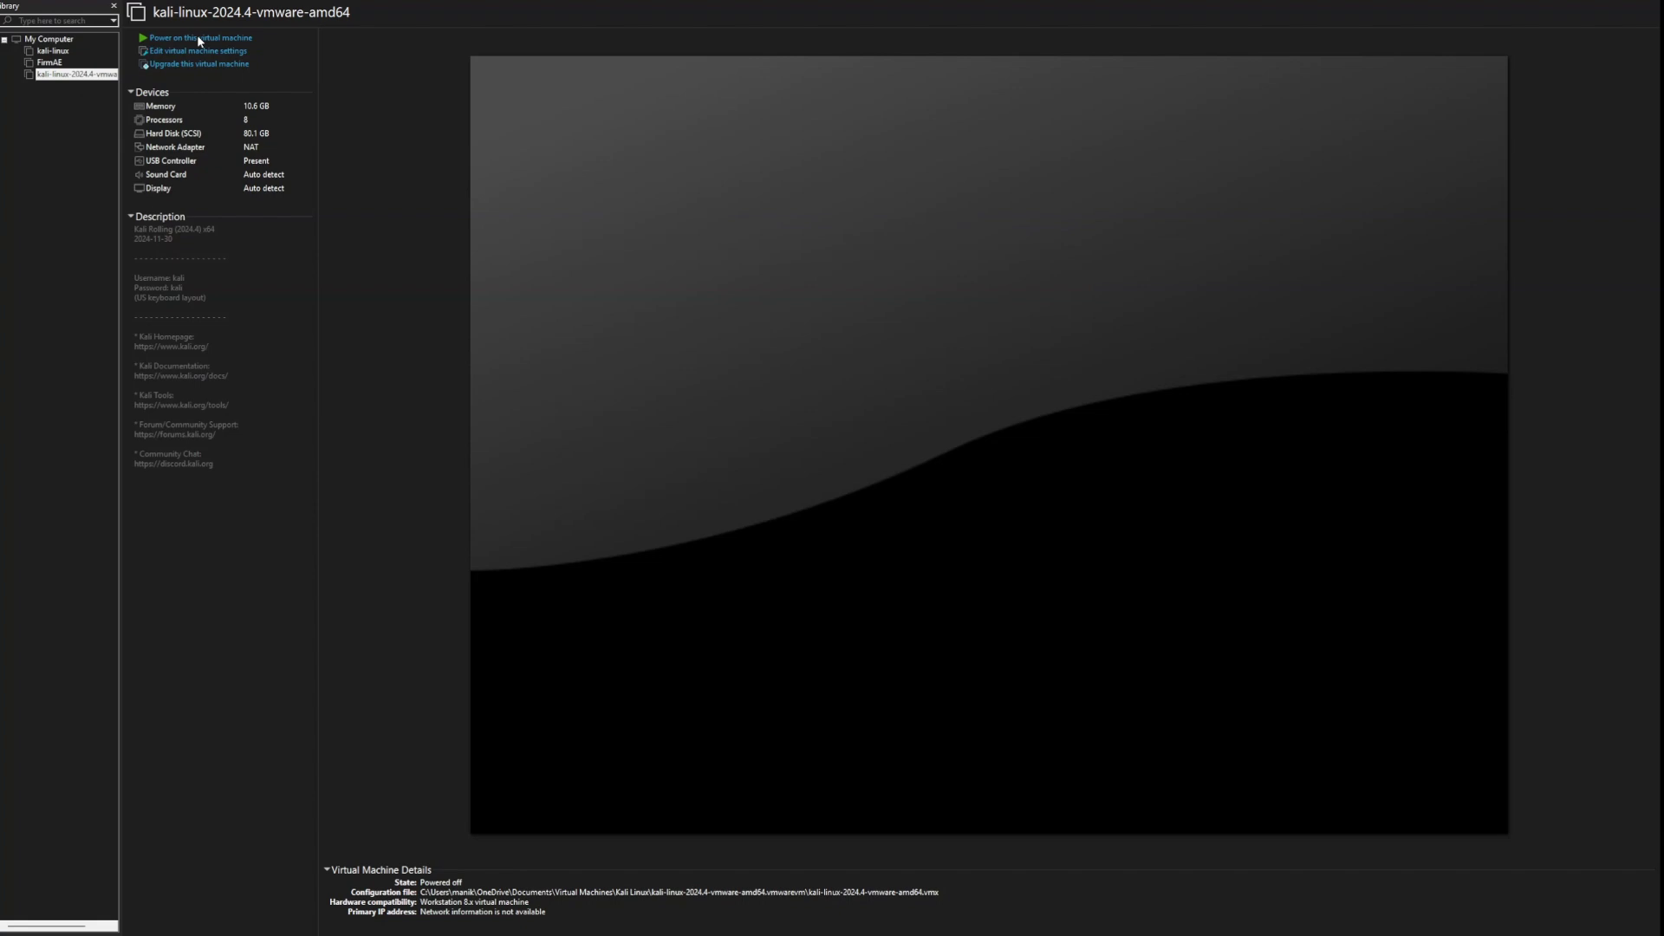
left_click(197, 40)
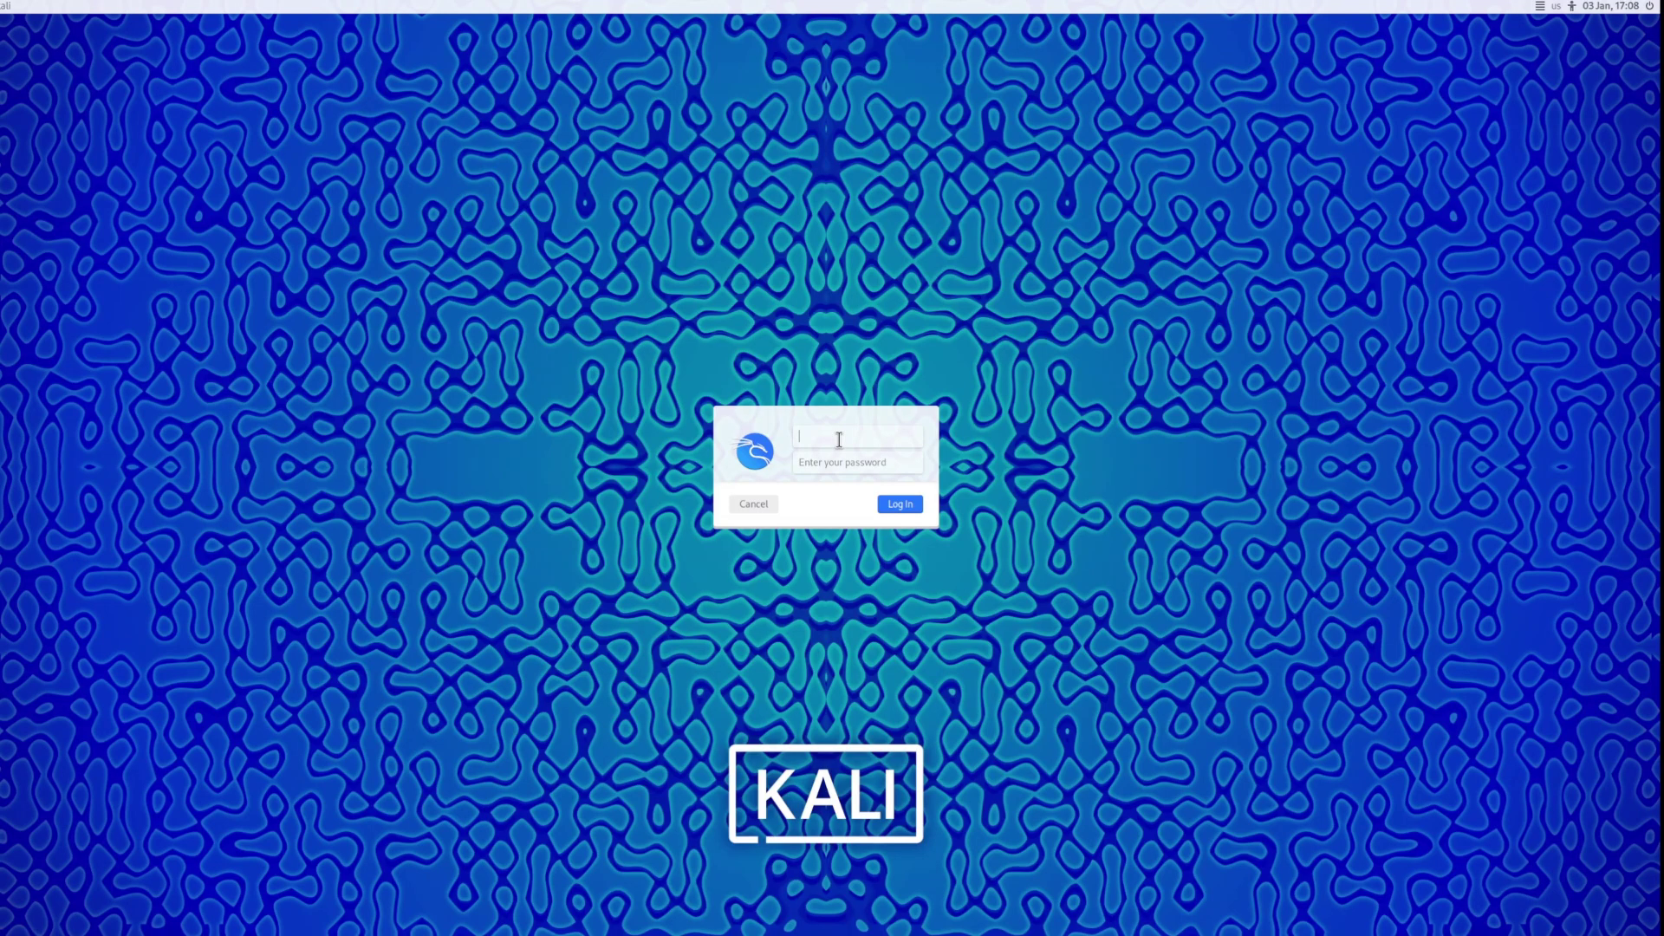
type("kali")
key("Tab")
type("kali")
key("Return")
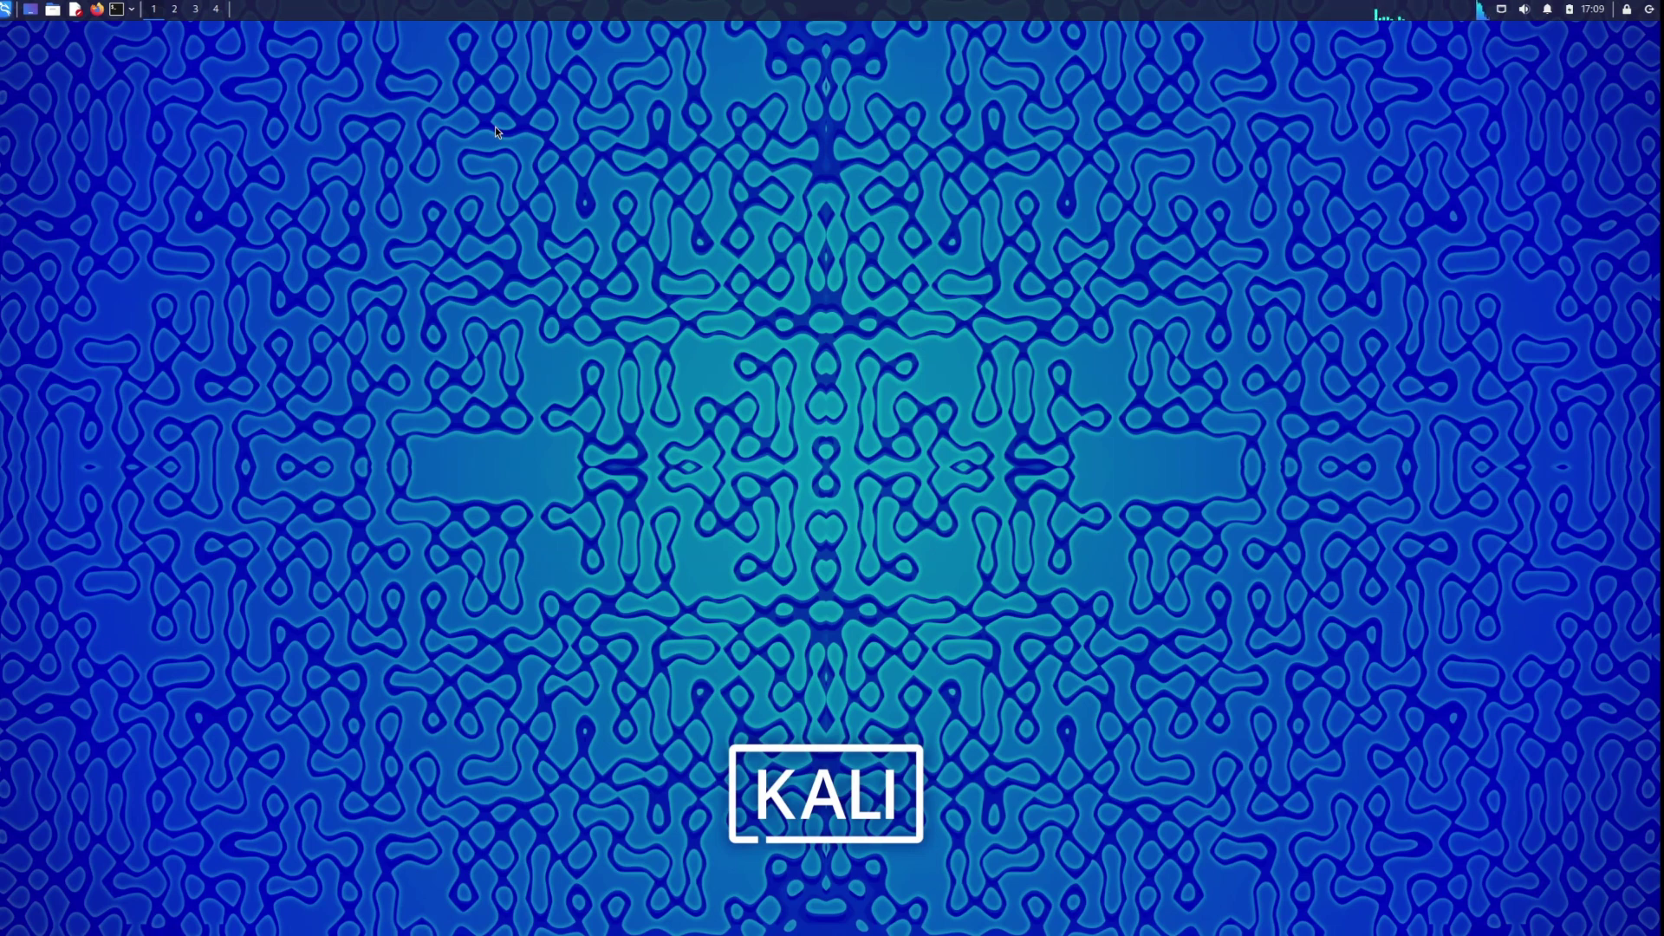
Open a terminal, move its window clear of the desktop icons, and check the current user's identity with whoami and id
left_click(118, 16)
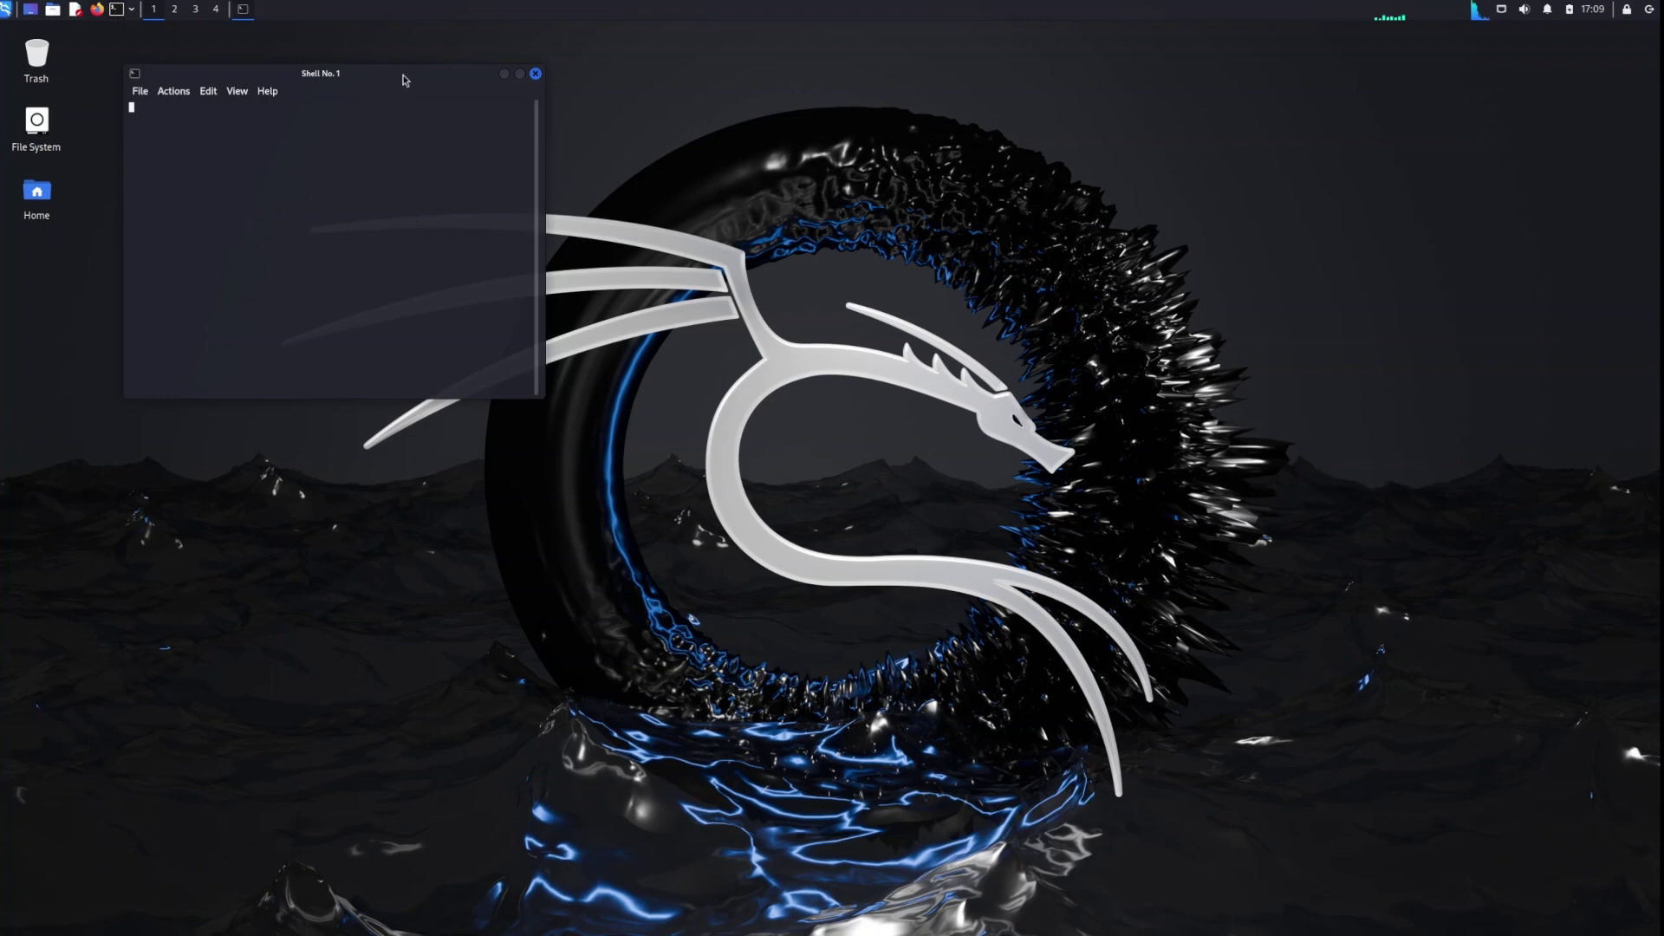
left_click_drag(419, 73, 586, 99)
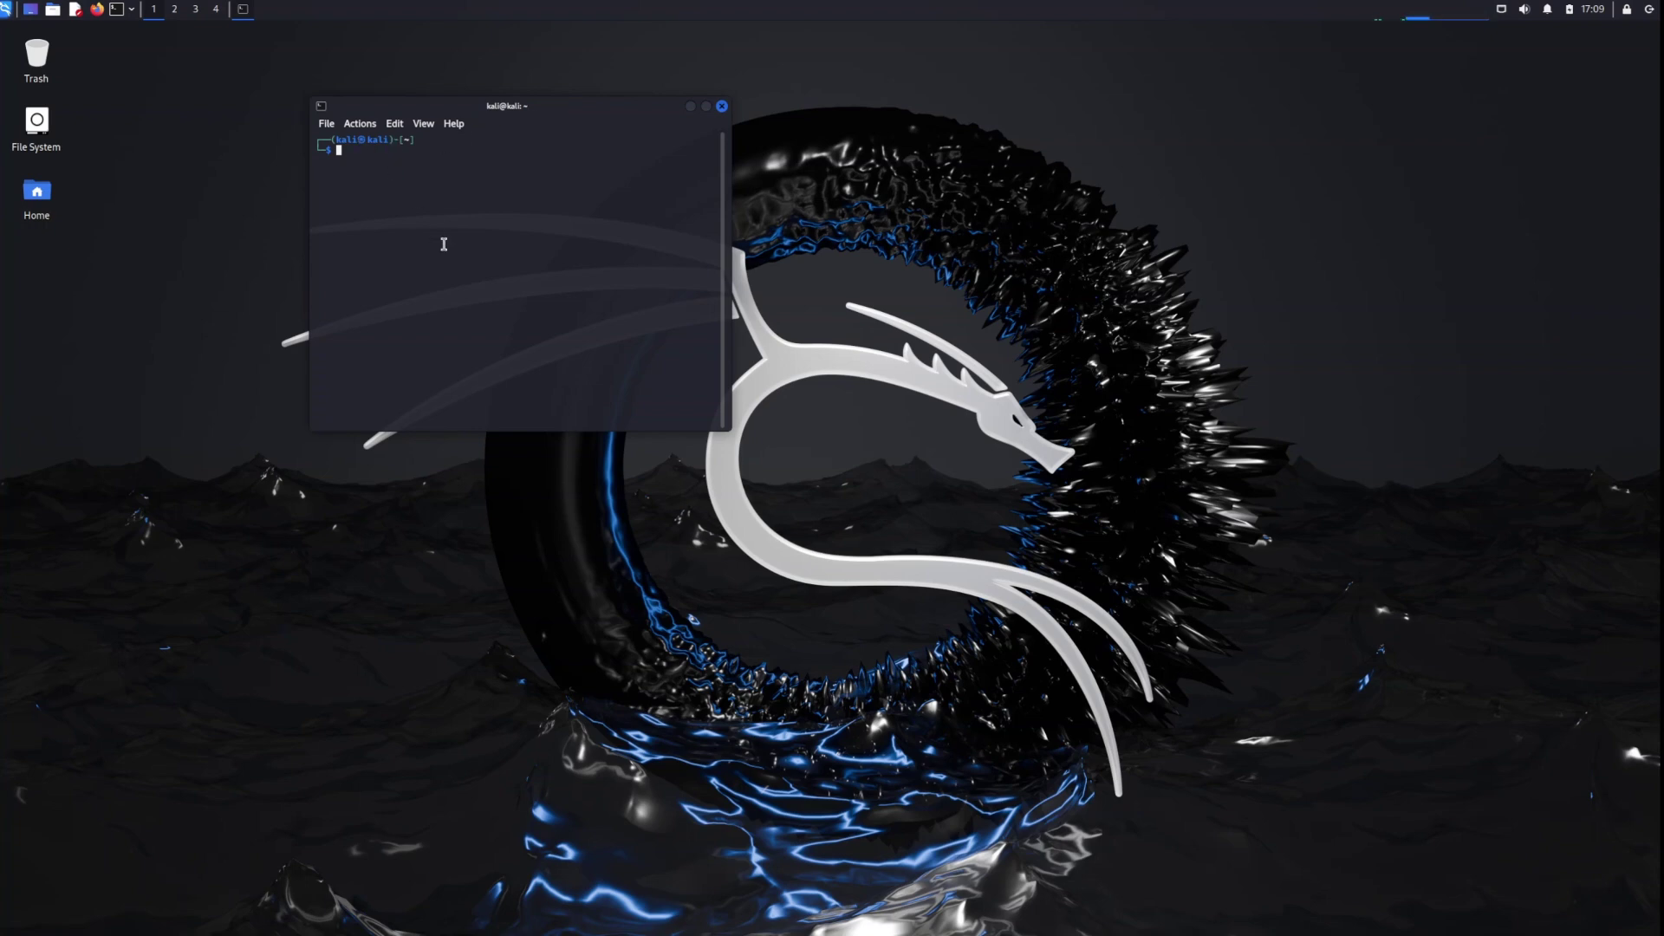
type("whoami")
key("Return")
type("id")
key("Return")
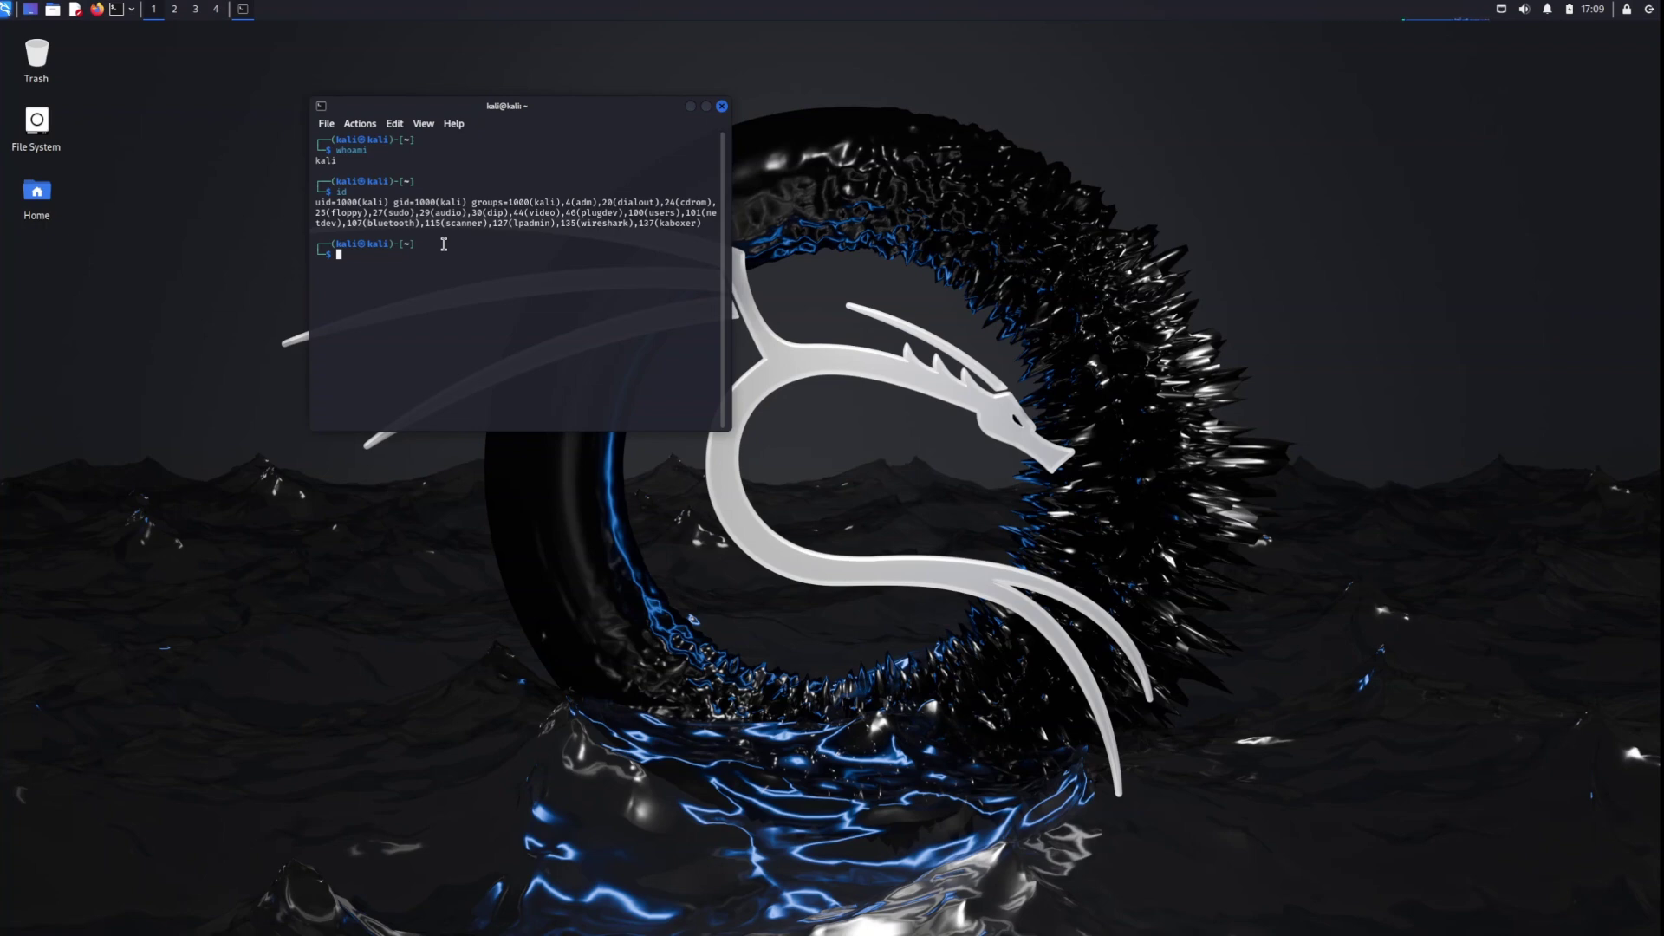
Try to change the logged-in account's password with passwd, entering the current password and a new one twice
type("passwd")
key("Return")
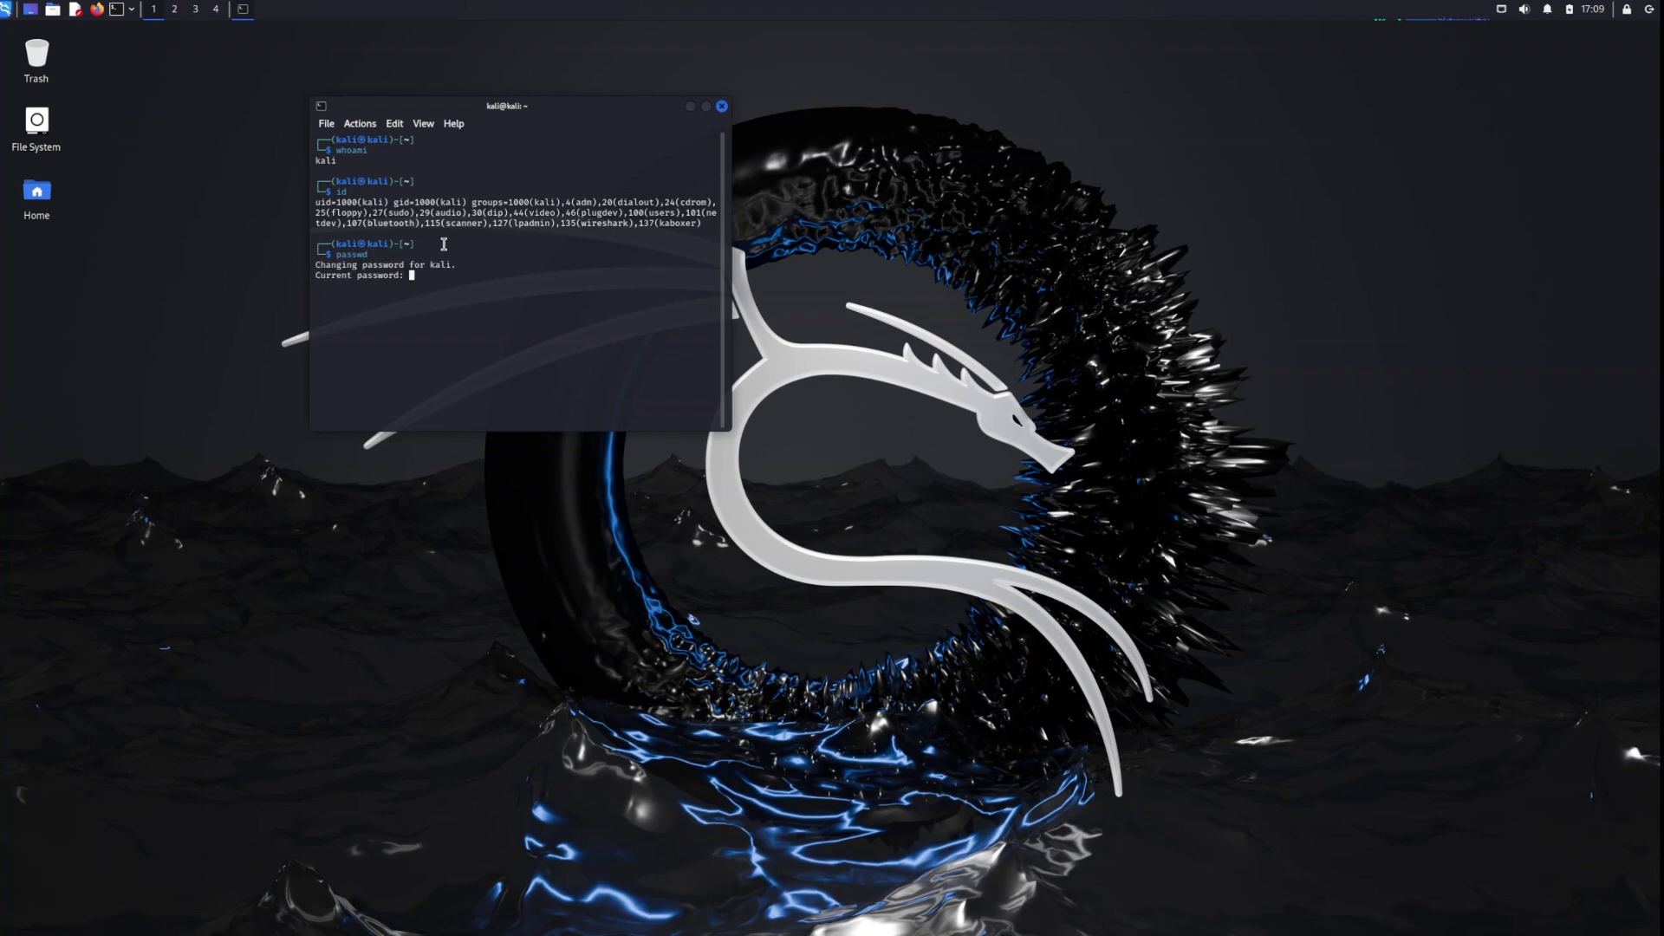
key("Return")
key("Return")
key("Return")
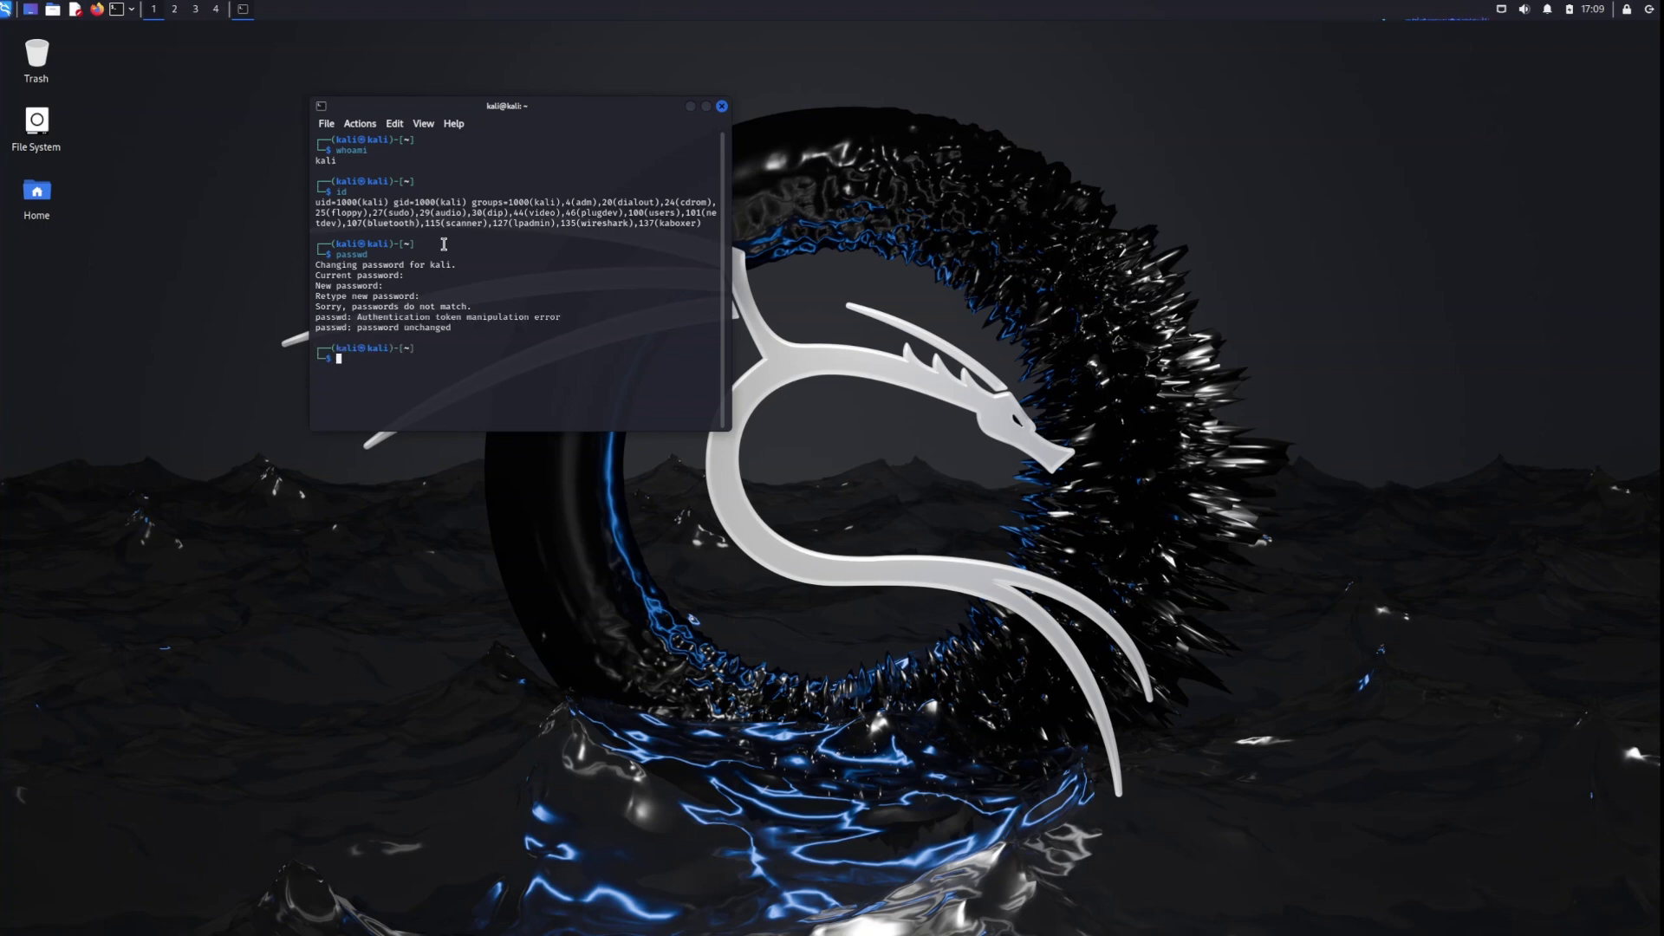
Run passwd again with the current password and a matching new password entered twice, and close the terminal
type("passwd")
key("Return")
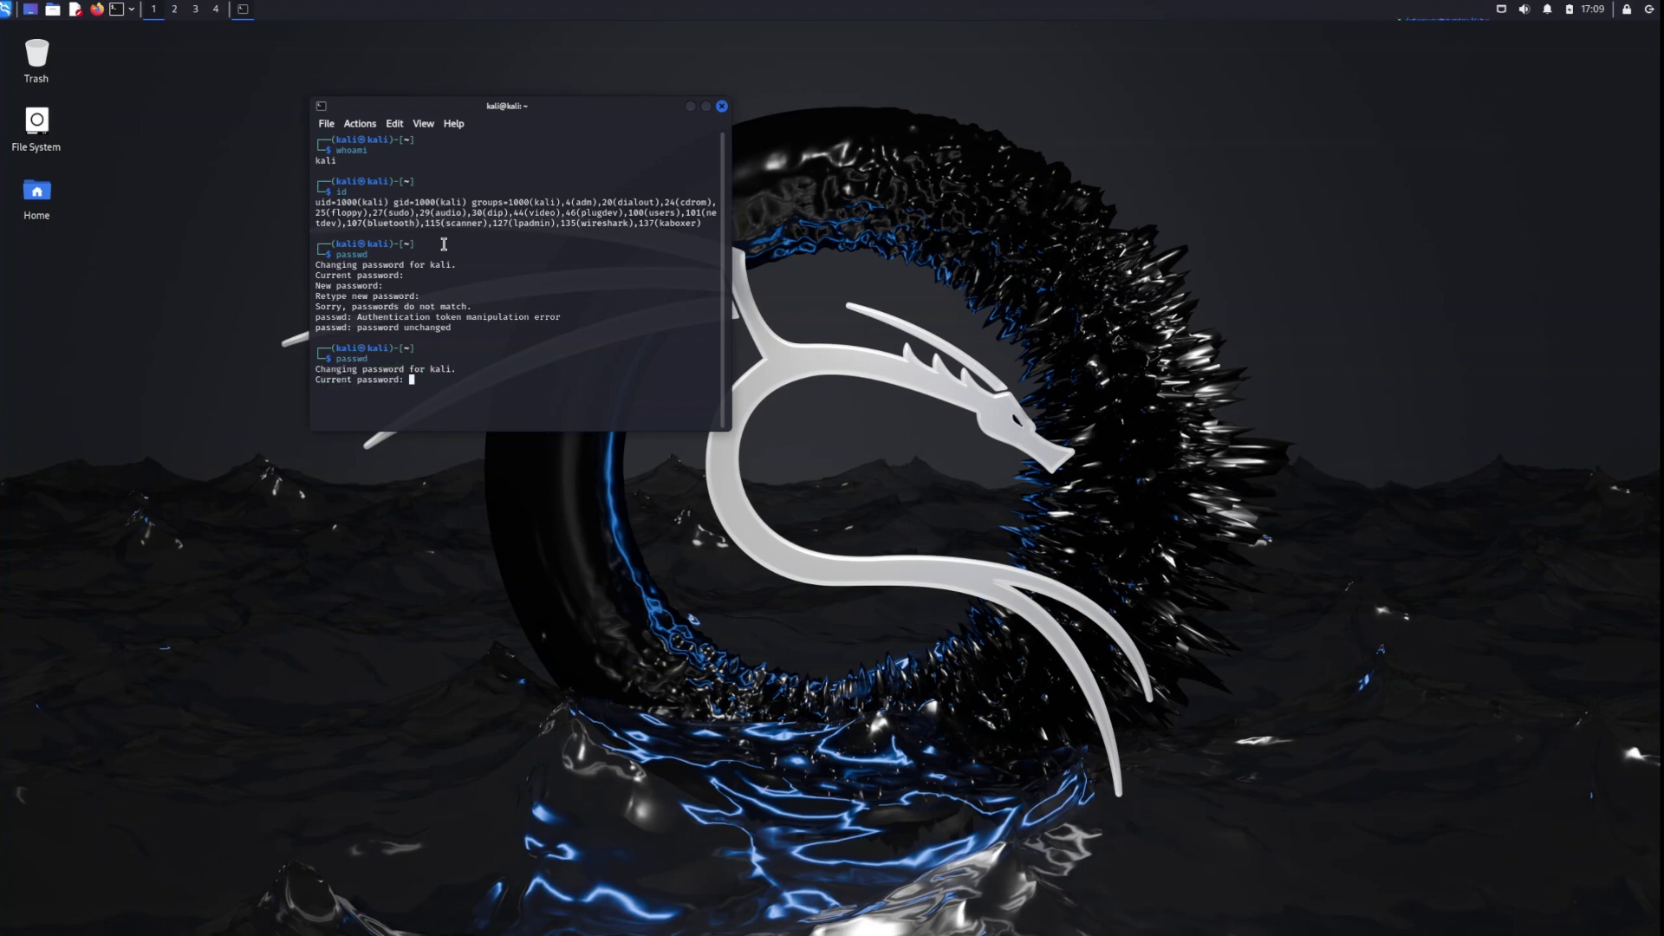
key("Return")
key("Return")
key("Return")
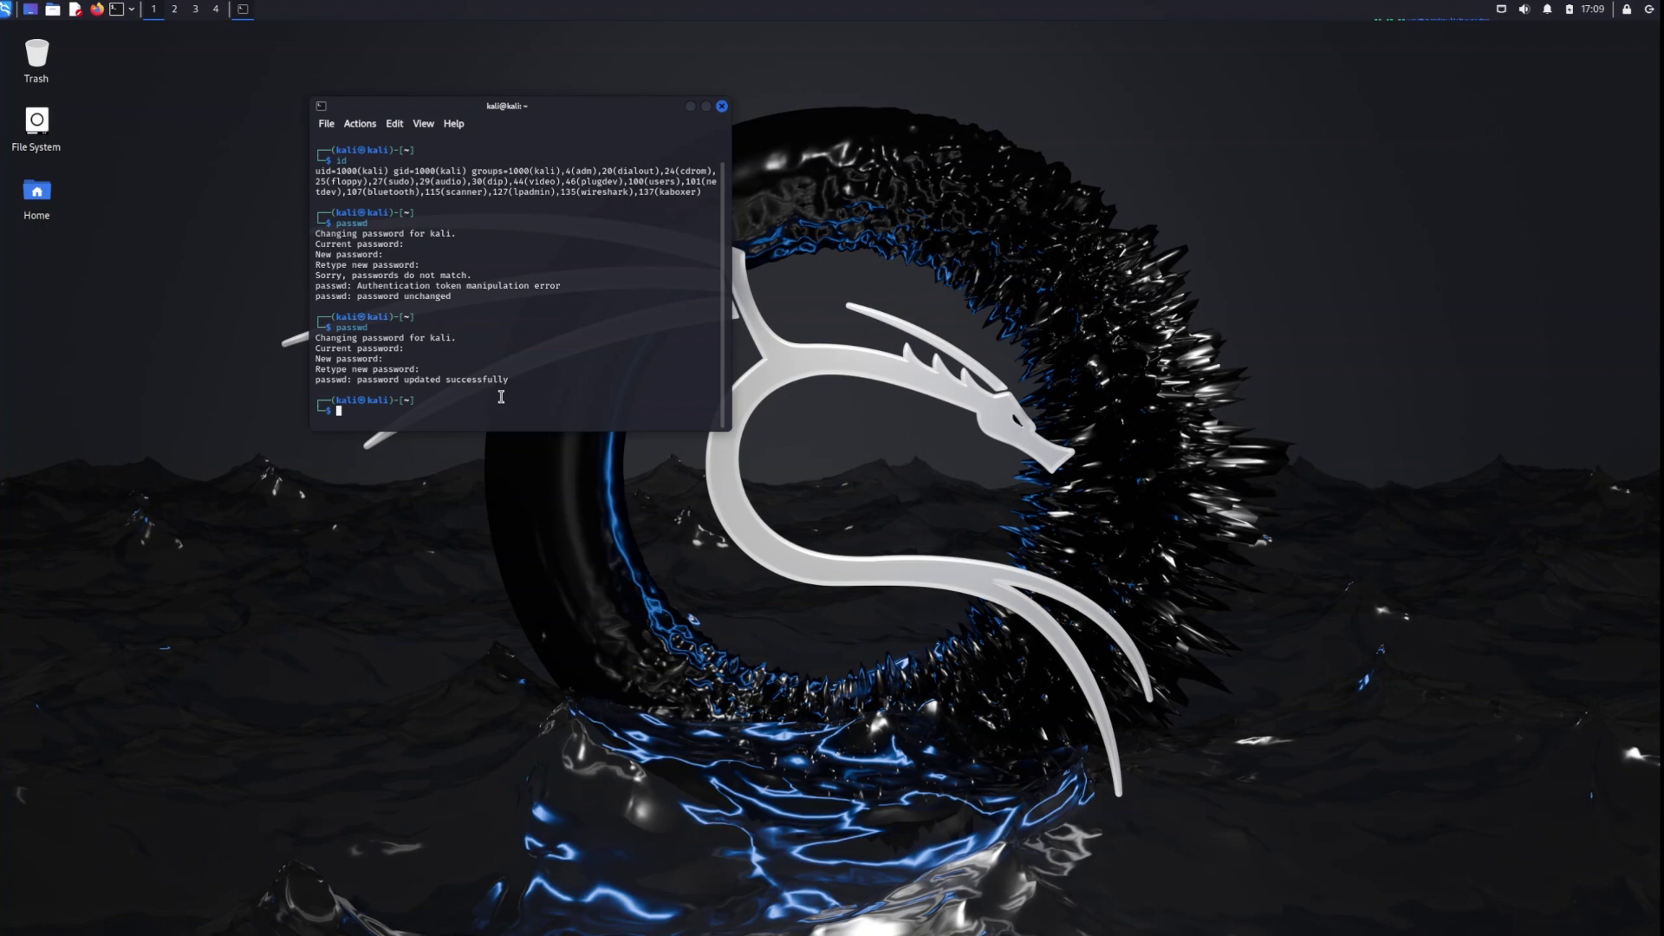
left_click(722, 107)
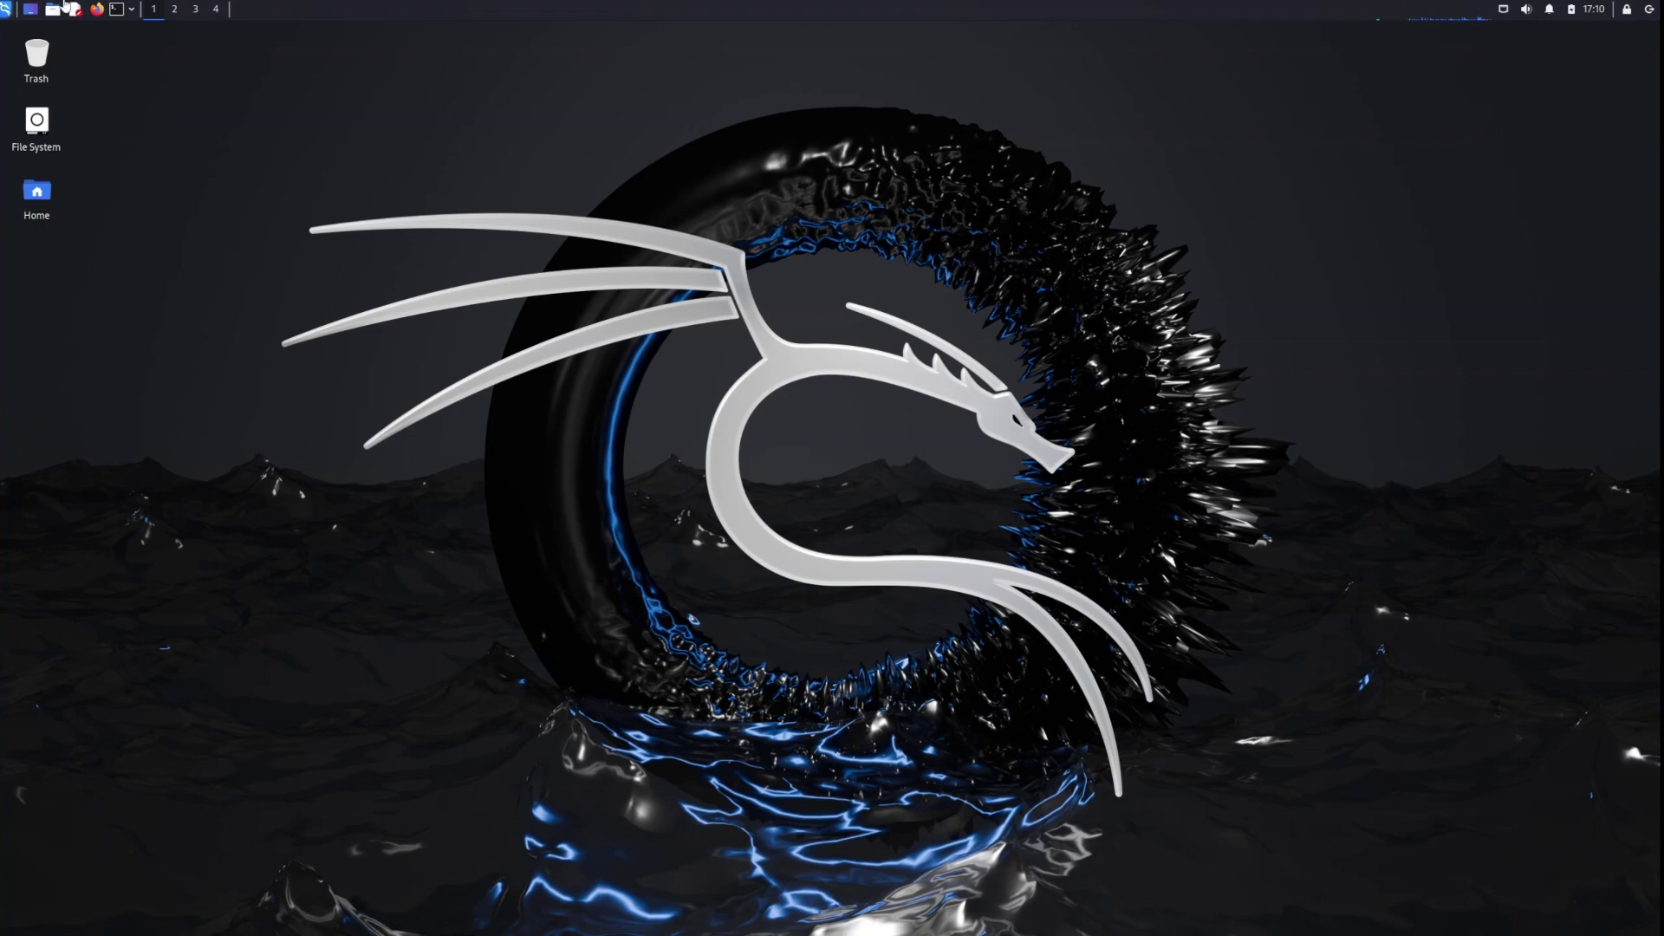
Refresh the package lists with sudo apt update in a new terminal, entering the account password, and widen the terminal window
left_click(118, 13)
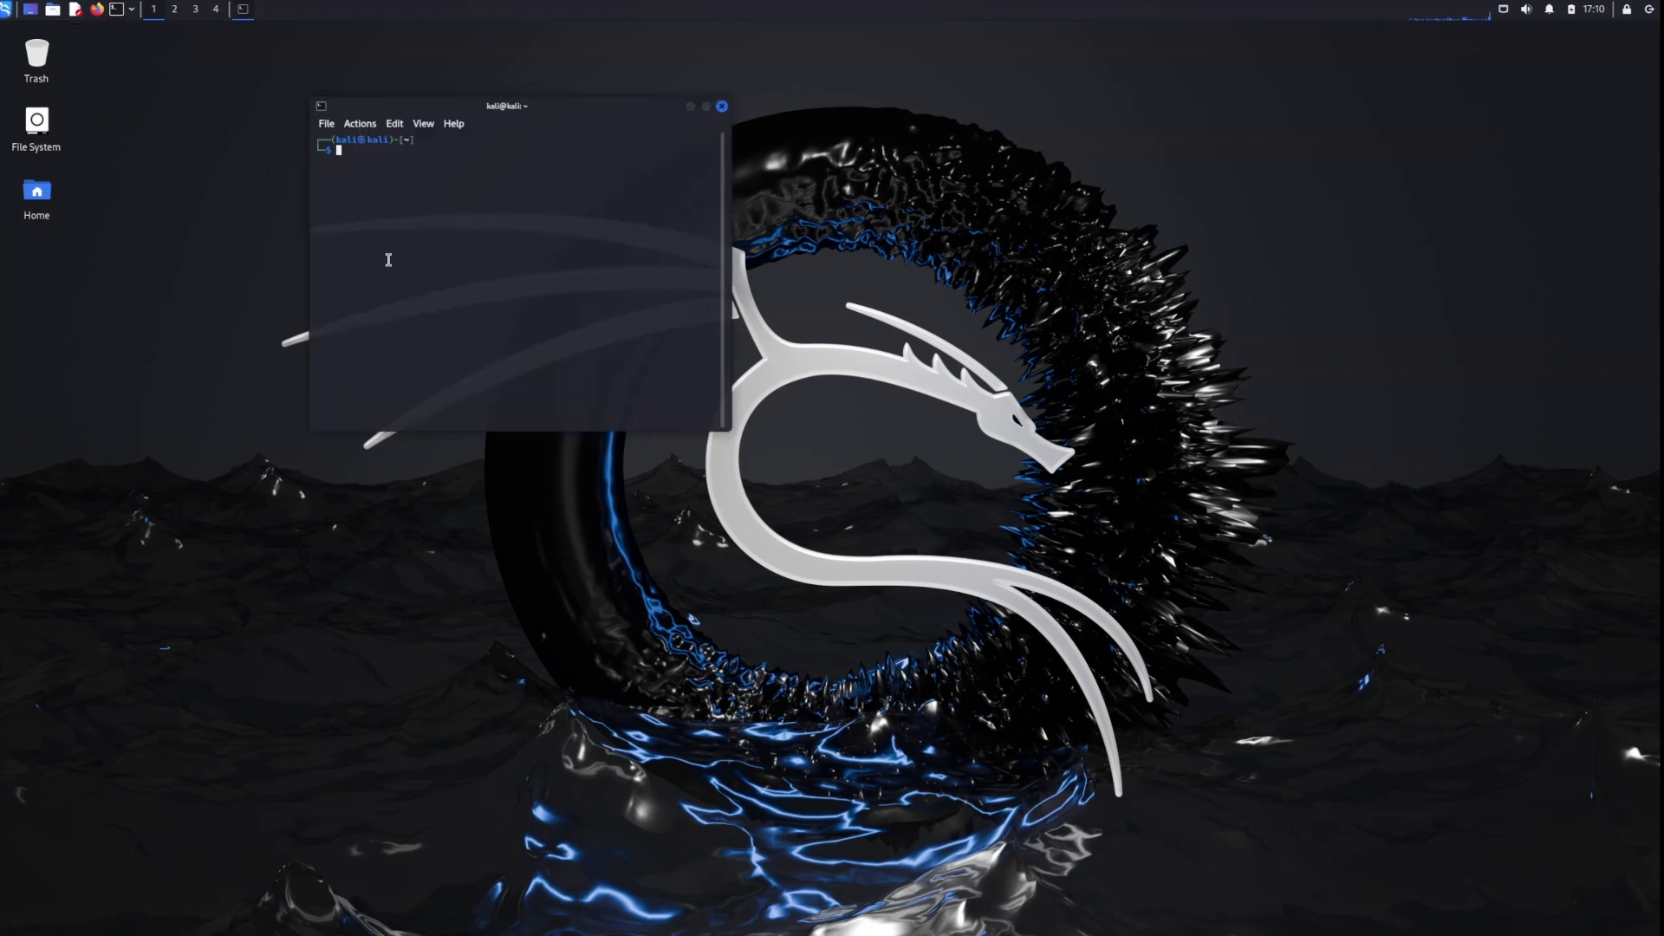
type("sudo apt update")
key("Return")
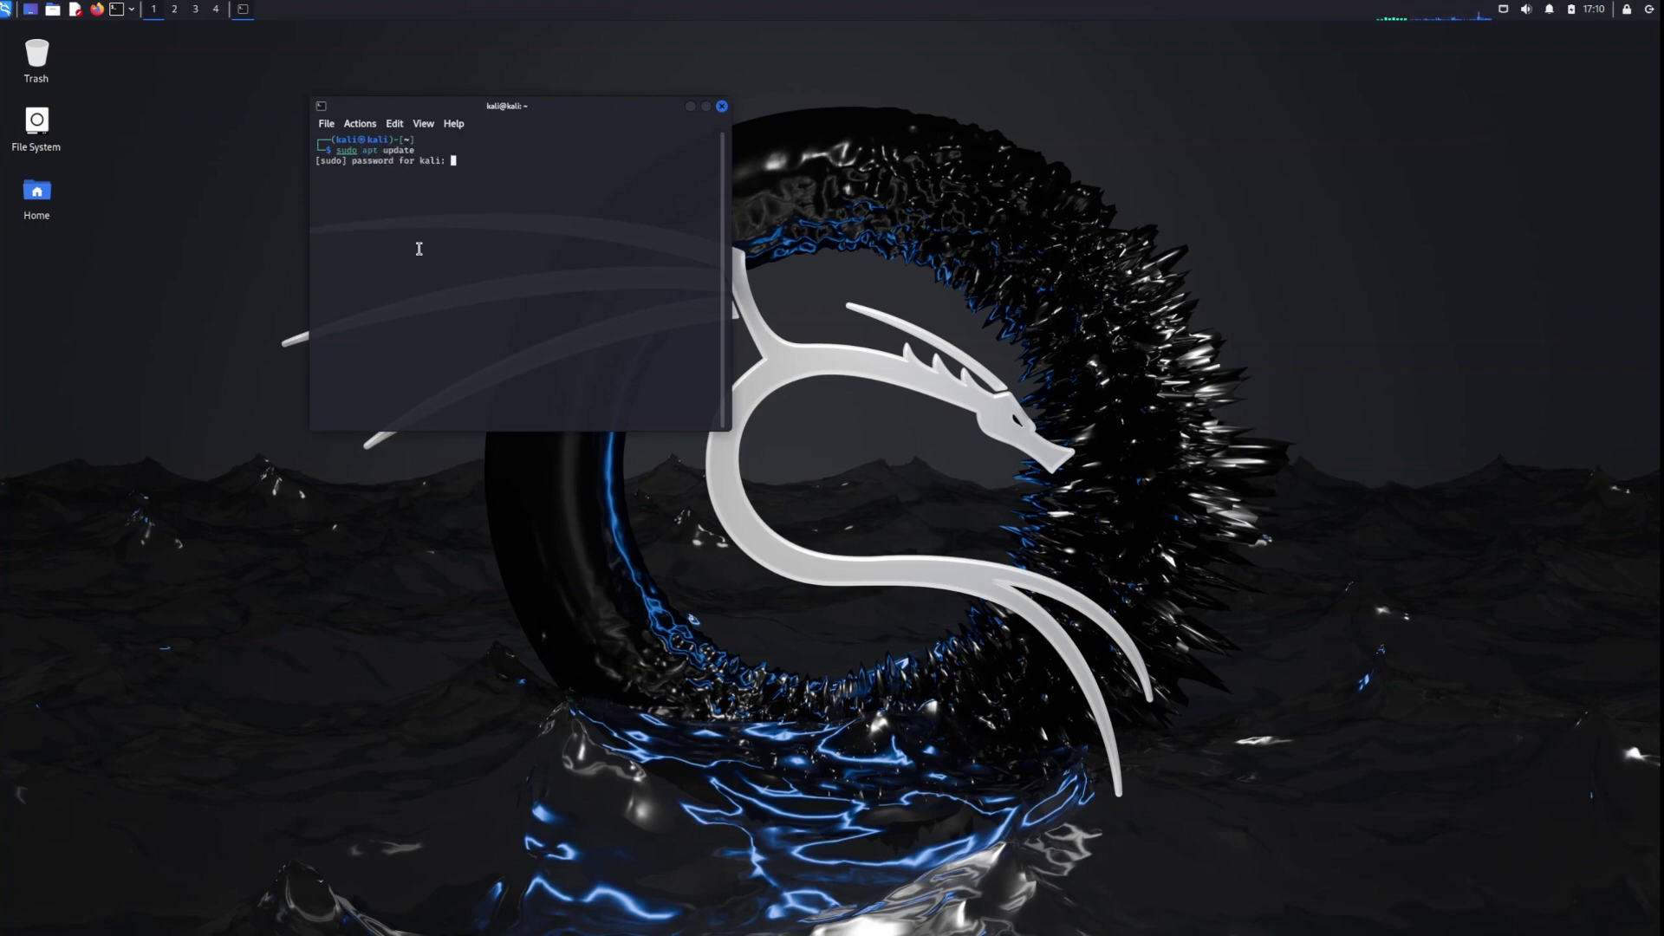
key("Return")
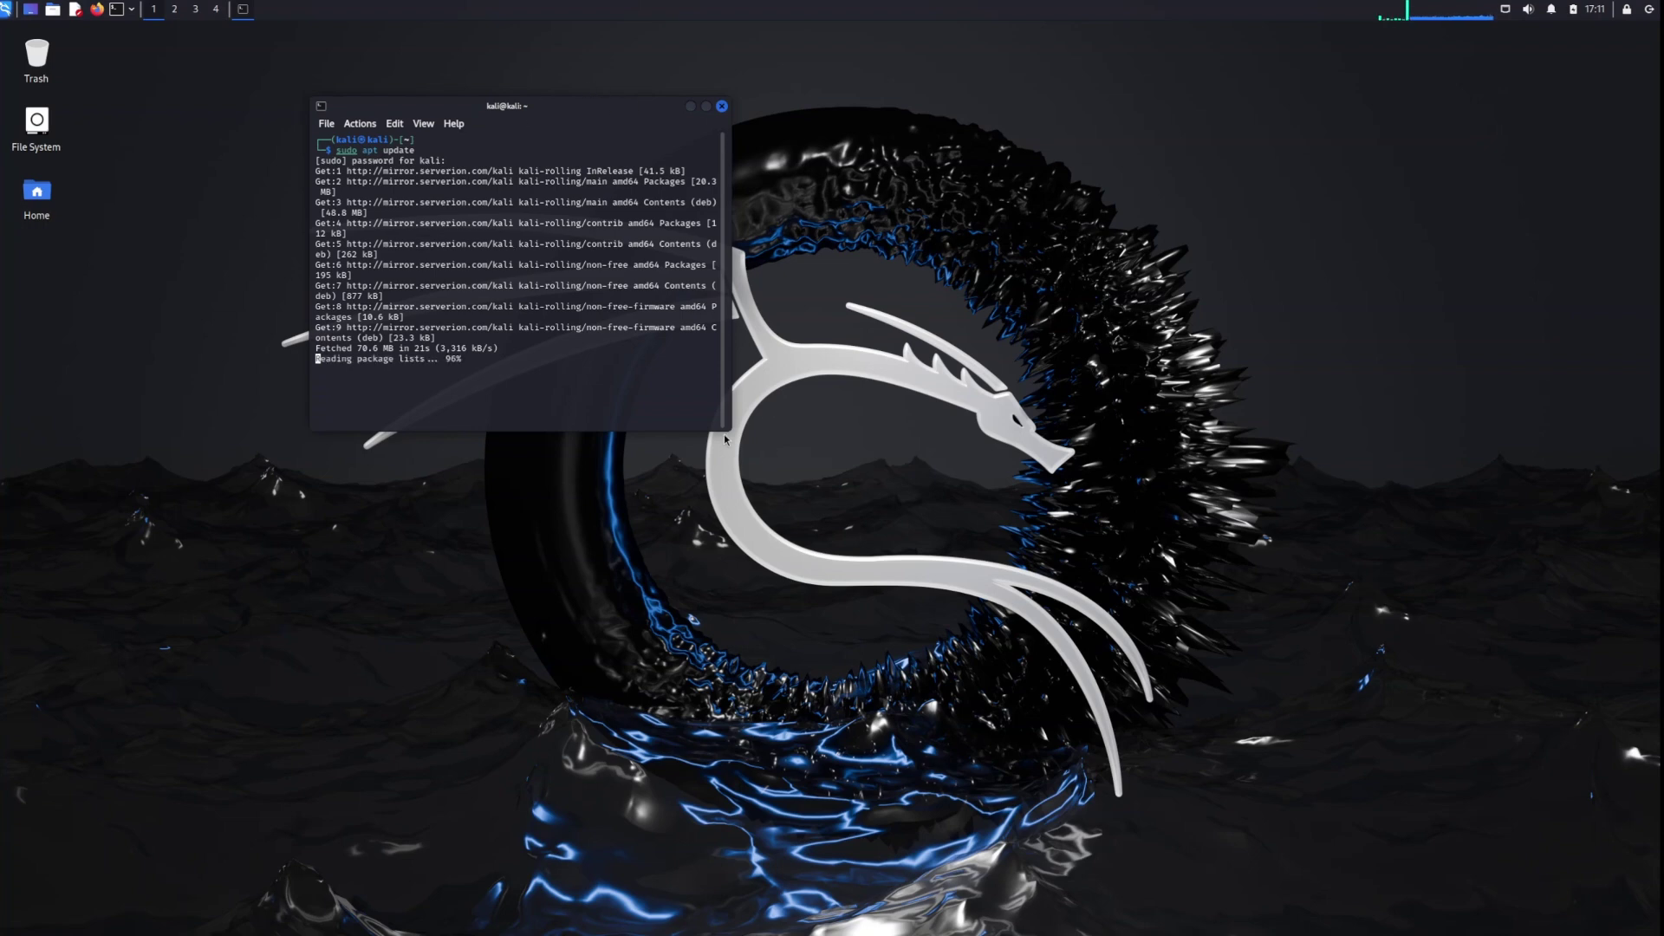
left_click_drag(726, 424, 917, 448)
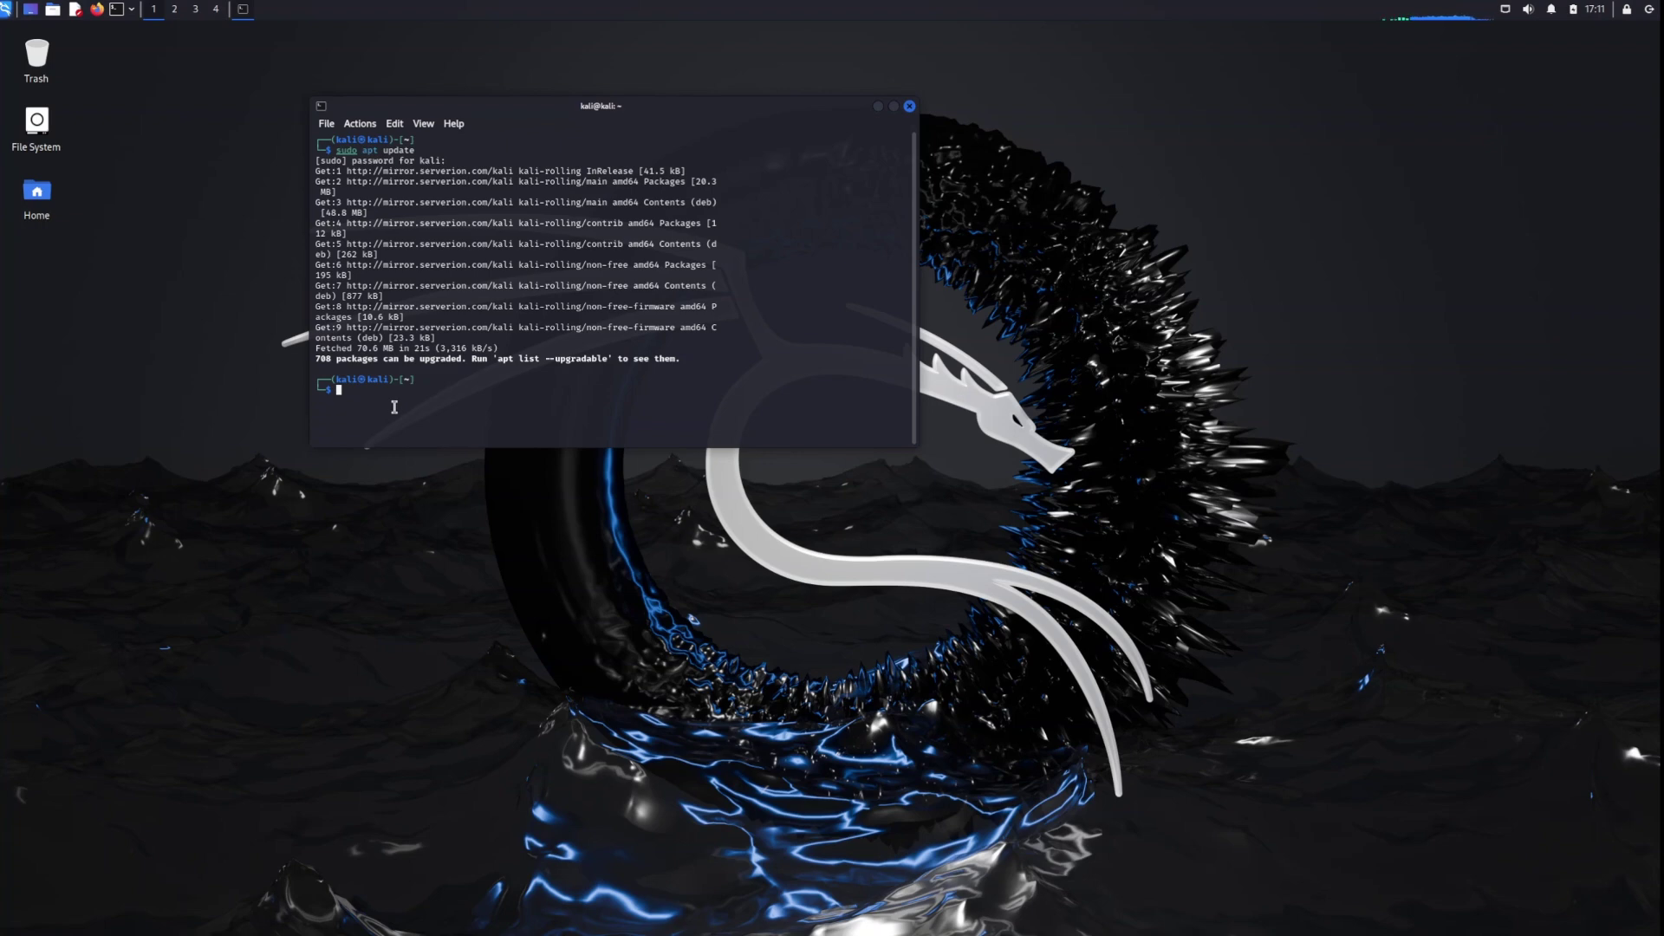
List the packages that can be upgraded with sudo apt list --upgradable and look through the listing
type("sudo apt upgrade")
key("BackSpace")
key("BackSpace")
key("BackSpace")
key("BackSpace")
key("BackSpace")
key("BackSpace")
key("BackSpace")
key("Left")
key("Left")
key("Left")
key("Right")
key("Right")
key("Right")
type("list --upgradable")
key("Return")
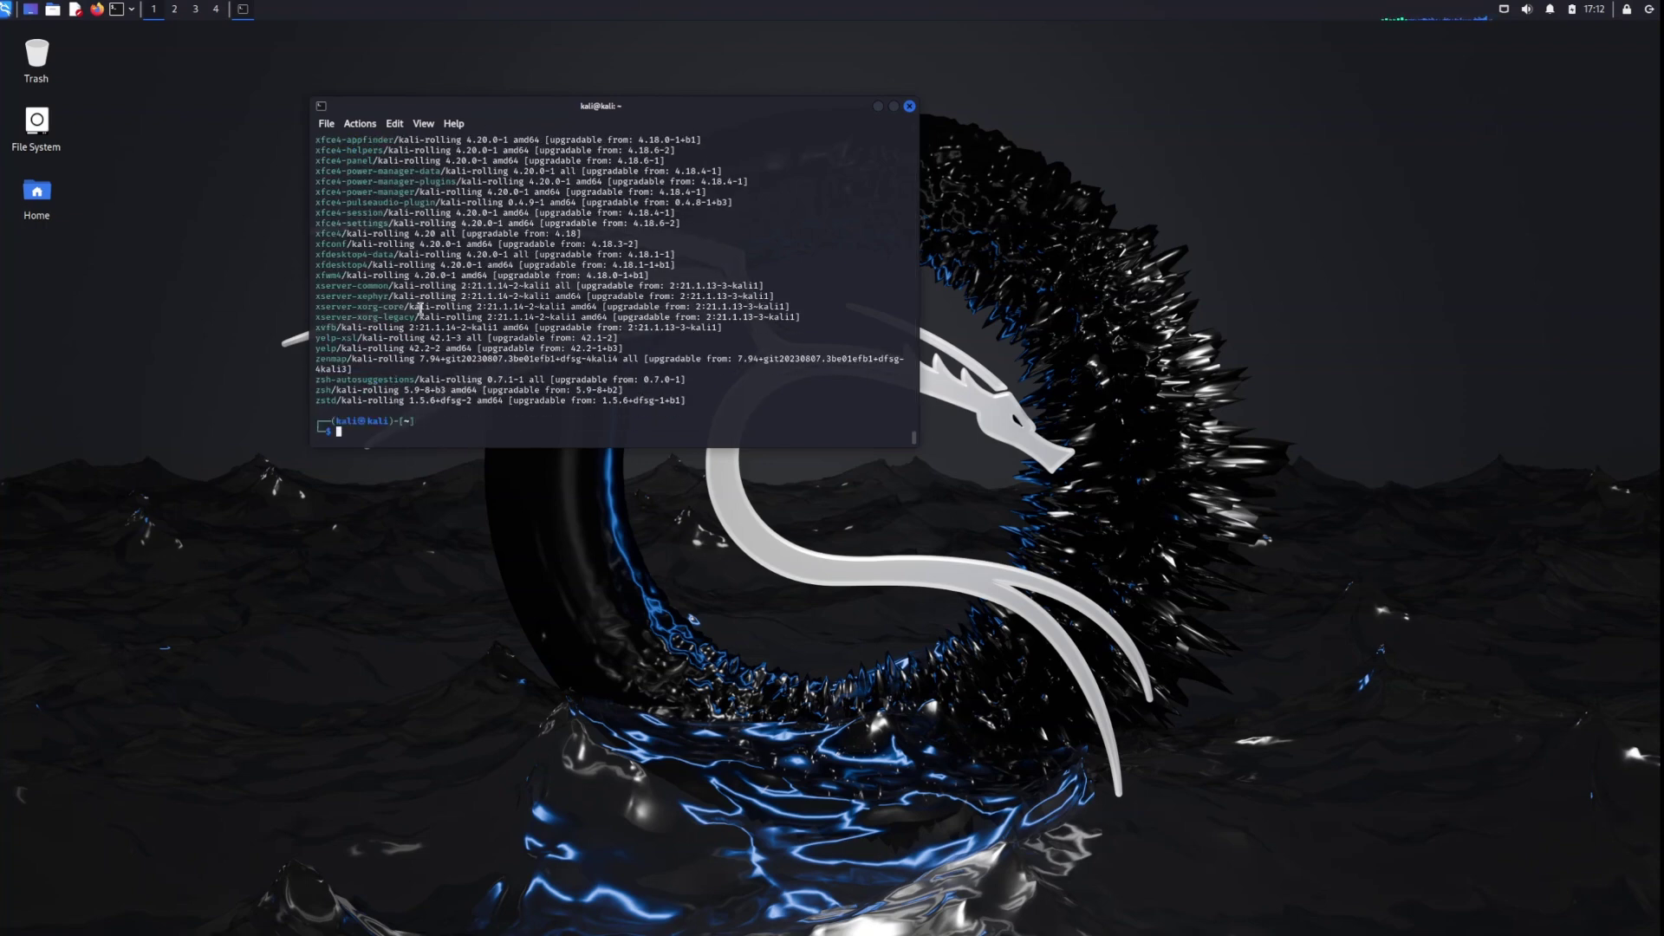
scroll(422, 308, "up", 10)
scroll(422, 308, "up", 20)
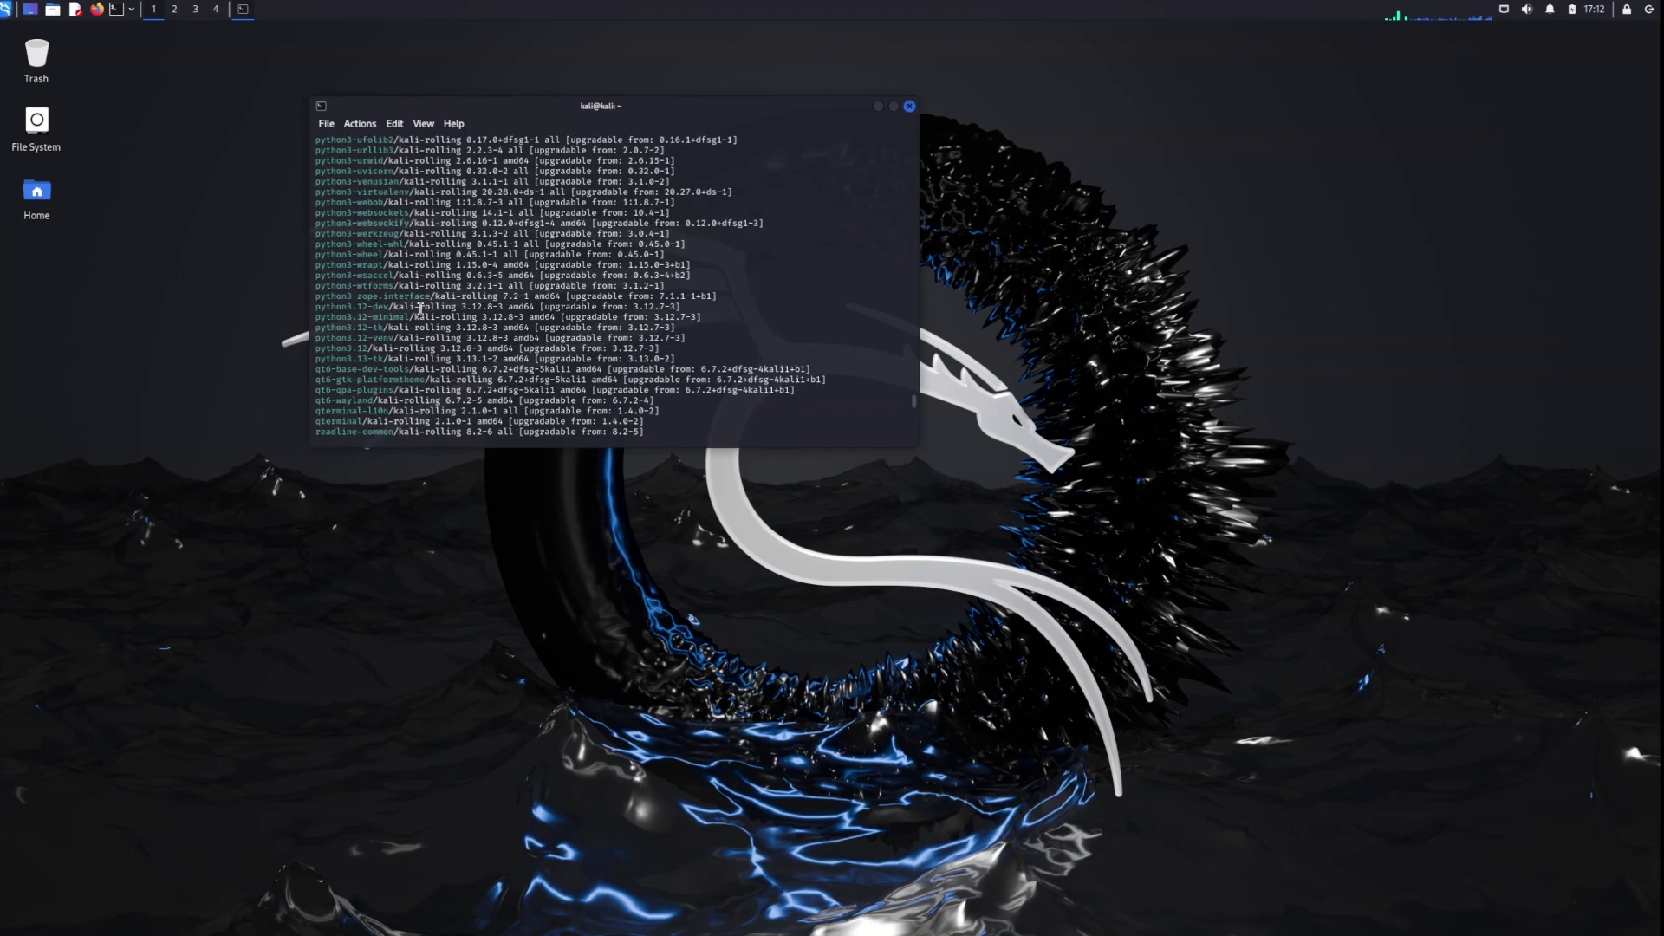
scroll(422, 309, "up", 20)
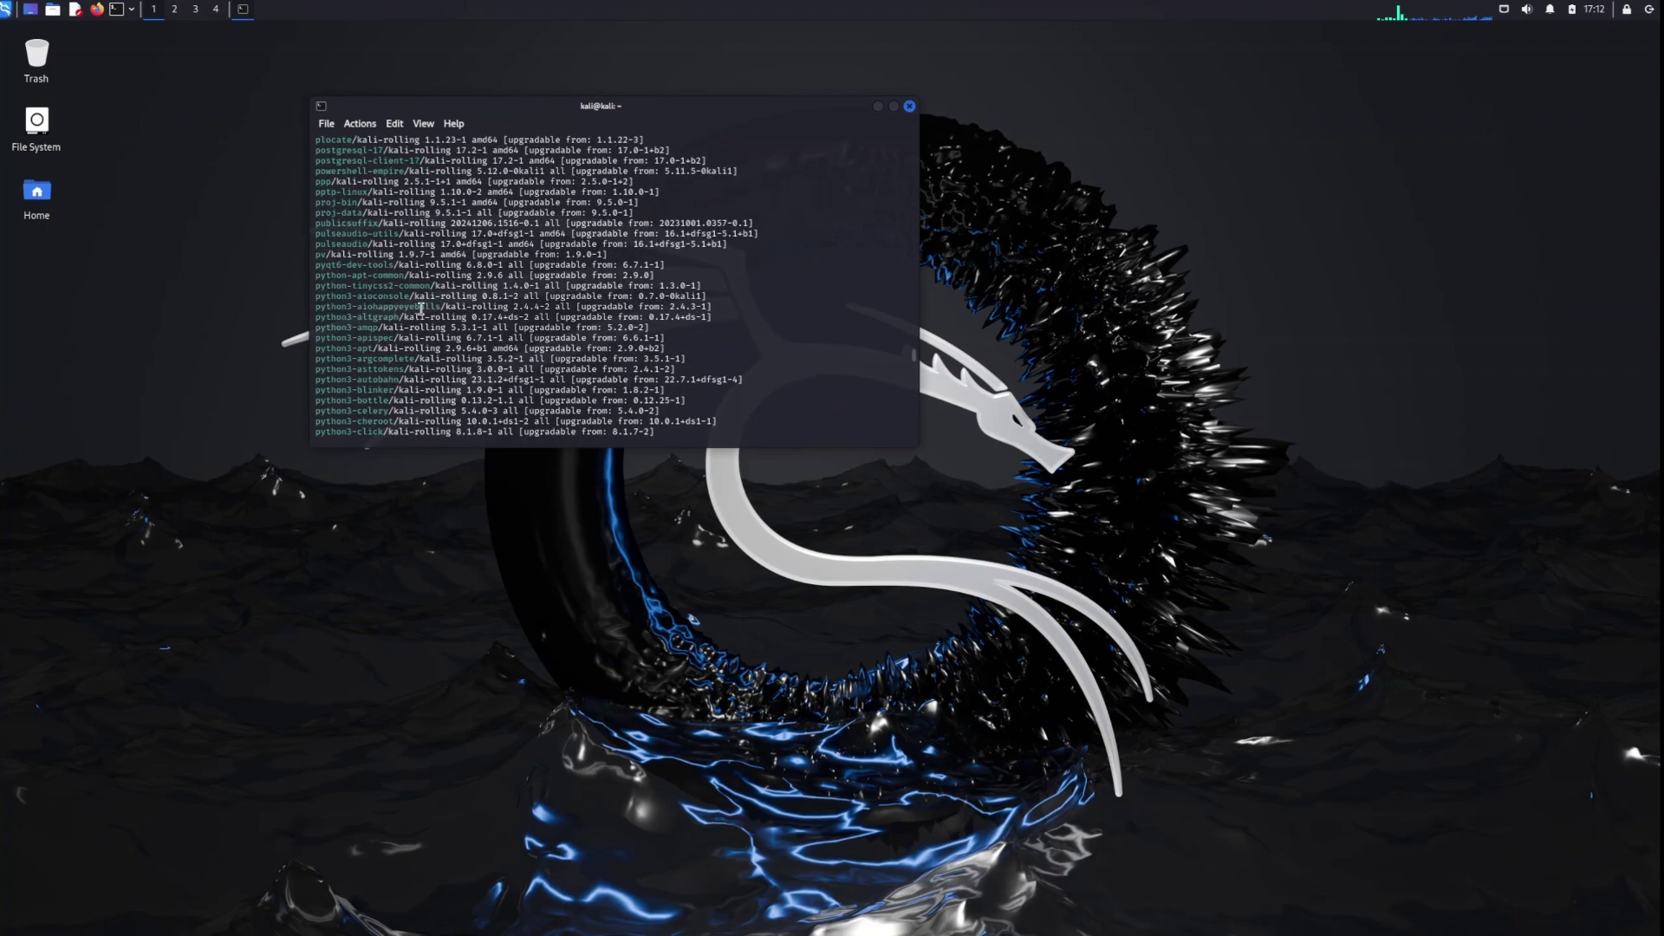
scroll(422, 308, "up", 20)
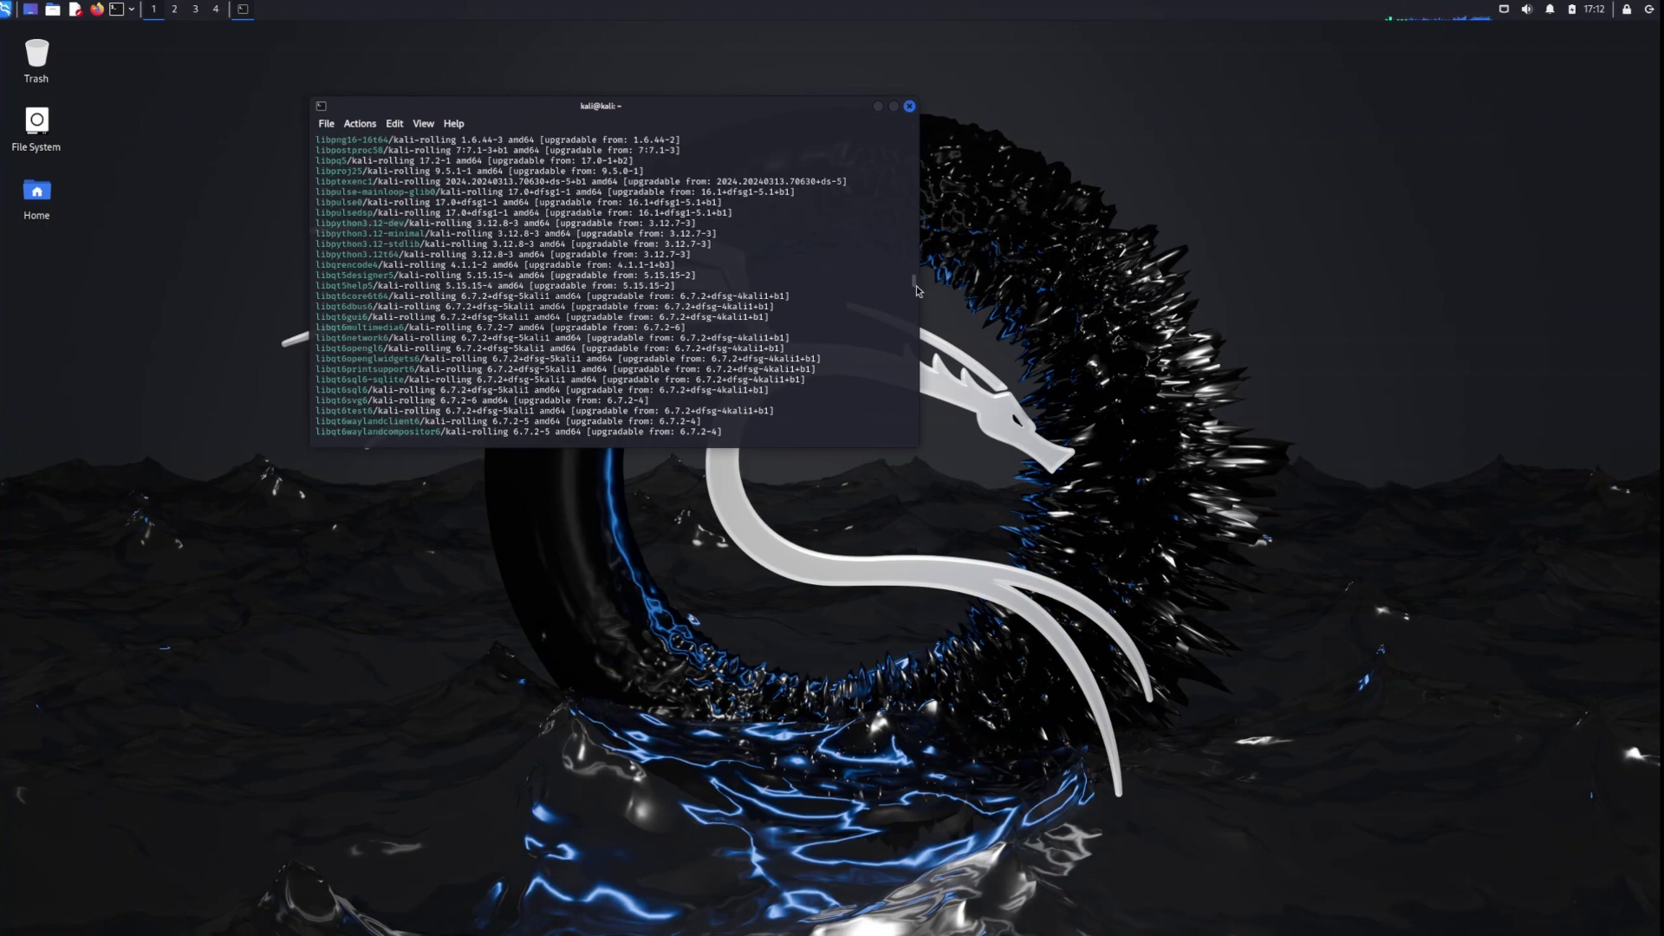
left_click_drag(915, 283, 906, 445)
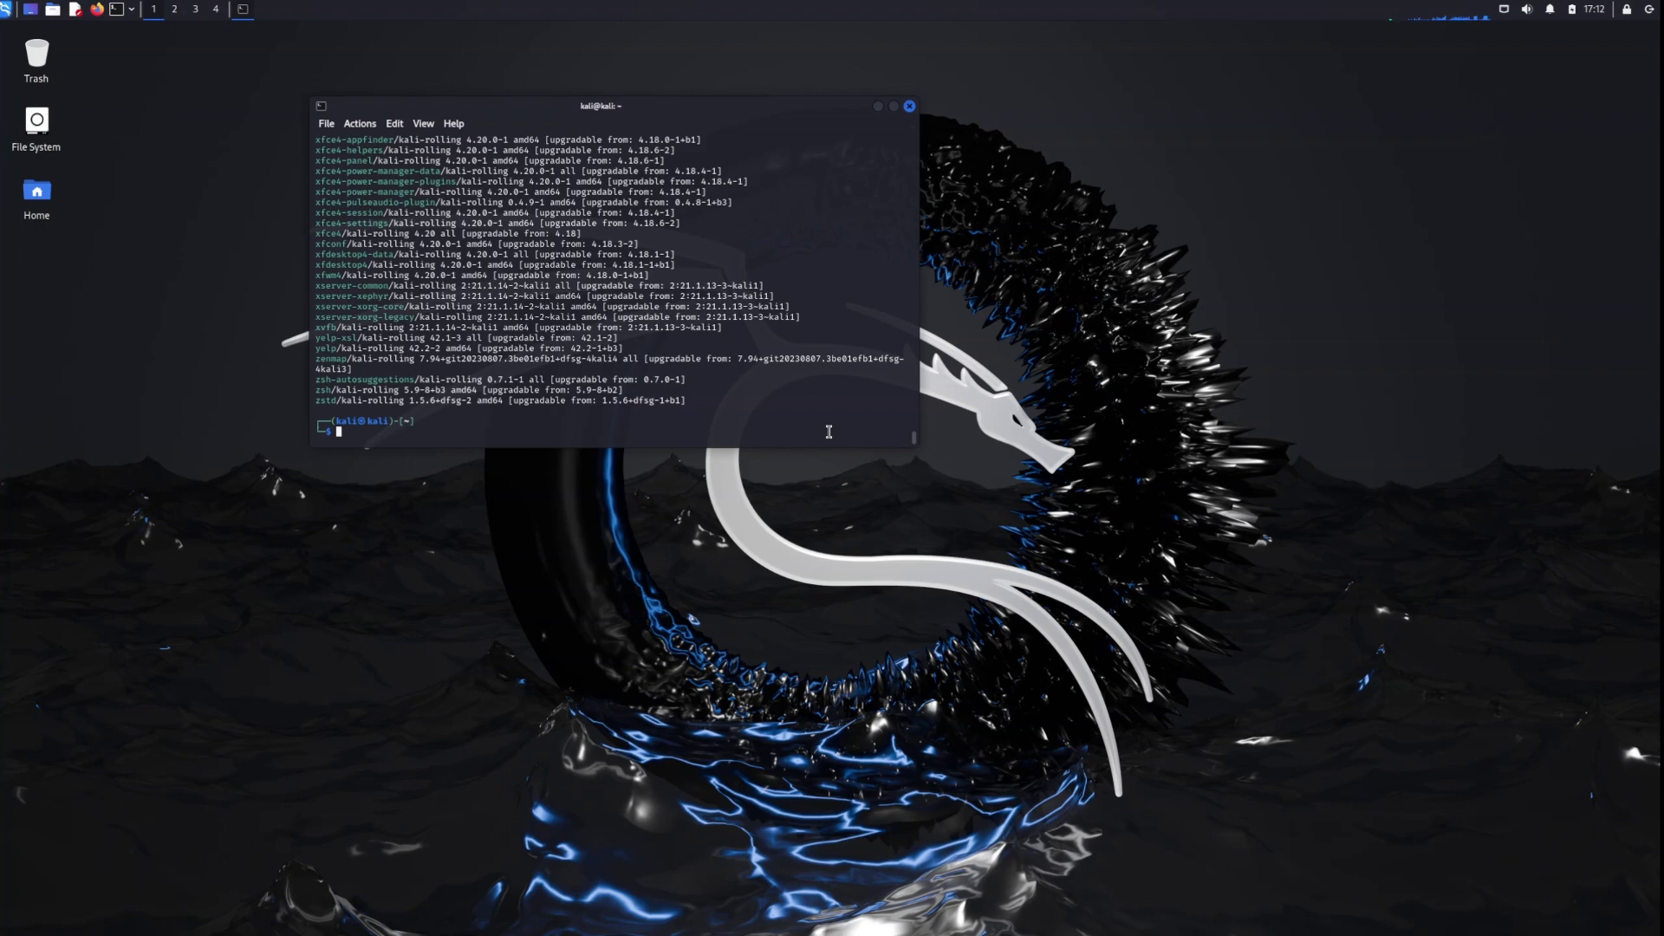
Enter the command sudo apt upgrade -y at the prompt without running it, and close the terminal
type("sudo apt upgrade -y")
left_click(910, 107)
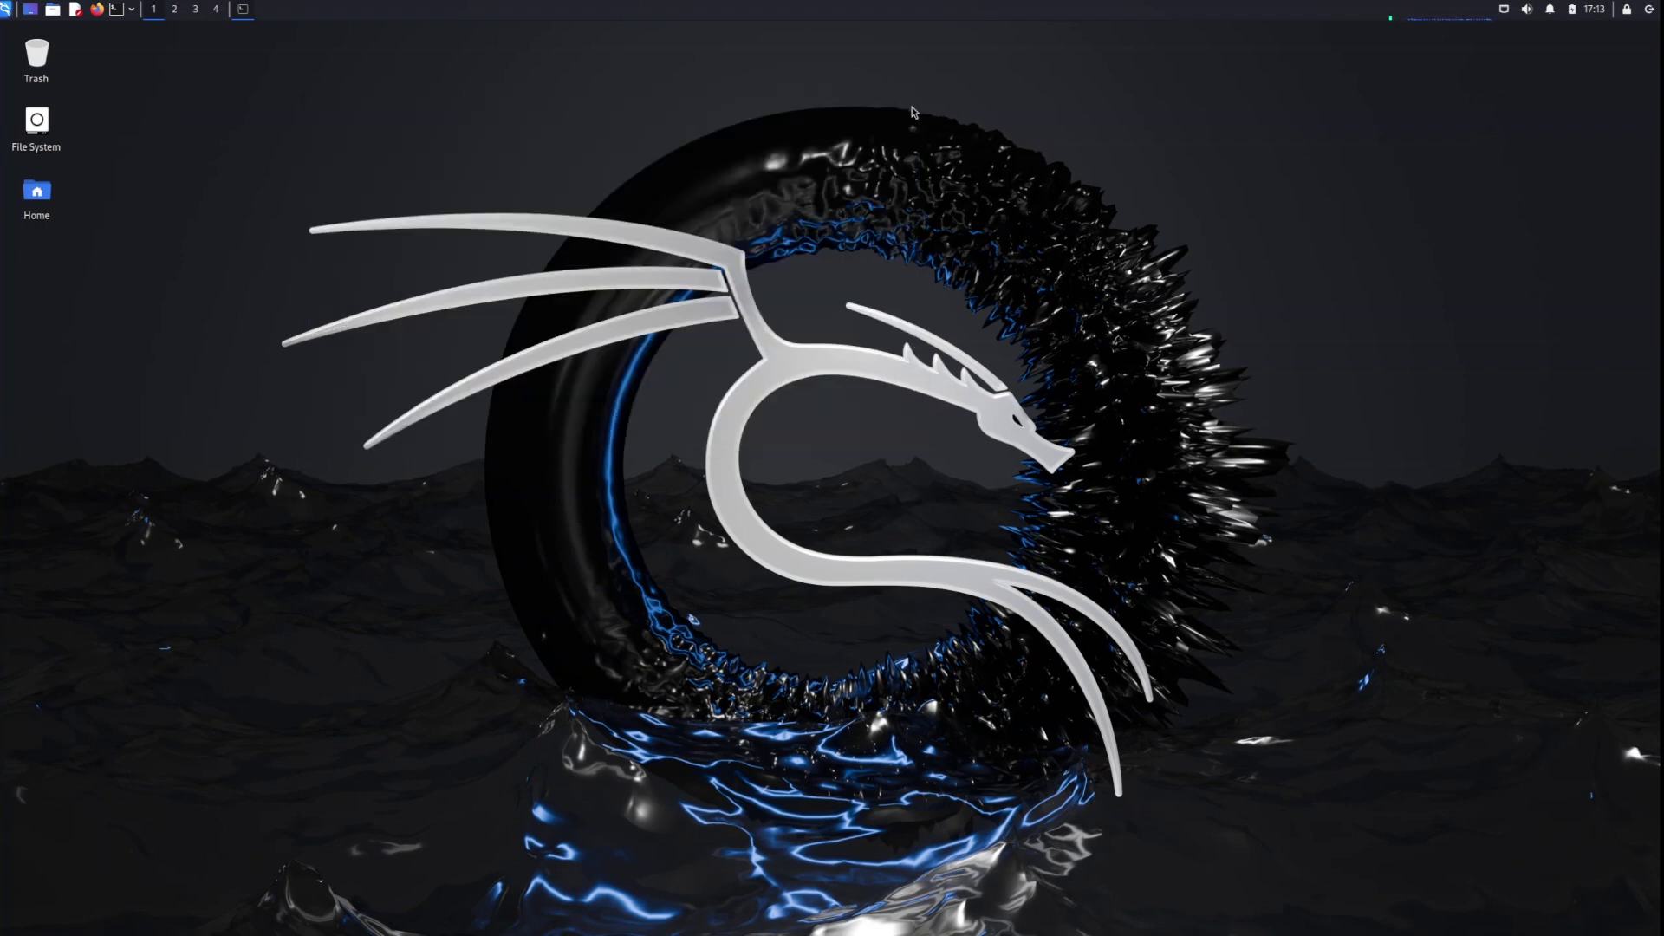